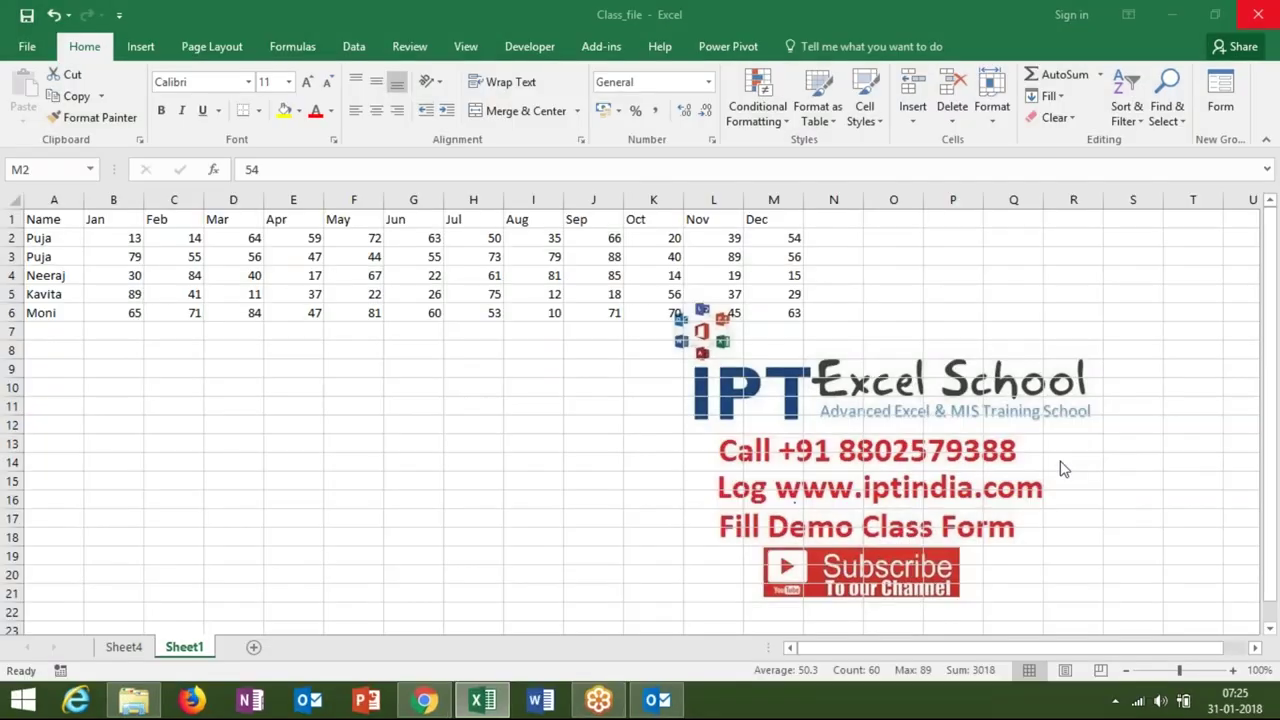
# Inspect the monthly sales table and move to the empty row 11 below it
pyautogui.hotkey('ctrl', 'shift', 'Left')
pyautogui.hotkey('ctrl', 'shift', 'Down')
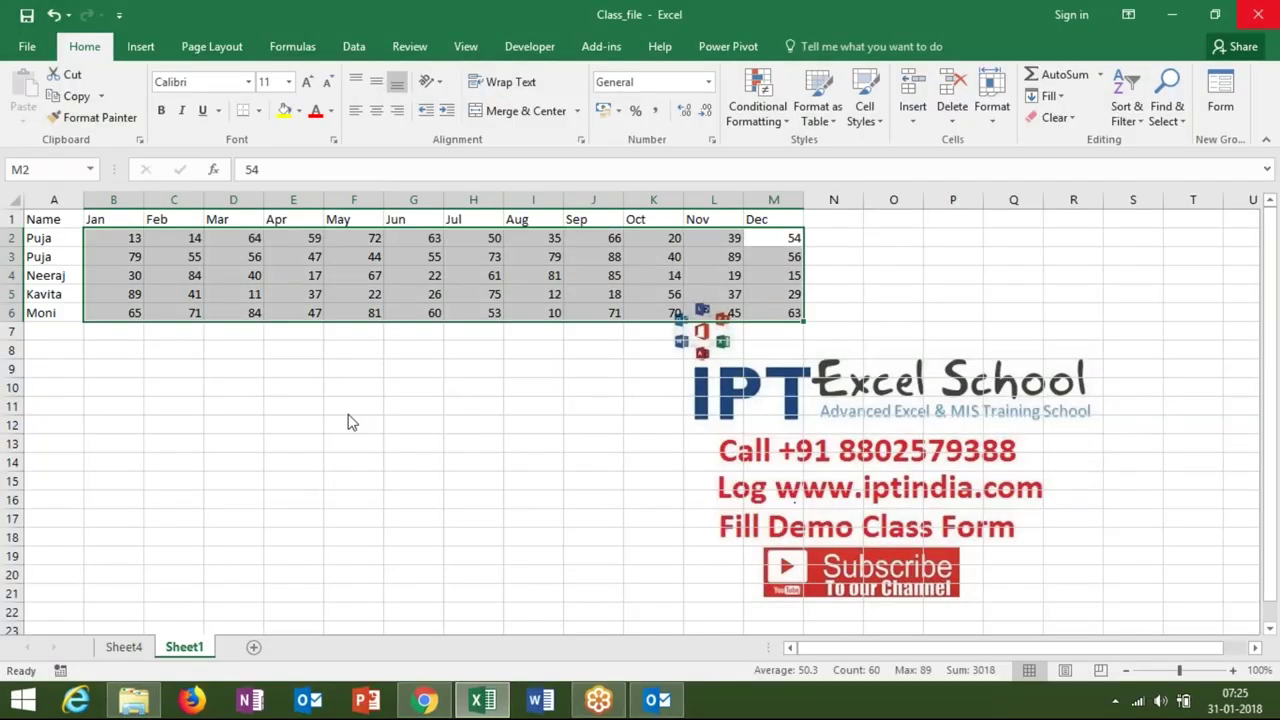
pyautogui.press('Up')
pyautogui.press('Left')
pyautogui.press('Left')
pyautogui.hotkey('ctrl', 'Left')
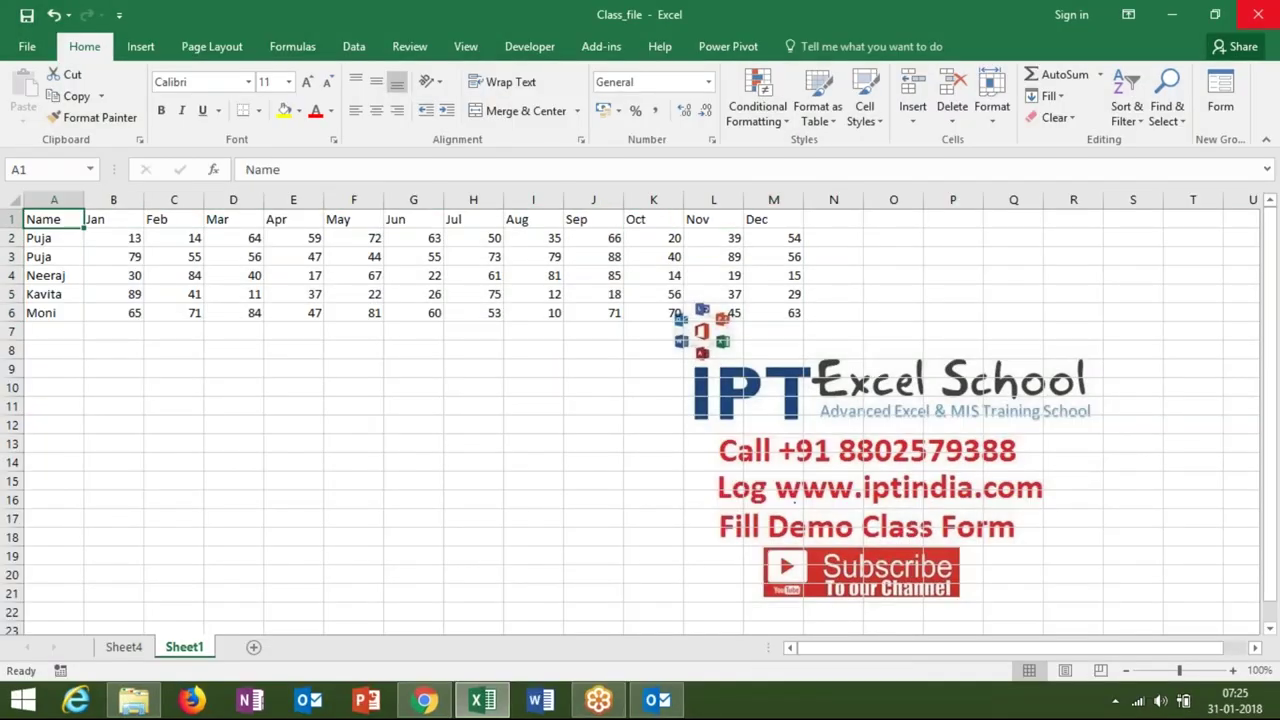
pyautogui.hotkey('ctrl', 'Right')
pyautogui.hotkey('ctrl', 'Left')
pyautogui.hotkey('ctrl', 'shift', 'Right')
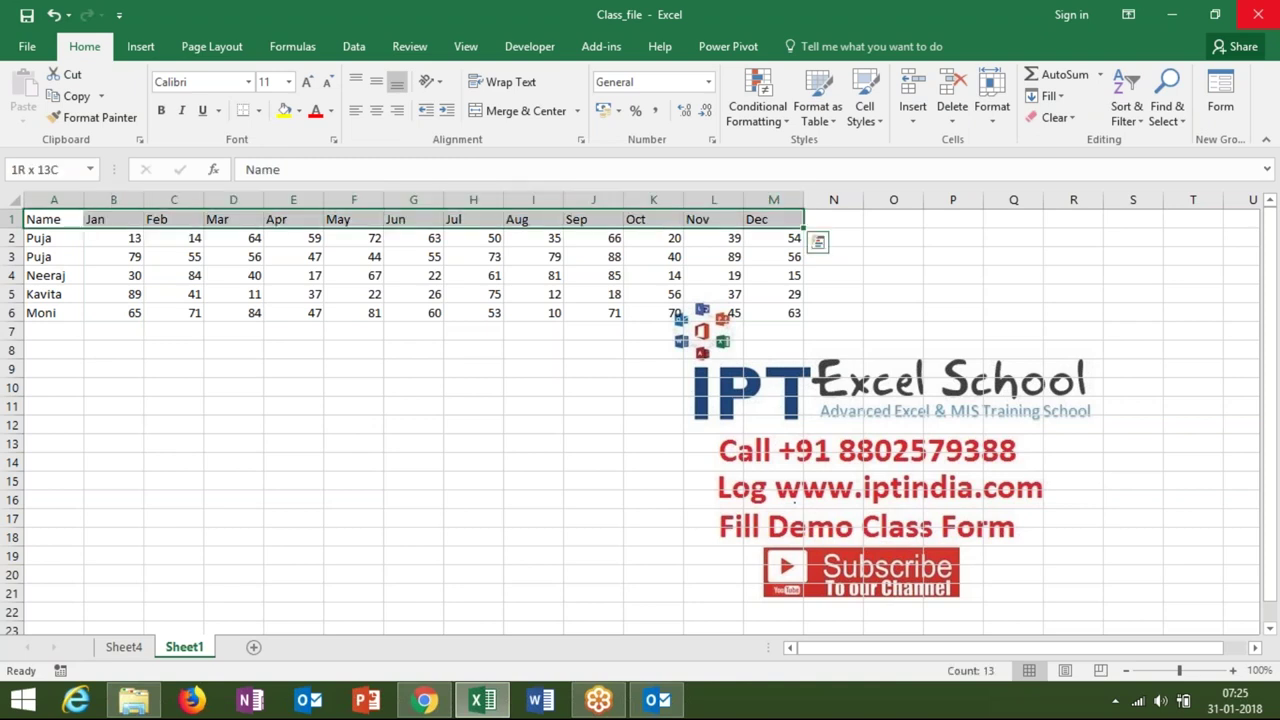
pyautogui.hotkey('shift', 'Down')
pyautogui.hotkey('shift', 'Down')
pyautogui.hotkey('shift', 'Down')
pyautogui.hotkey('shift', 'Down')
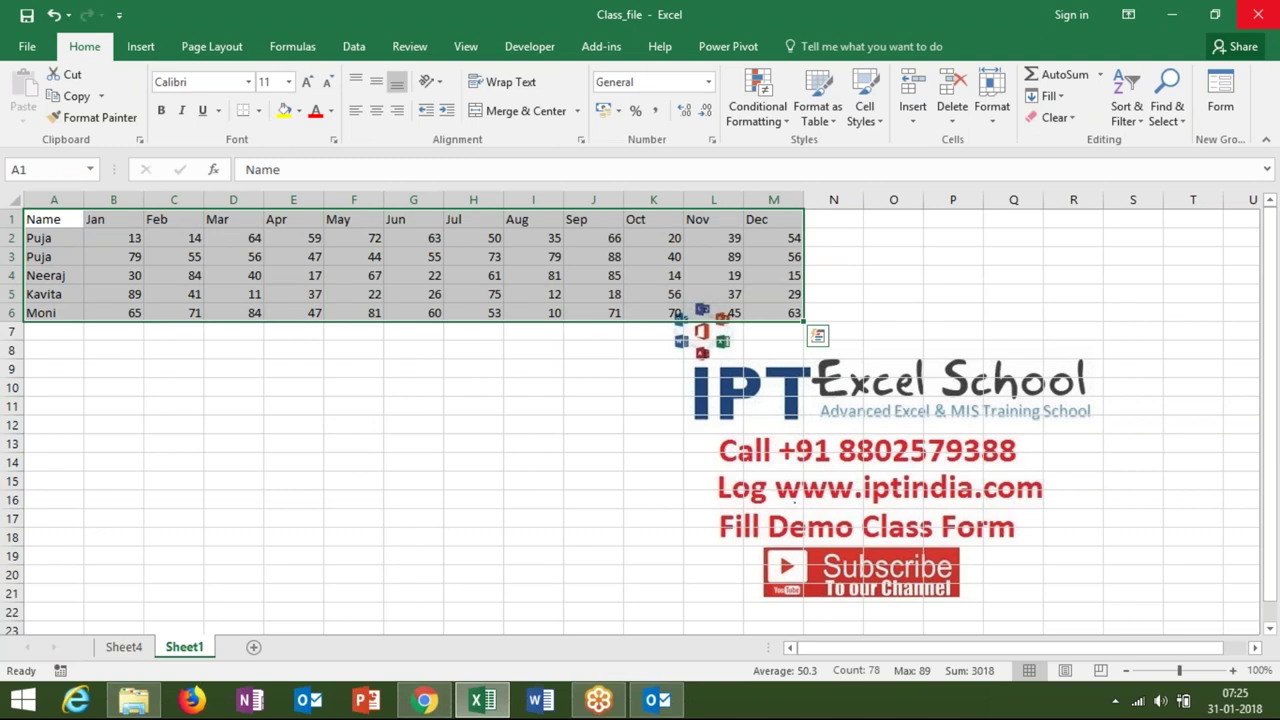
pyautogui.press('Left')
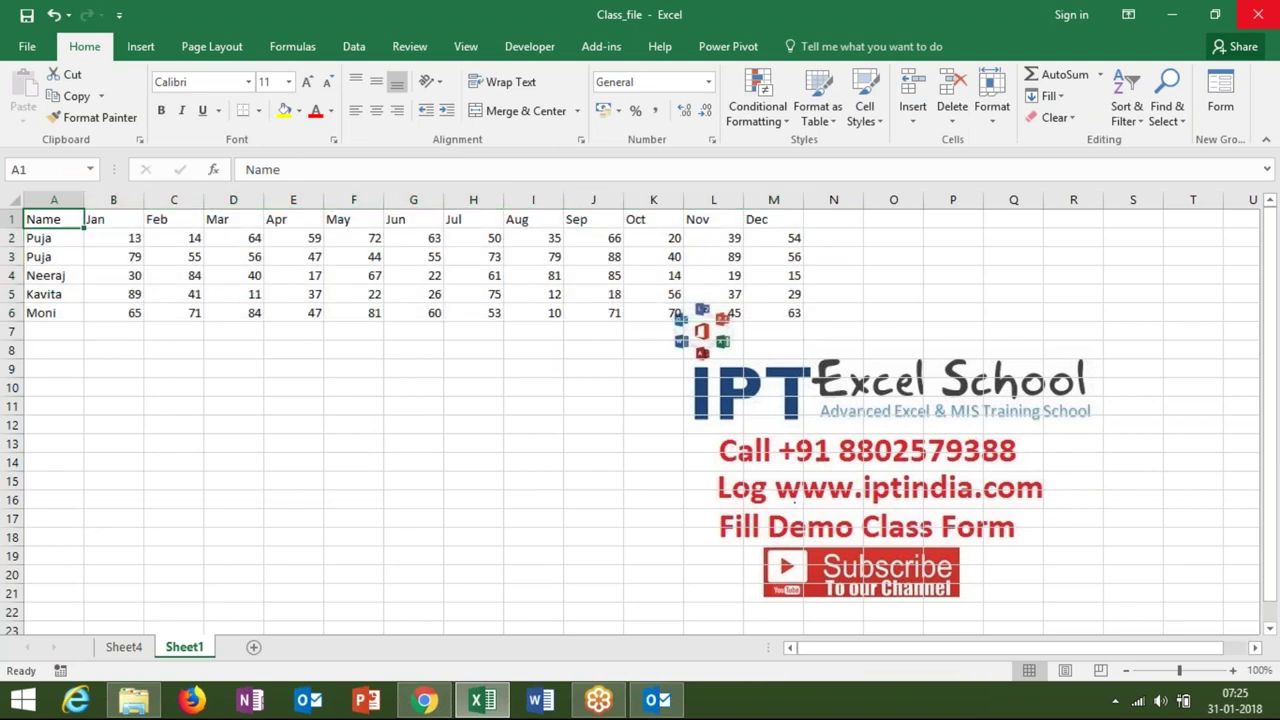
pyautogui.press('Down')
pyautogui.hotkey('ctrl', 'Down')
pyautogui.press('Down')
pyautogui.press('Down')
pyautogui.press('Down')
pyautogui.press('Down')
pyautogui.press('Down')
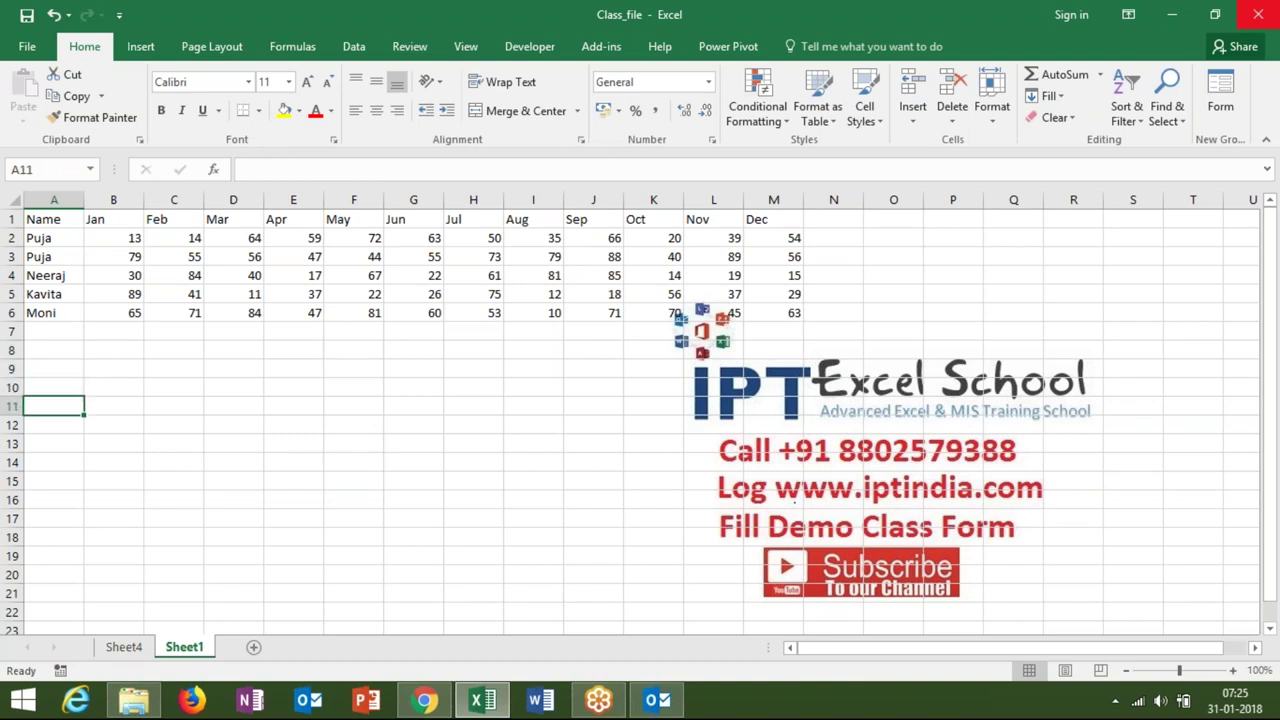
# Enter the headings Name, Month and Sales across A11:C11
pyautogui.write('Name')
pyautogui.press('Tab')
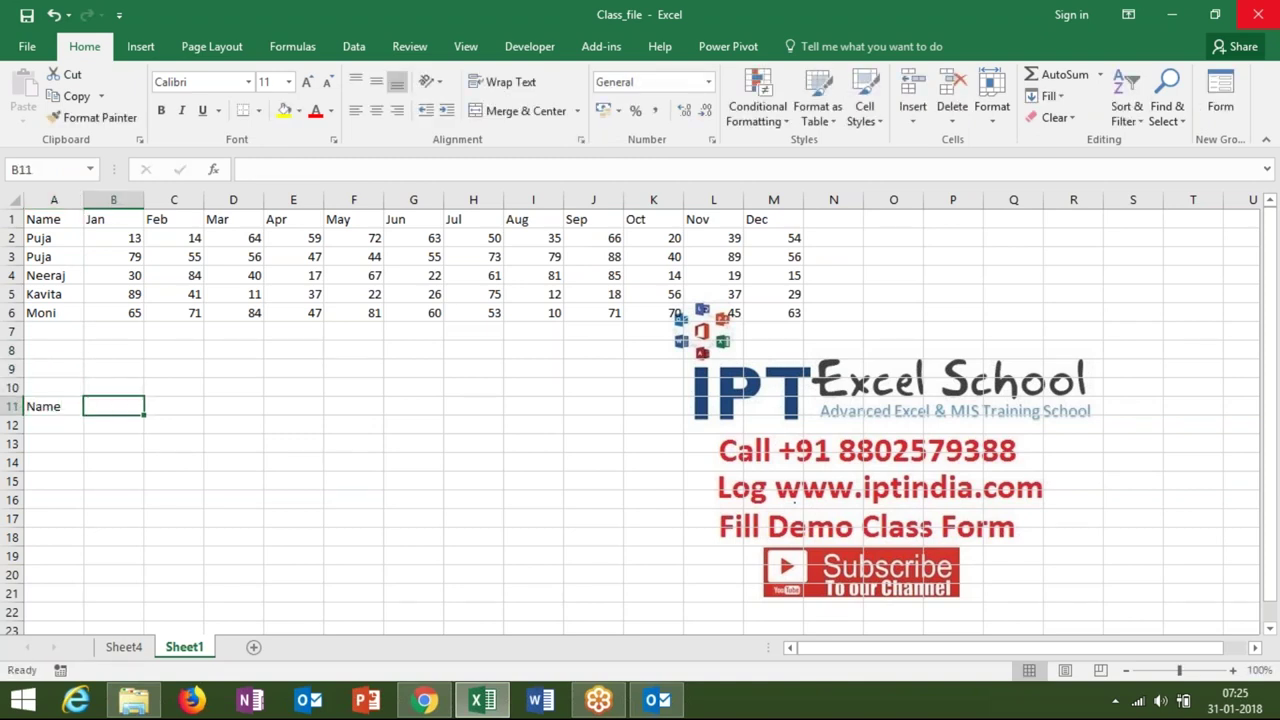
pyautogui.write('Month')
pyautogui.press('Tab')
pyautogui.write('Sales')
pyautogui.press('Return')
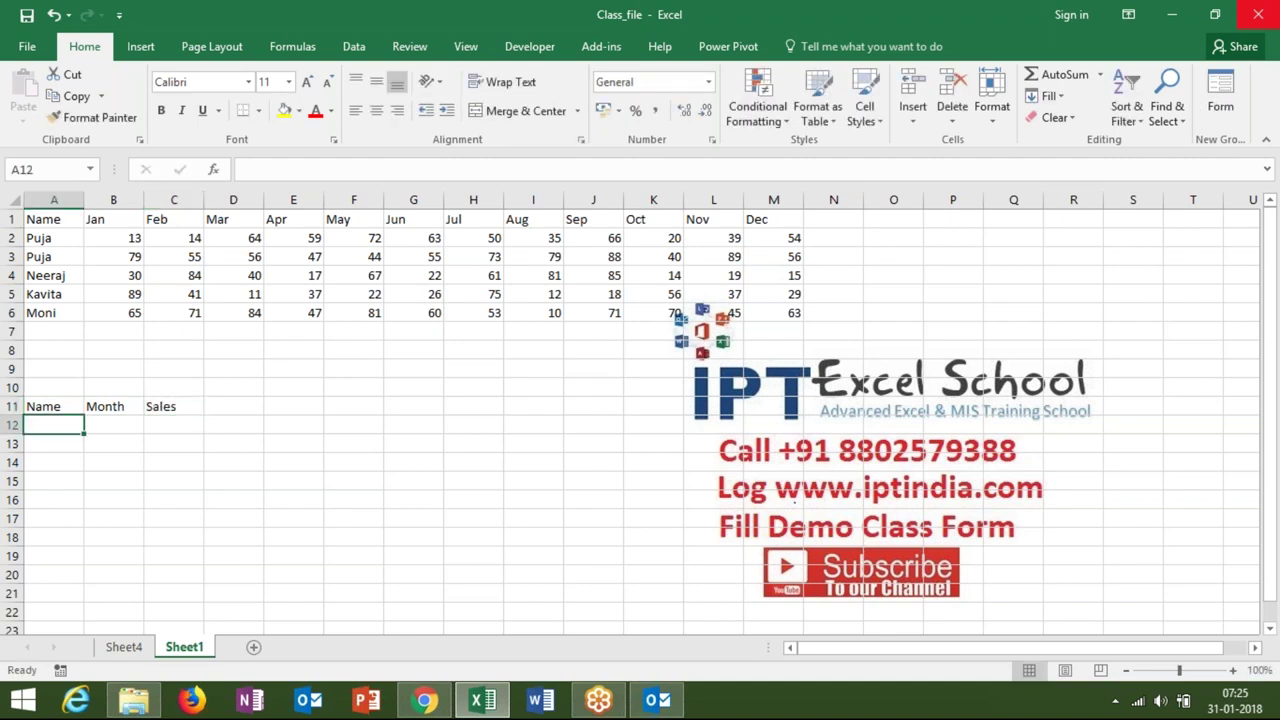
# Return to the top of the sheet and select the whole sales table
pyautogui.press('Up')
pyautogui.press('Up')
pyautogui.hotkey('ctrl', 'Home')
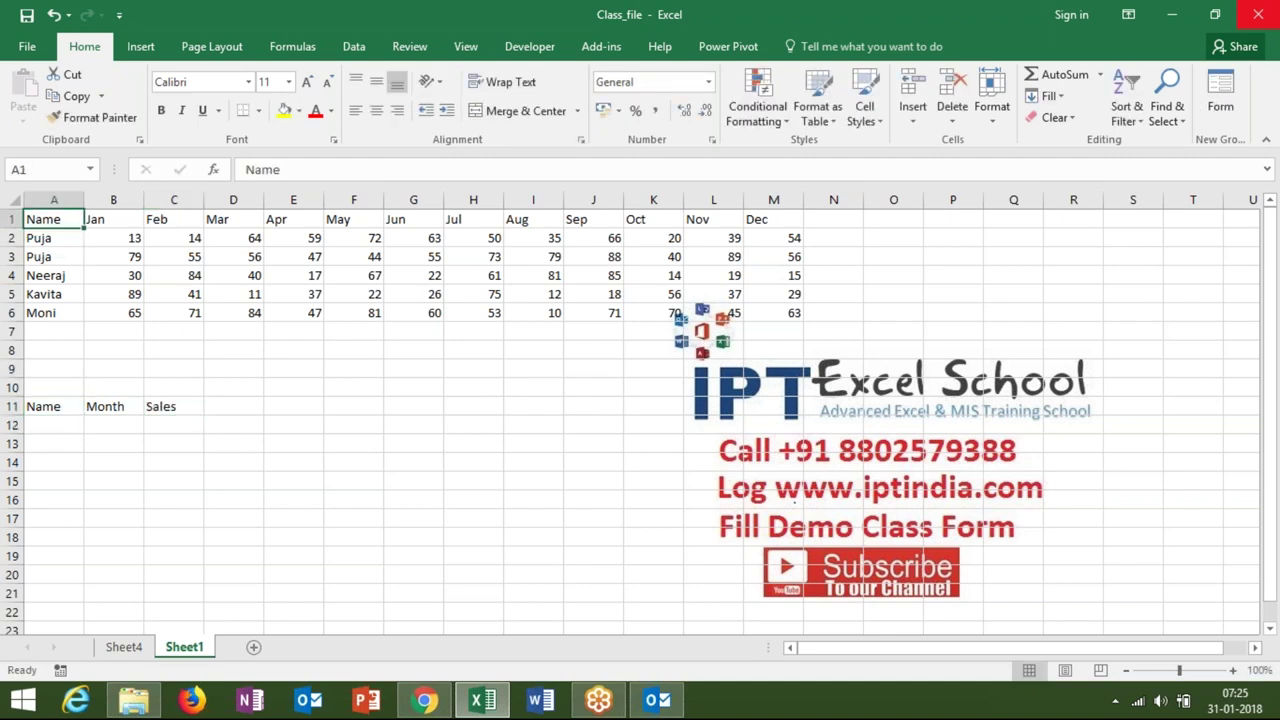
pyautogui.hotkey('ctrl', 'shift', 'Right')
pyautogui.hotkey('ctrl', 'shift', 'Down')
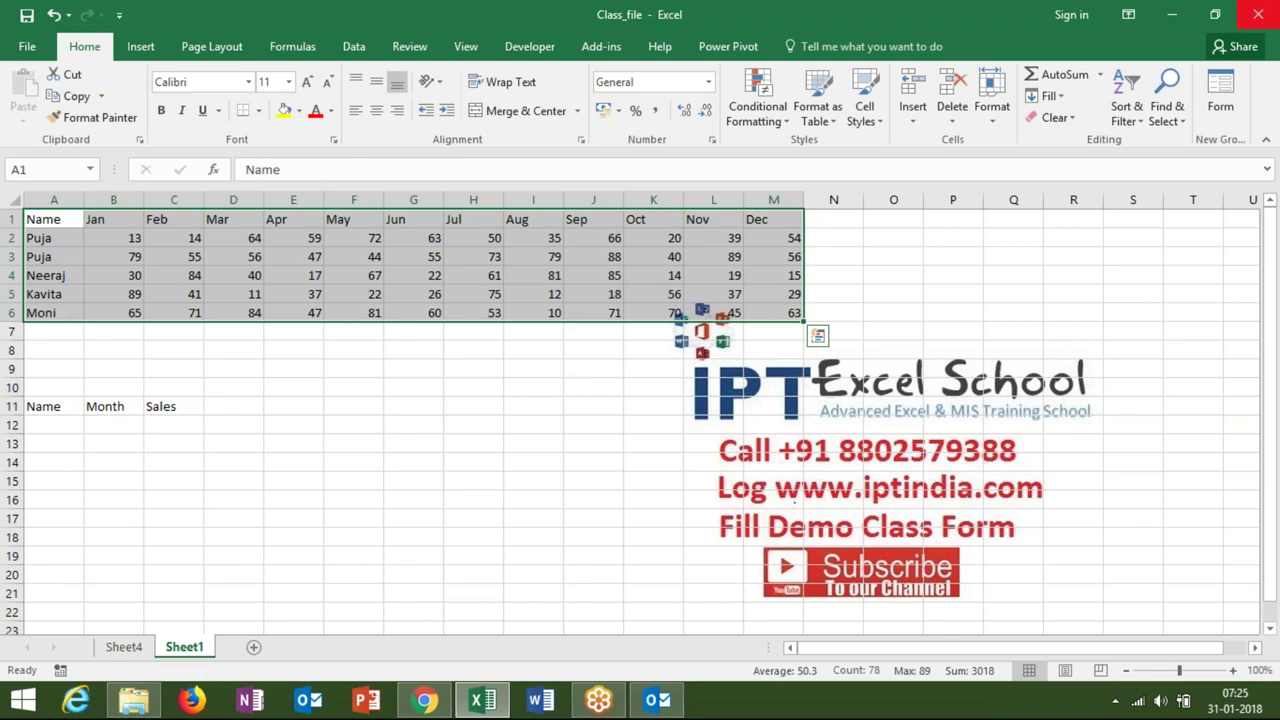
# Copy the five names in A2:A6, starting from Puja
pyautogui.click(54, 406)
pyautogui.click(54, 443)
pyautogui.press('Up')
pyautogui.press('Up')
pyautogui.press('Up')
pyautogui.hotkey('ctrl', 'Up')
pyautogui.hotkey('ctrl', 'Up')
pyautogui.press('Down')
pyautogui.hotkey('ctrl', 'Down')
pyautogui.hotkey('ctrl', 'Down')
# Paste the names into A12:A16 under the Name heading
pyautogui.press('Up')
pyautogui.press('Up')
pyautogui.press('Up')
pyautogui.click(54, 238)
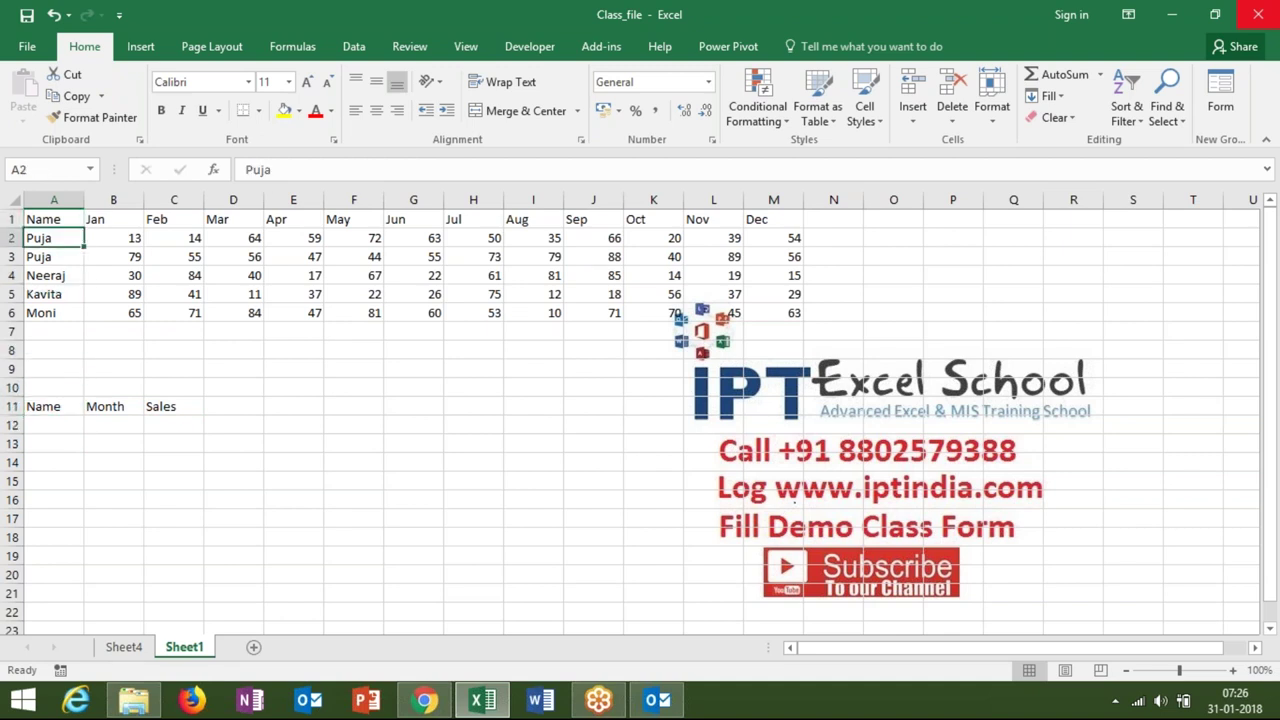
pyautogui.hotkey('ctrl', 'shift', 'Down')
pyautogui.hotkey('ctrl', 'c')
pyautogui.press('Down')
pyautogui.press('Down')
pyautogui.press('Down')
pyautogui.press('Down')
pyautogui.press('Down')
pyautogui.press('Down')
pyautogui.press('Up')
pyautogui.press('Up')
pyautogui.press('Up')
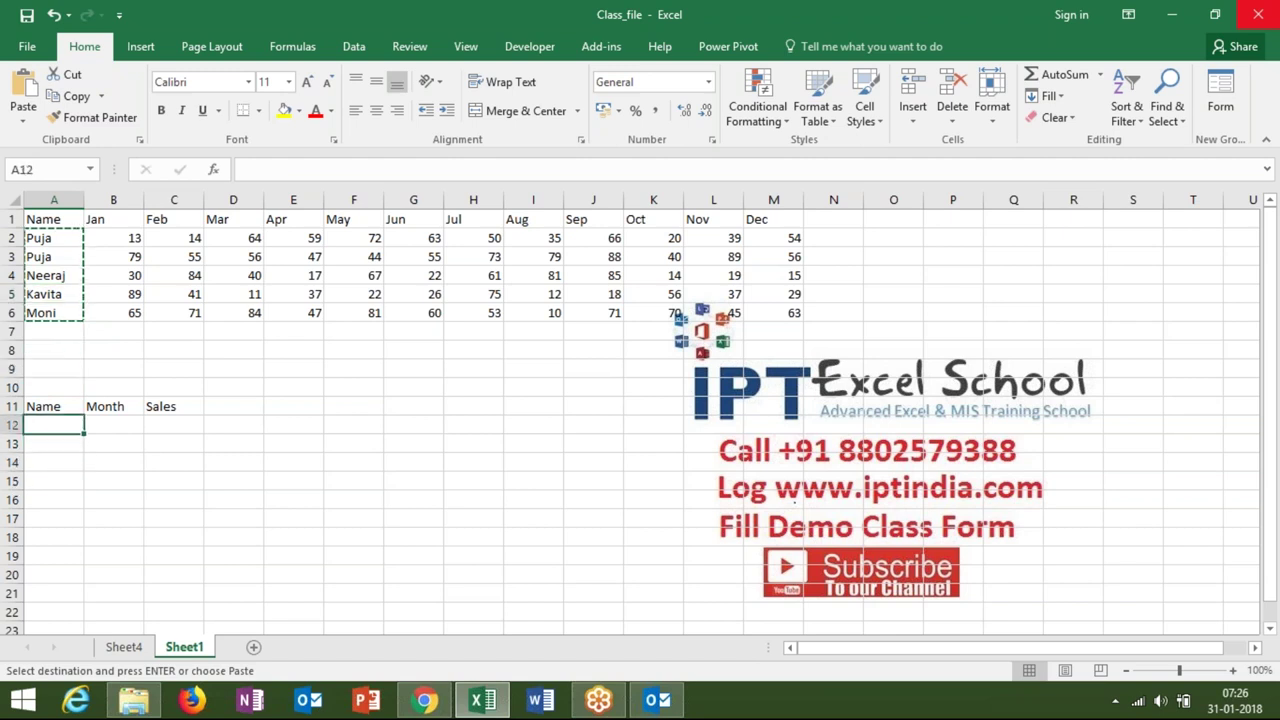
pyautogui.hotkey('ctrl', 'v')
pyautogui.press('Up')
pyautogui.press('Up')
pyautogui.press('Up')
pyautogui.press('Up')
pyautogui.press('Up')
pyautogui.press('Up')
pyautogui.press('Up')
pyautogui.press('Right')
pyautogui.press('Down')
# Copy the January sales in B2:B6 and paste them into C12:C16 under Sales
pyautogui.hotkey('ctrl', 'shift', 'Down')
pyautogui.hotkey('ctrl', 'c')
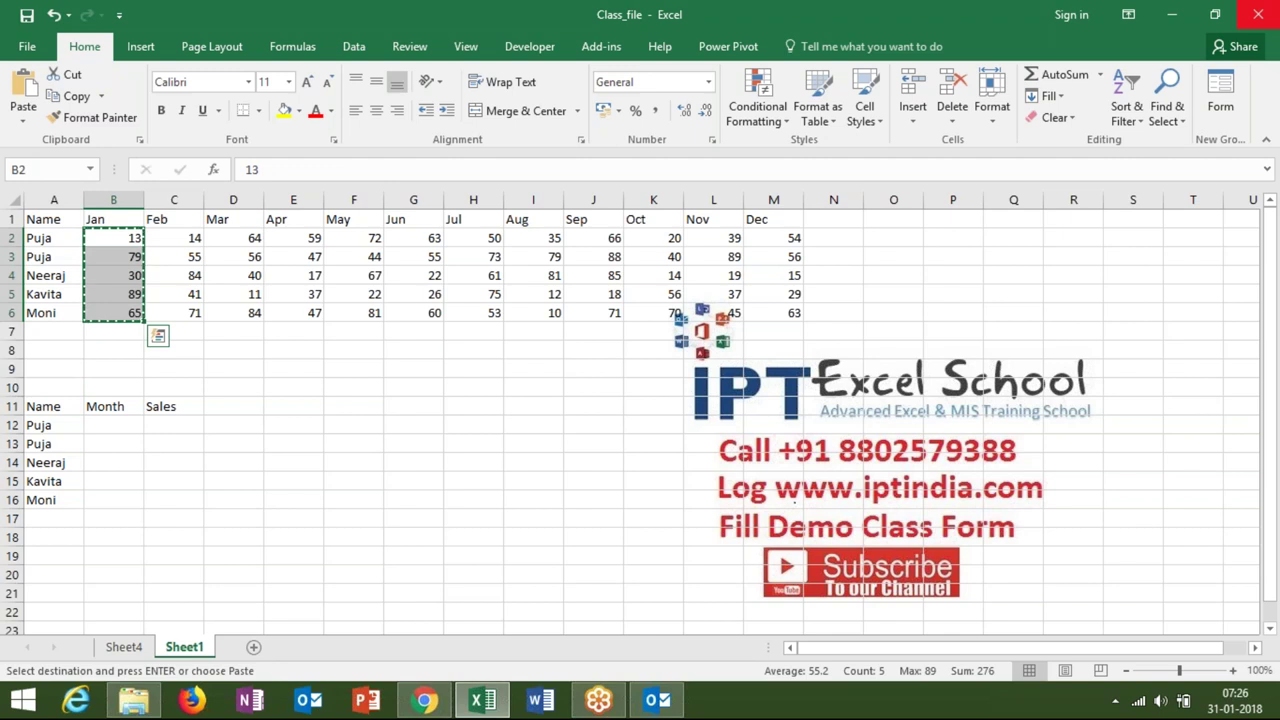
pyautogui.press('Down')
# Copy the Jan heading from B1 and paste it into B12:B16 under Month
pyautogui.press('Down')
pyautogui.press('Down')
pyautogui.press('Down')
pyautogui.press('Down')
pyautogui.press('Up')
pyautogui.press('Up')
pyautogui.press('Up')
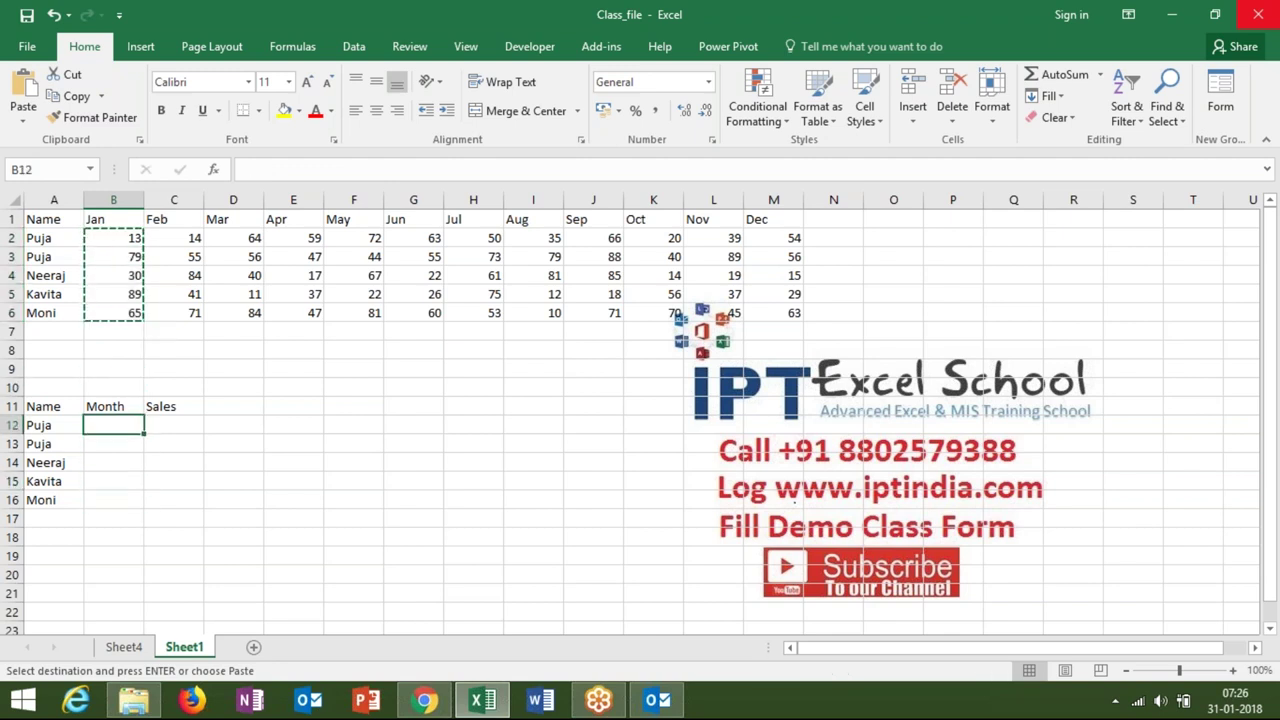
pyautogui.press('Right')
pyautogui.hotkey('ctrl', 'v')
pyautogui.press('Up')
pyautogui.hotkey('ctrl', 'Up')
pyautogui.hotkey('ctrl', 'Up')
pyautogui.press('Left')
pyautogui.hotkey('ctrl', 'c')
pyautogui.press('Down')
pyautogui.press('Down')
pyautogui.press('Down')
pyautogui.press('Down')
pyautogui.press('Down')
pyautogui.press('Down')
pyautogui.press('Up')
pyautogui.press('Up')
pyautogui.press('Up')
pyautogui.hotkey('shift', 'Down')
pyautogui.hotkey('shift', 'Down')
pyautogui.hotkey('shift', 'Down')
pyautogui.hotkey('ctrl', 'v')
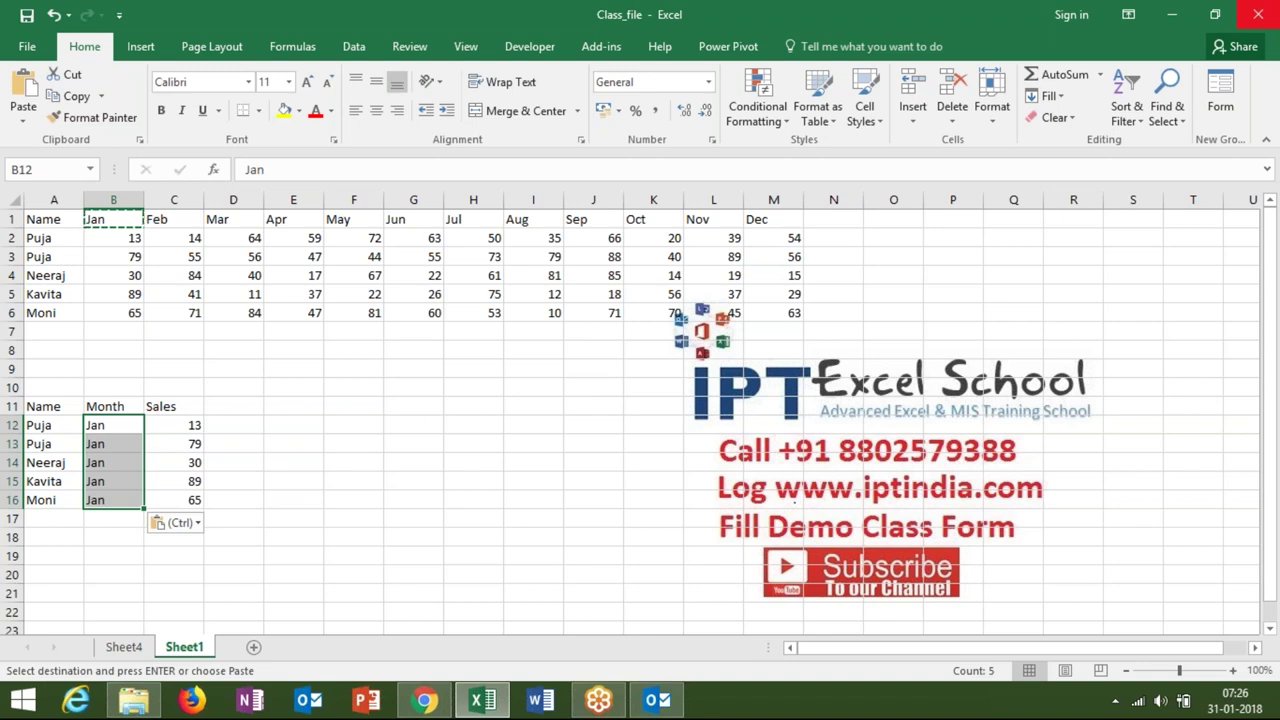
# Select the twelve month headings in row 1 and cancel the pending copy
pyautogui.press('Left')
pyautogui.press('Down')
pyautogui.press('Down')
pyautogui.press('Down')
pyautogui.press('Down')
pyautogui.press('Down')
pyautogui.press('Down')
pyautogui.press('Down')
pyautogui.press('Down')
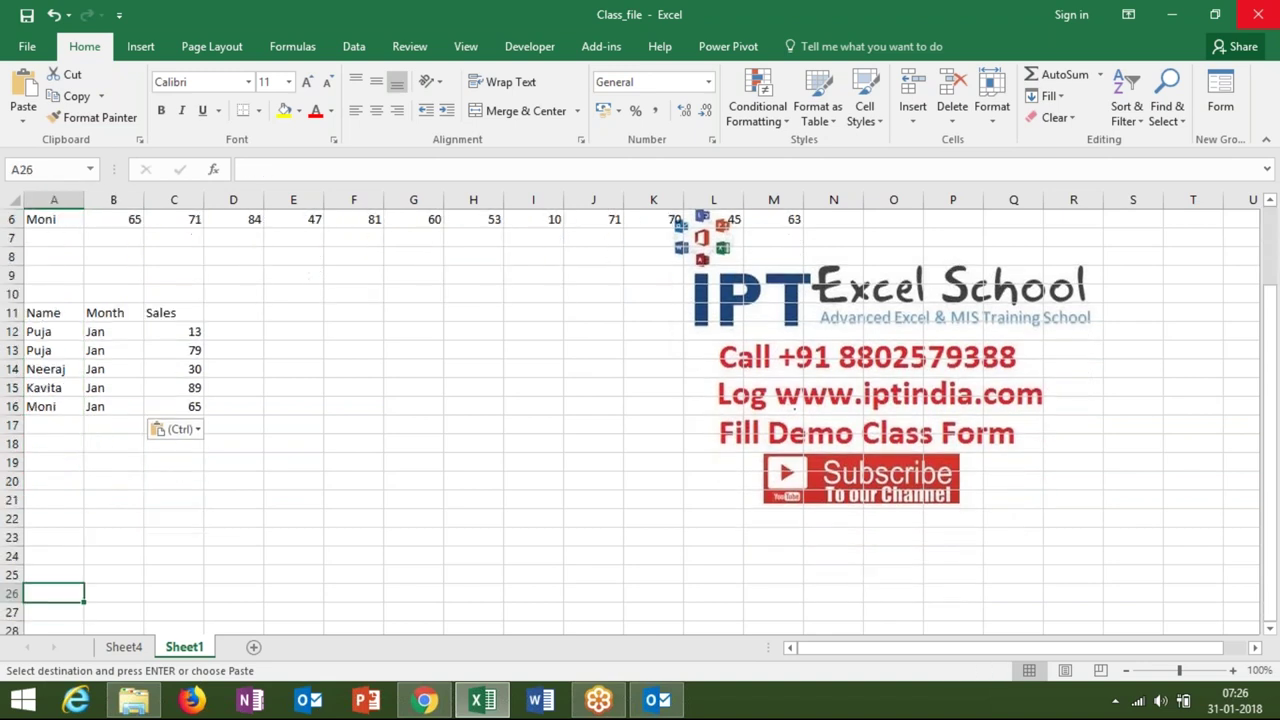
pyautogui.hotkey('ctrl', 'Up')
pyautogui.hotkey('ctrl', 'Up')
pyautogui.hotkey('ctrl', 'Up')
pyautogui.hotkey('ctrl', 'Up')
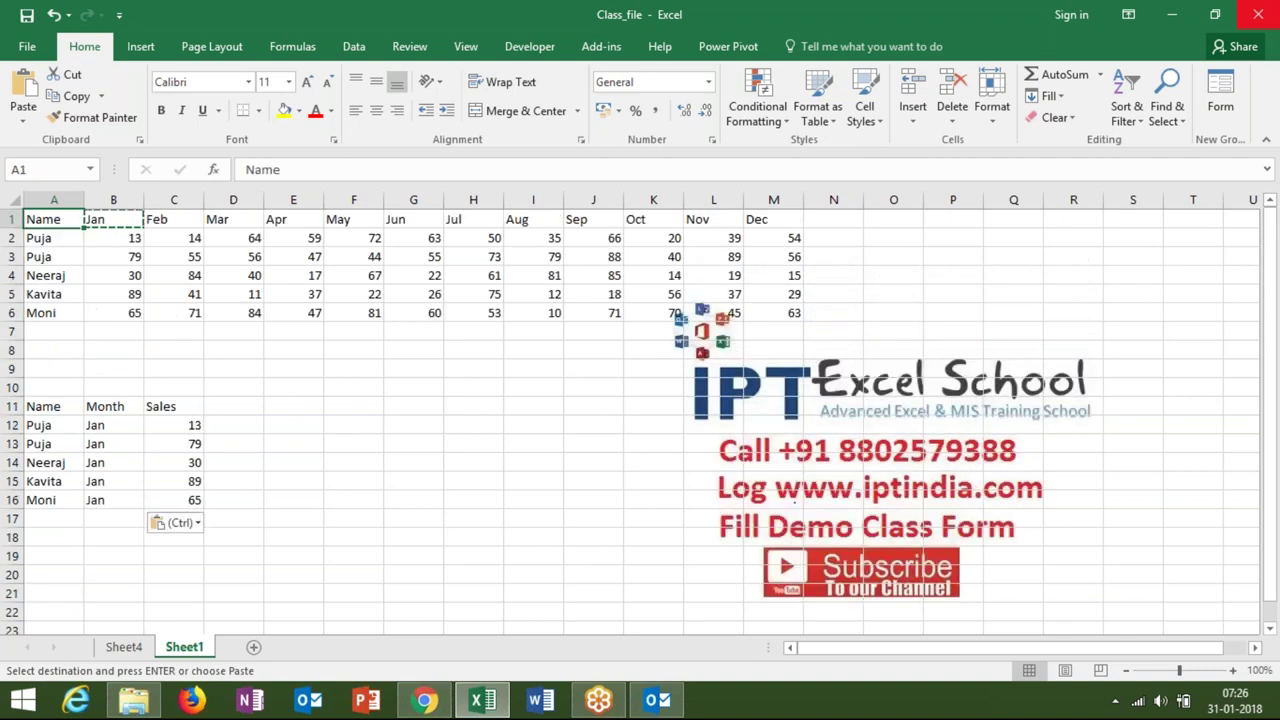
pyautogui.press('Right')
pyautogui.hotkey('ctrl', 'shift', 'Right')
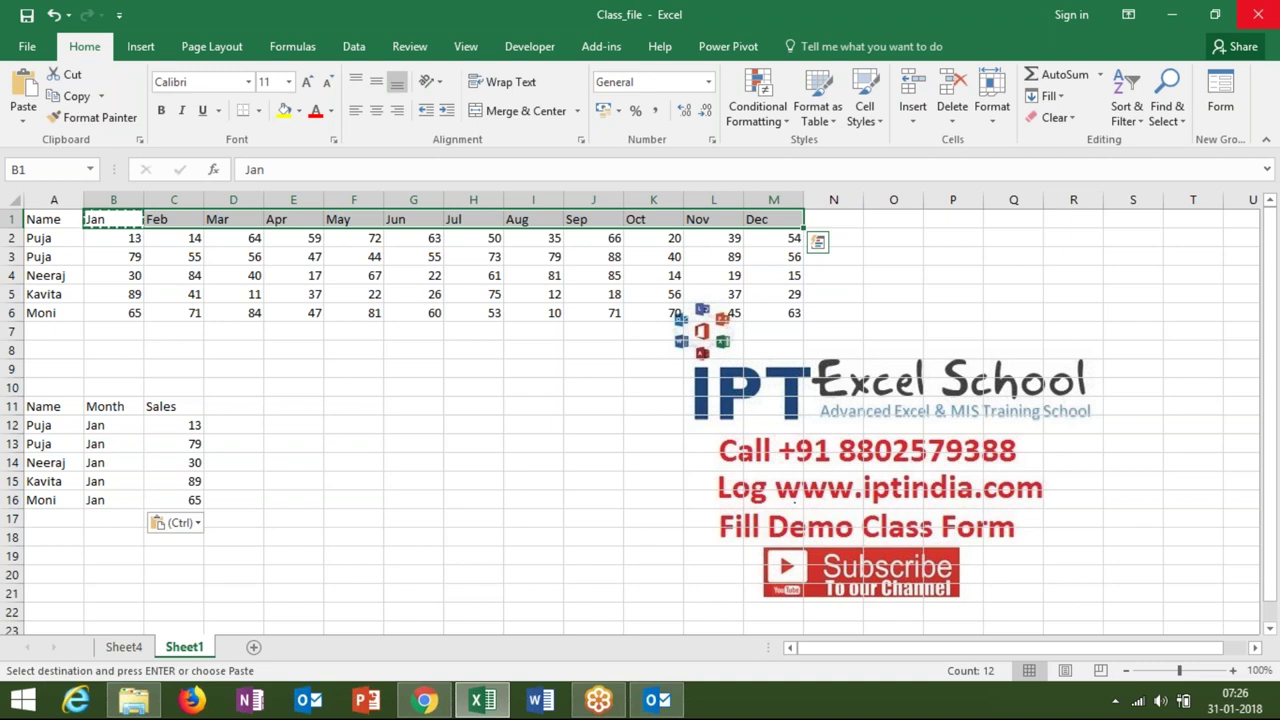
pyautogui.press('Escape')
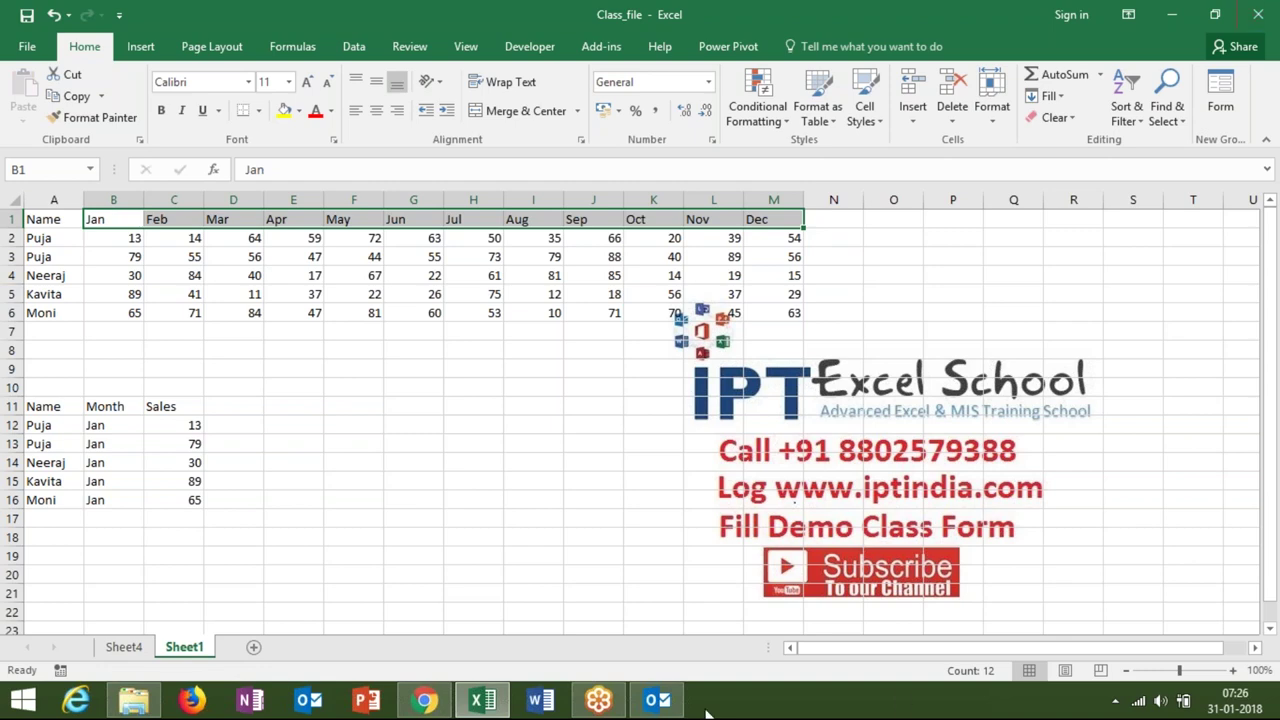
# Glance at the Outlook inbox, then return to the Class_file workbook
pyautogui.click(657, 700)
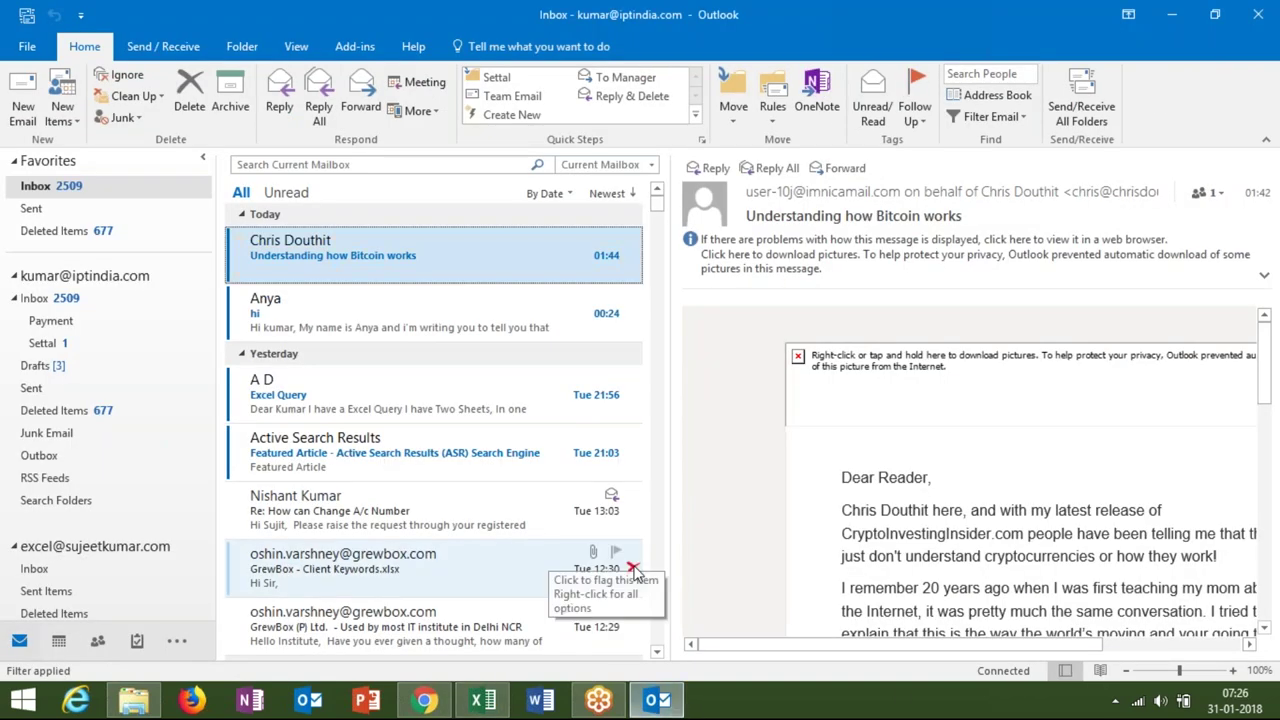
pyautogui.scroll(-3, 641, 508)
pyautogui.scroll(3, 641, 508)
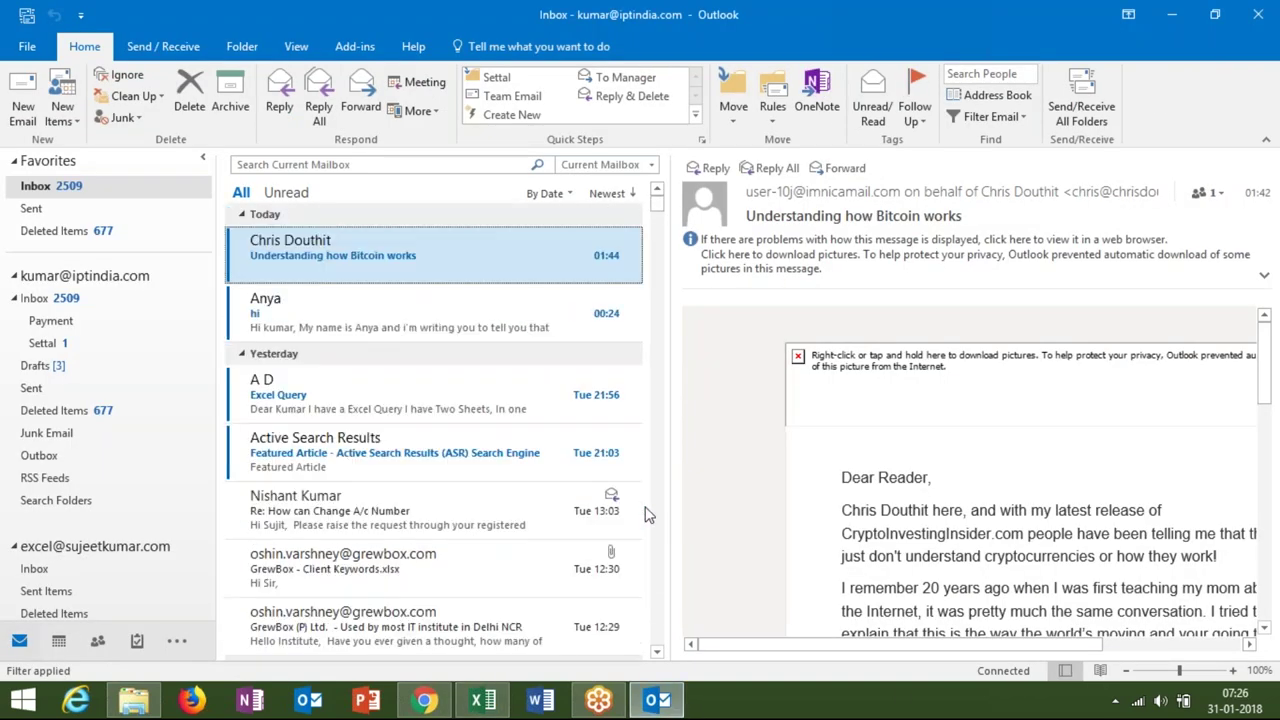
pyautogui.hotkey('alt', 'Tab')
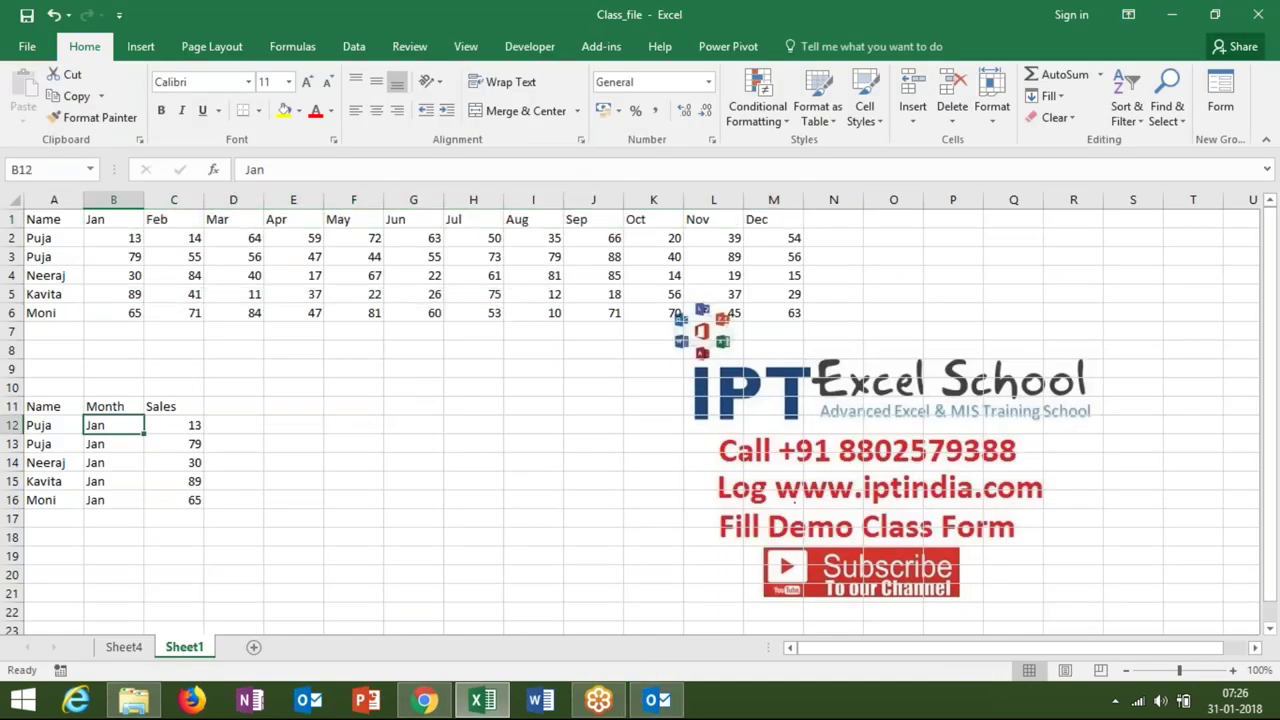
# Clear A12:C16 and open the Visual Basic editor from the Developer tab
pyautogui.moveTo(54, 425); pyautogui.dragTo(174, 500)
pyautogui.press('Delete')
pyautogui.press('Up')
pyautogui.hotkey('ctrl', 'Up')
pyautogui.hotkey('ctrl', 'Up')
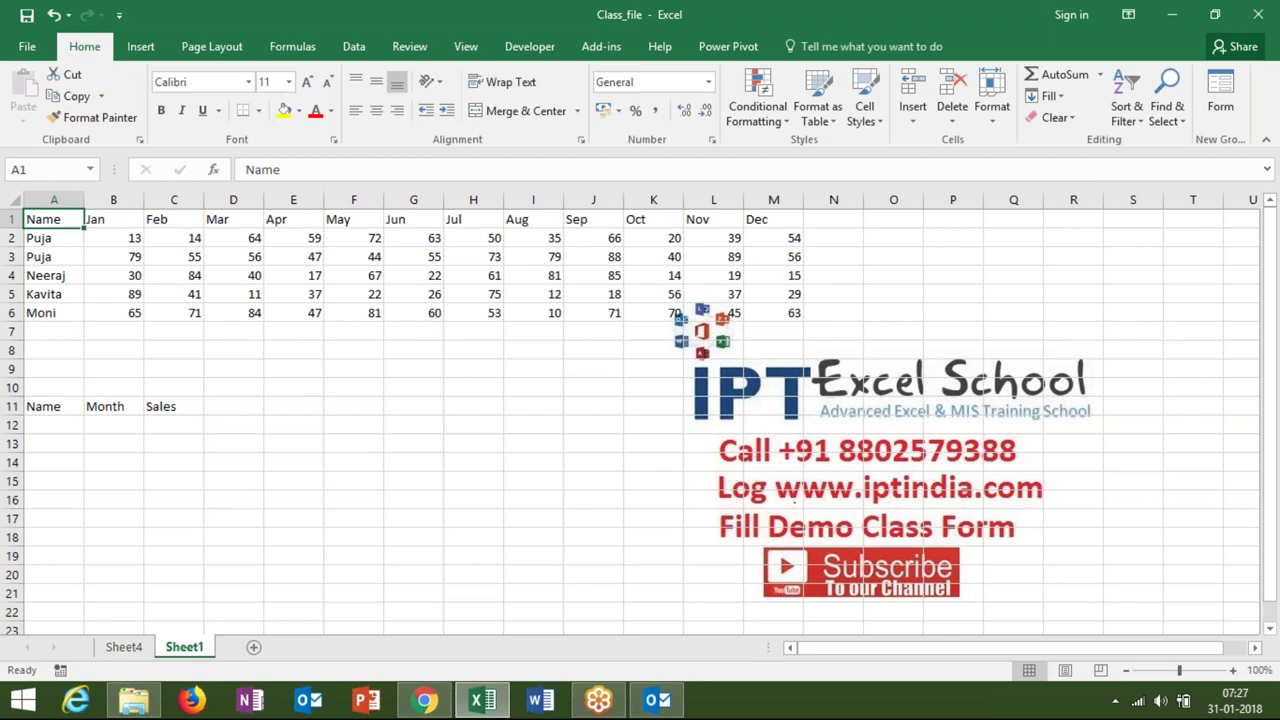
pyautogui.click(529, 46)
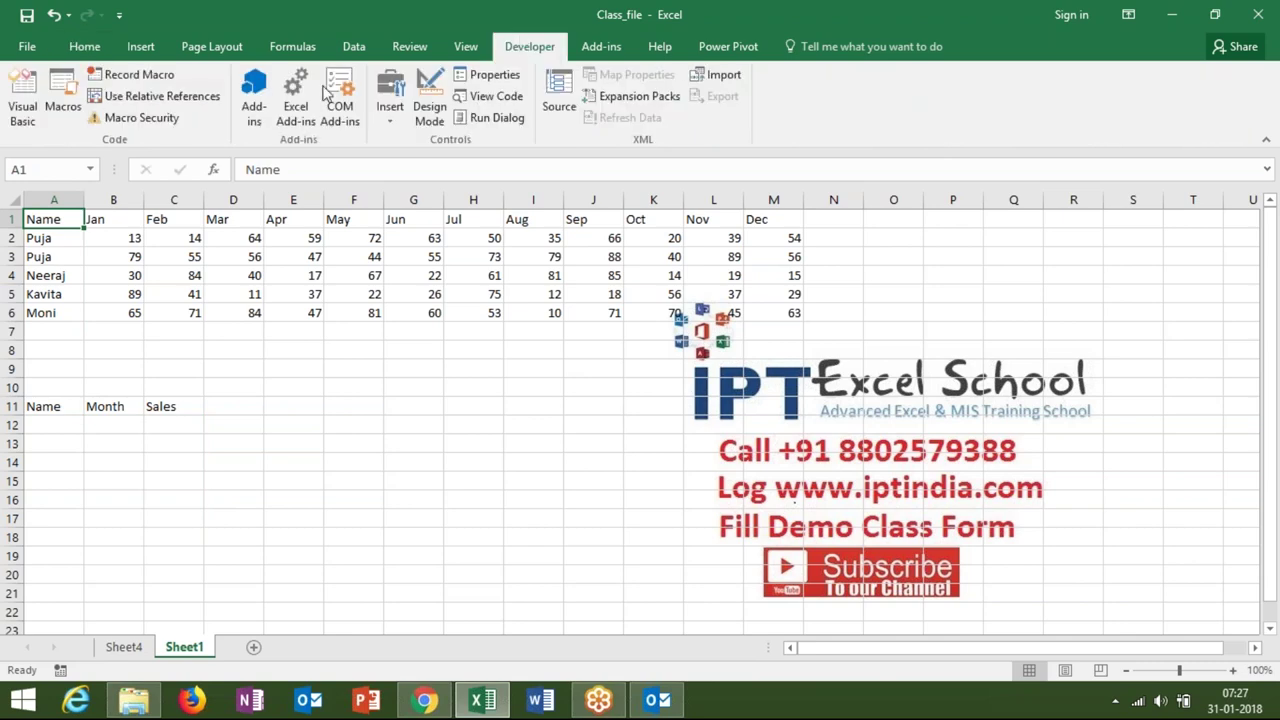
pyautogui.click(24, 128)
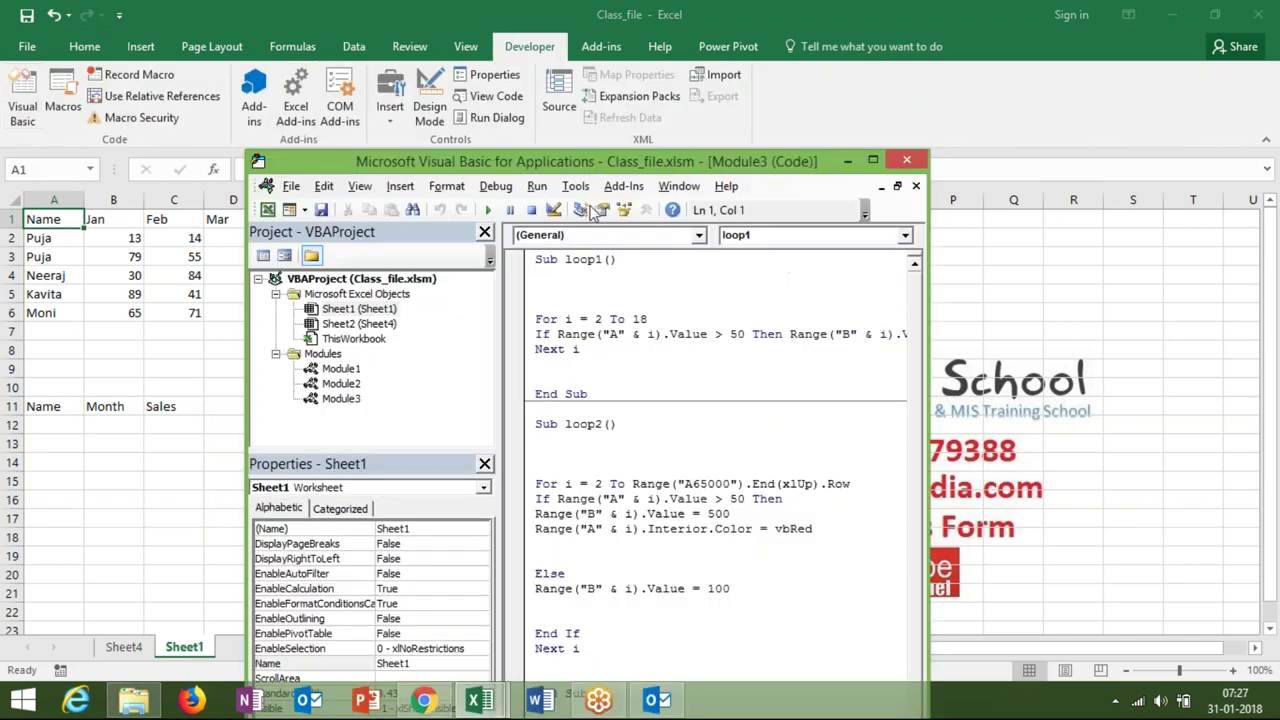
# Delete the loop1 and loop2 code in Module3 and declare an empty Sub copyd()
pyautogui.doubleClick(563, 156)
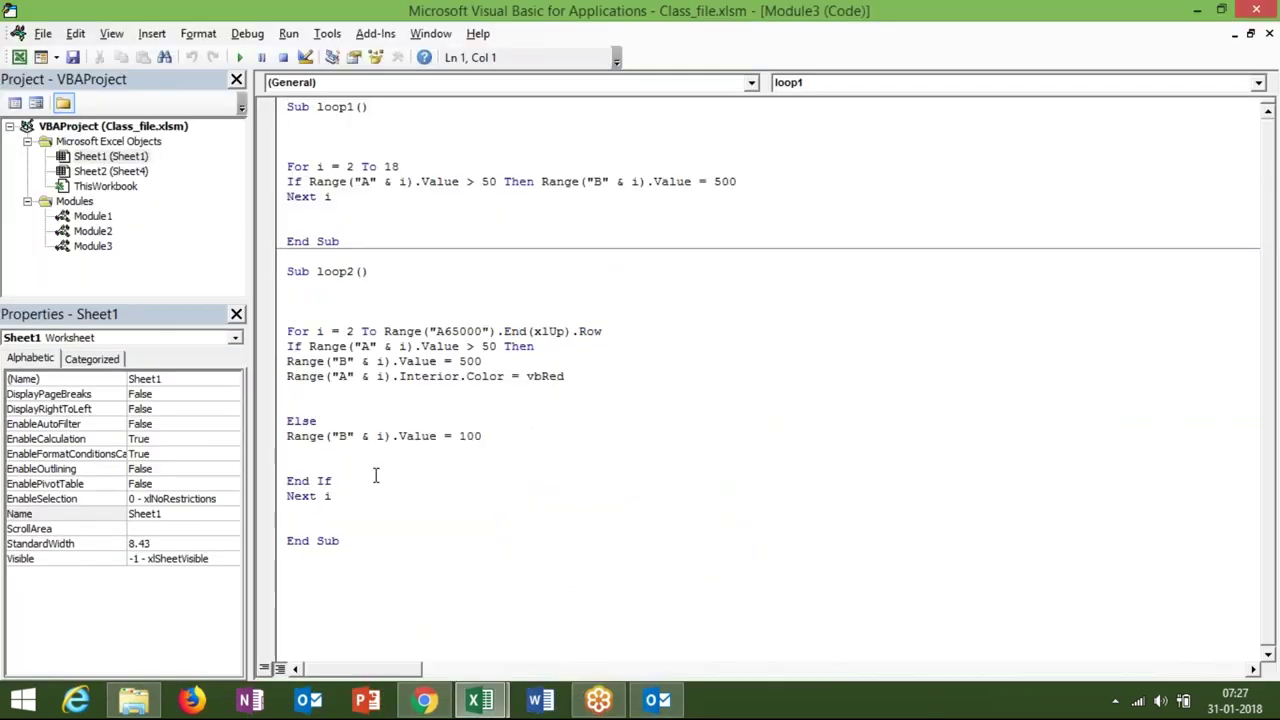
pyautogui.moveTo(414, 571); pyautogui.dragTo(288, 241)
pyautogui.click(289, 570)
pyautogui.write('I')
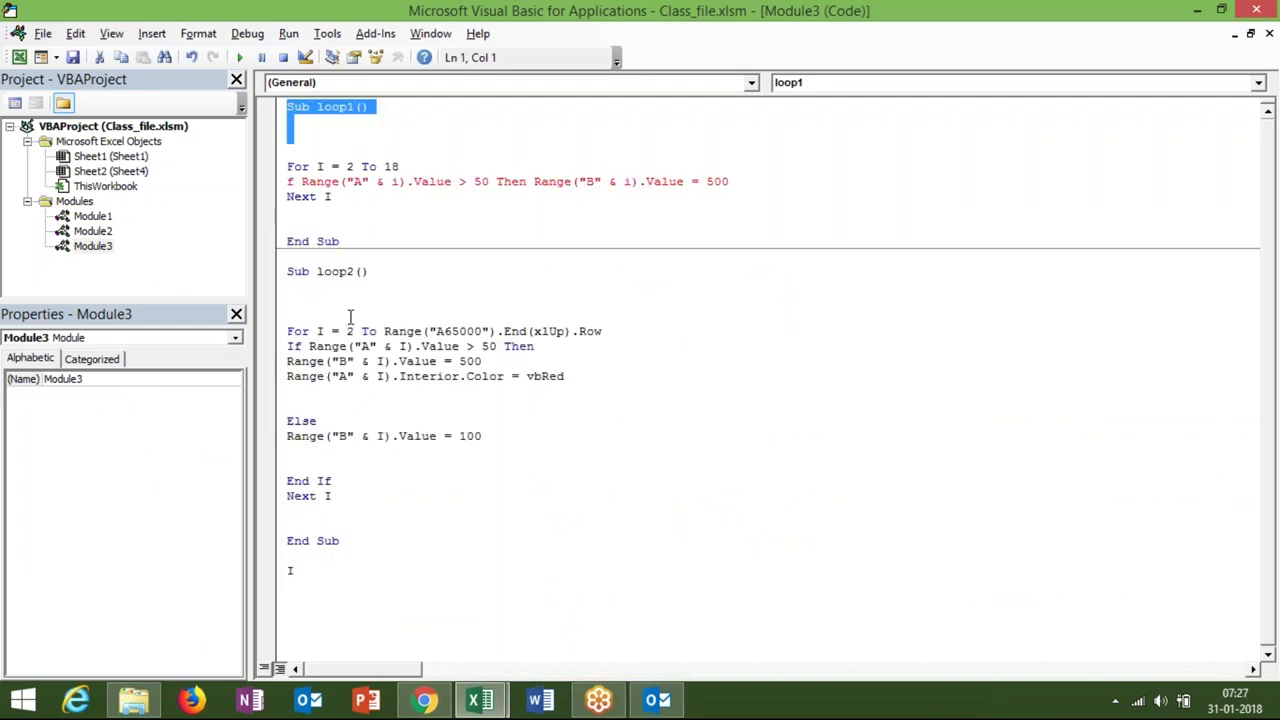
pyautogui.moveTo(331, 570)
pyautogui.mouseDown()
pyautogui.moveTo(266, 390)
pyautogui.moveTo(258, 72)
pyautogui.mouseUp()
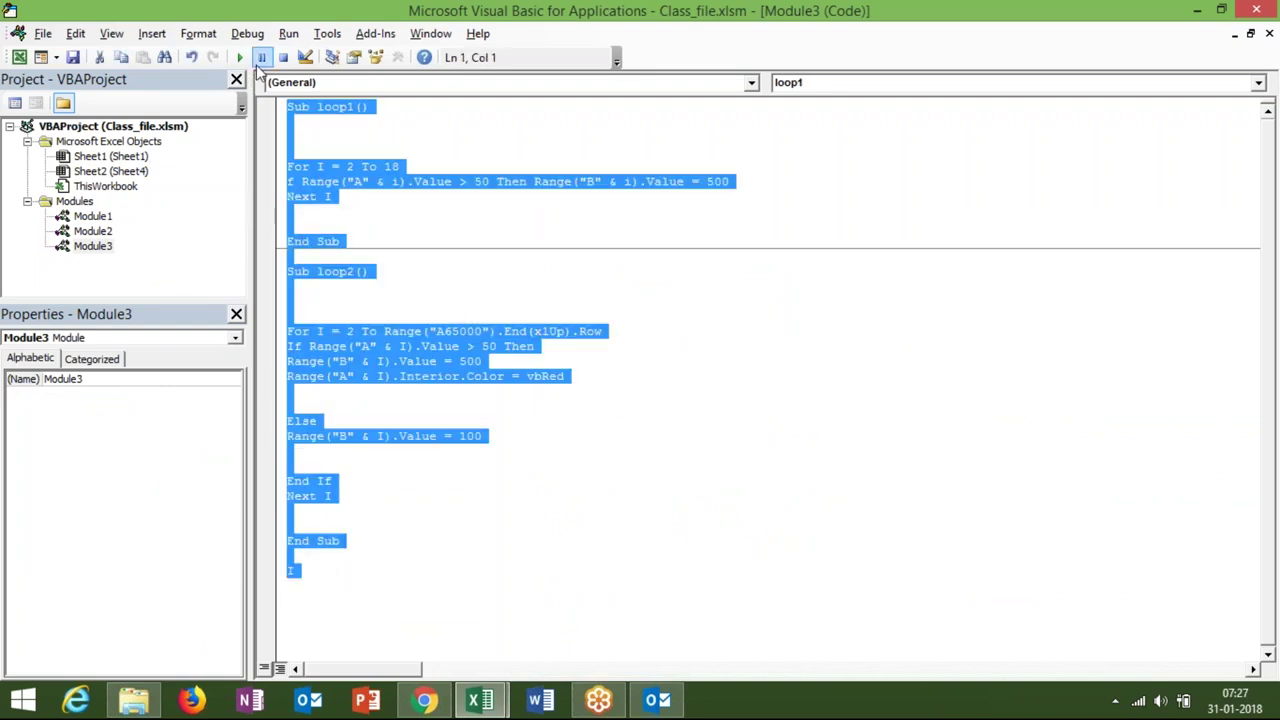
pyautogui.press('Delete')
pyautogui.write('sub copyd()')
pyautogui.press('Return')
pyautogui.press('Return')
pyautogui.press('Return')
pyautogui.press('Return')
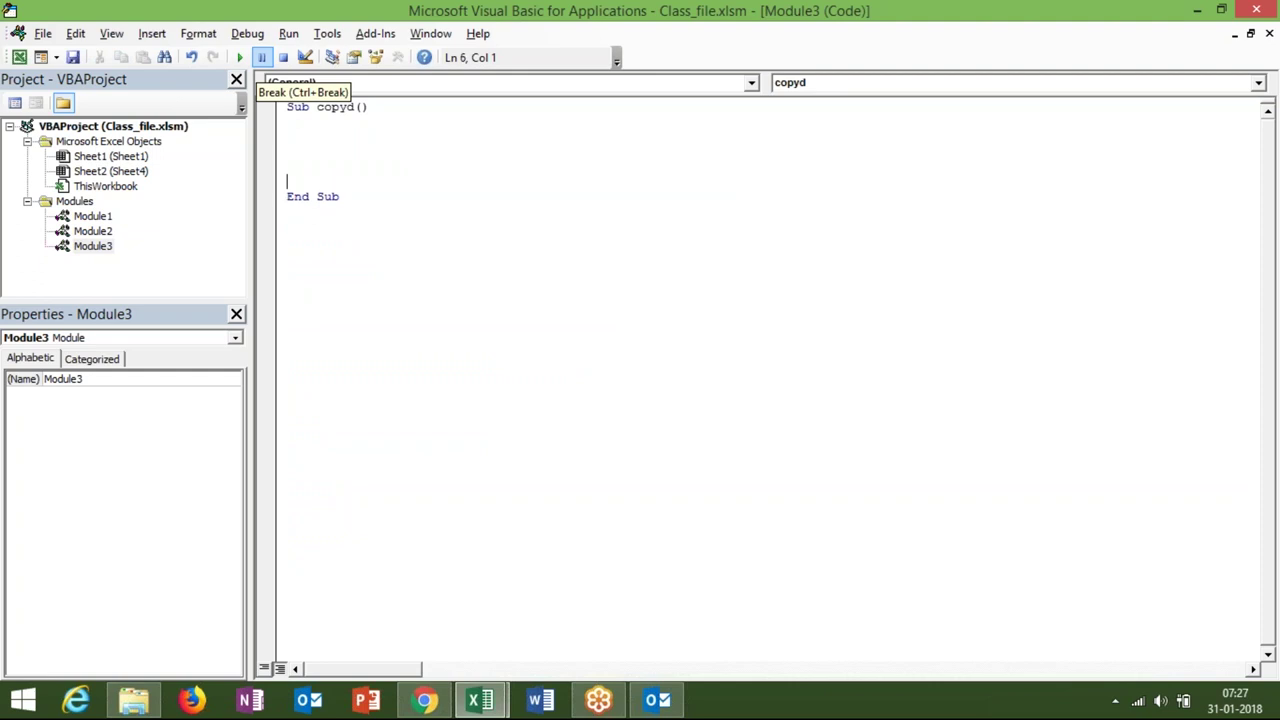
# Begin the loop with For i = 2 To, checking where row 1's headings end
pyautogui.press('Up')
pyautogui.press('Up')
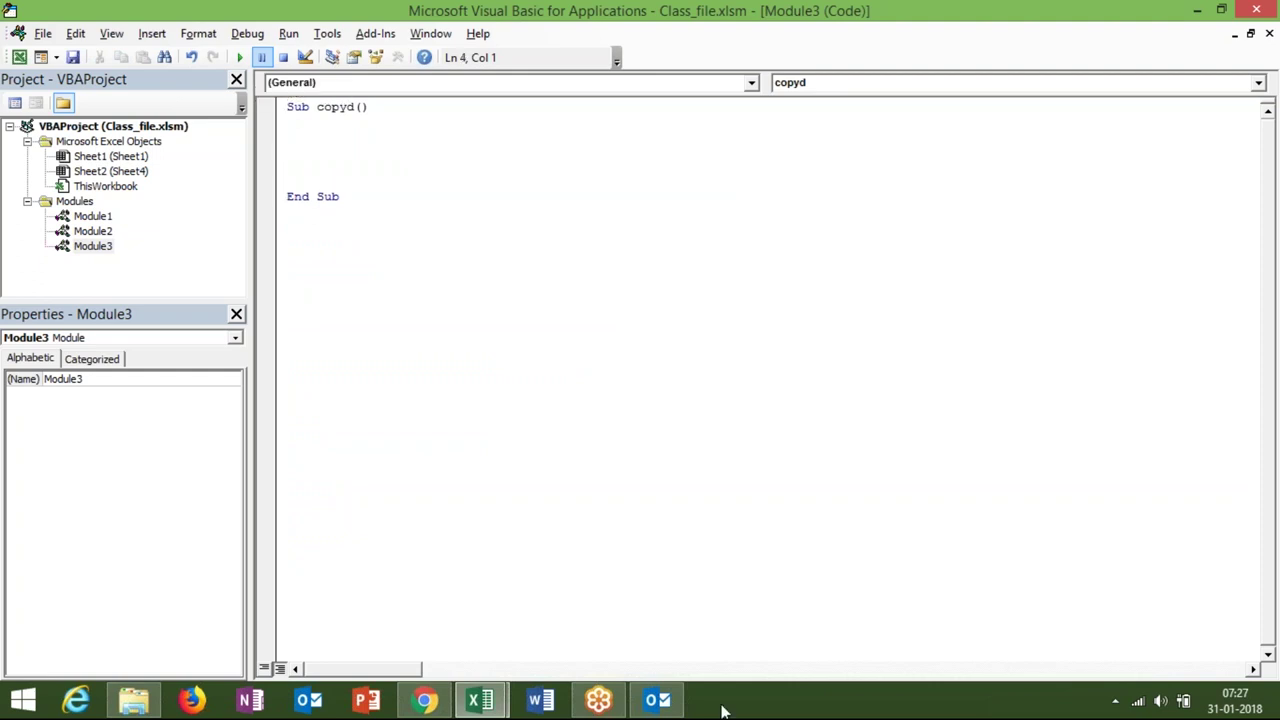
pyautogui.write('for i')
pyautogui.write(' = ')
pyautogui.write('2 to')
pyautogui.hotkey('alt', 'F11')
pyautogui.press('Right')
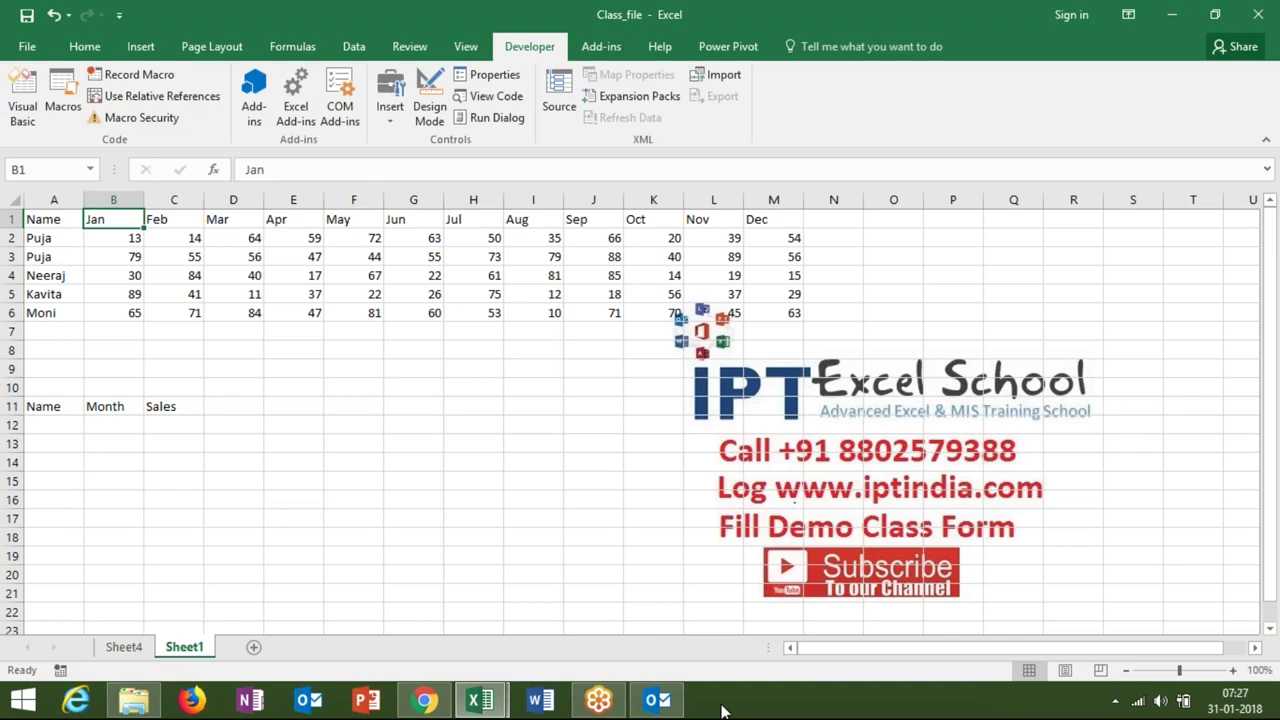
pyautogui.hotkey('ctrl', 'Right')
pyautogui.hotkey('ctrl', 'Right')
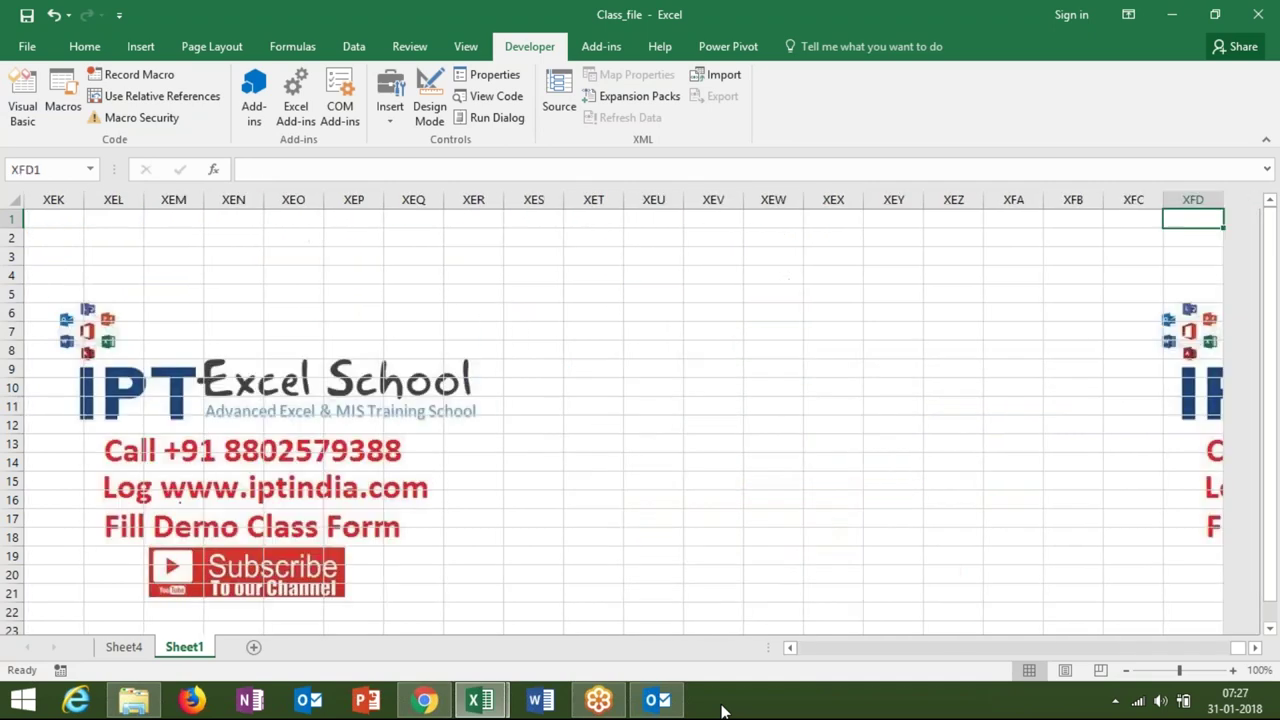
pyautogui.hotkey('alt', 'F11')
# Complete the loop limit as Range("xfd1").End(xlToLeft).Column
pyautogui.write('range("xfd1"')
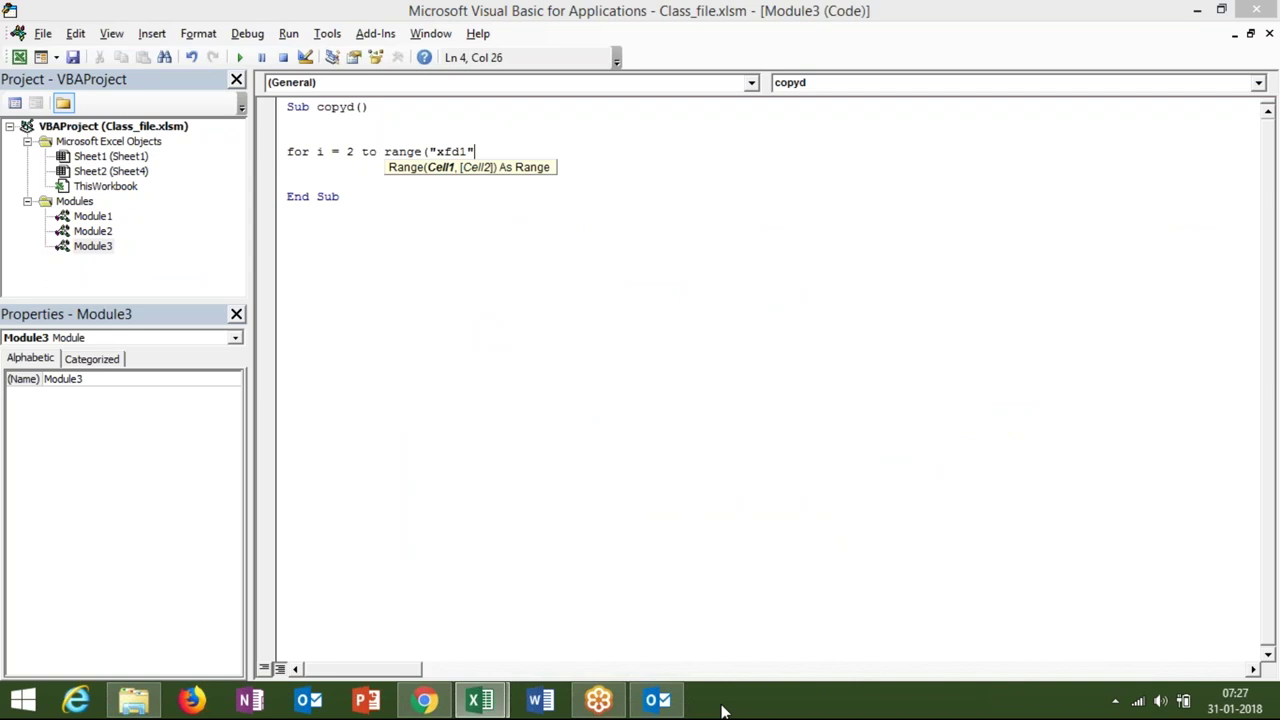
pyautogui.write(').')
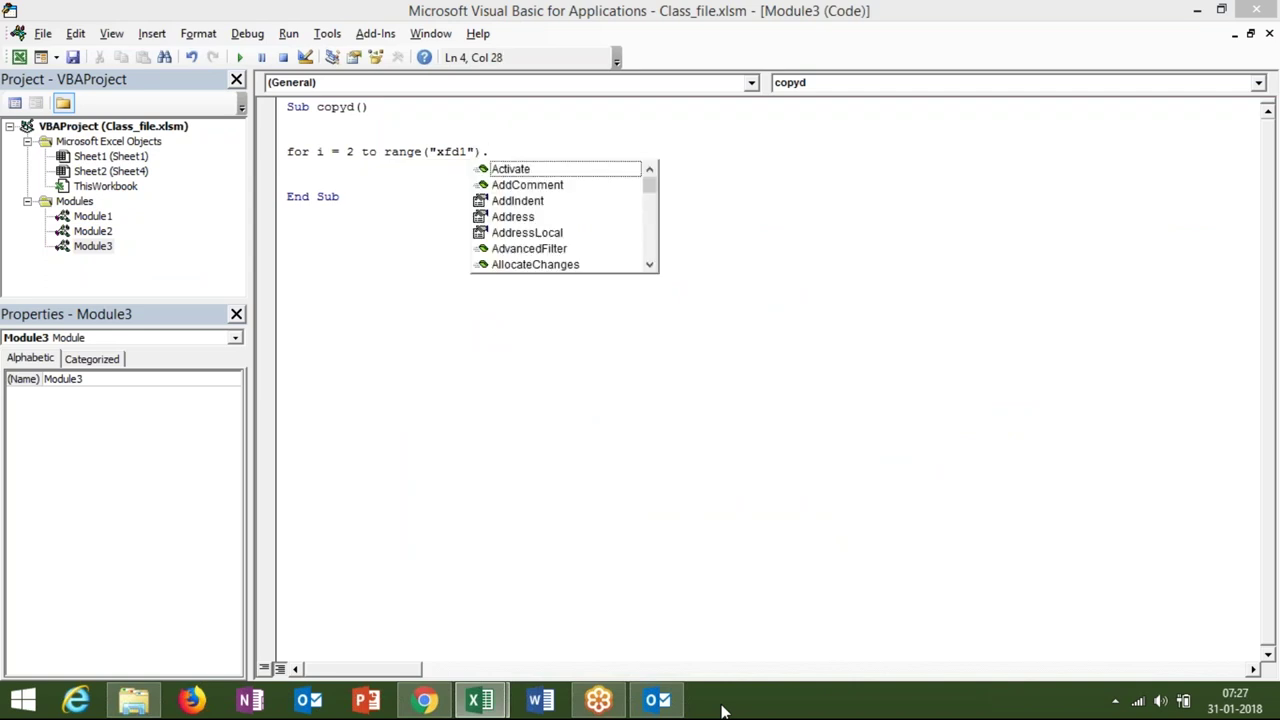
pyautogui.write('en')
pyautogui.press('Tab')
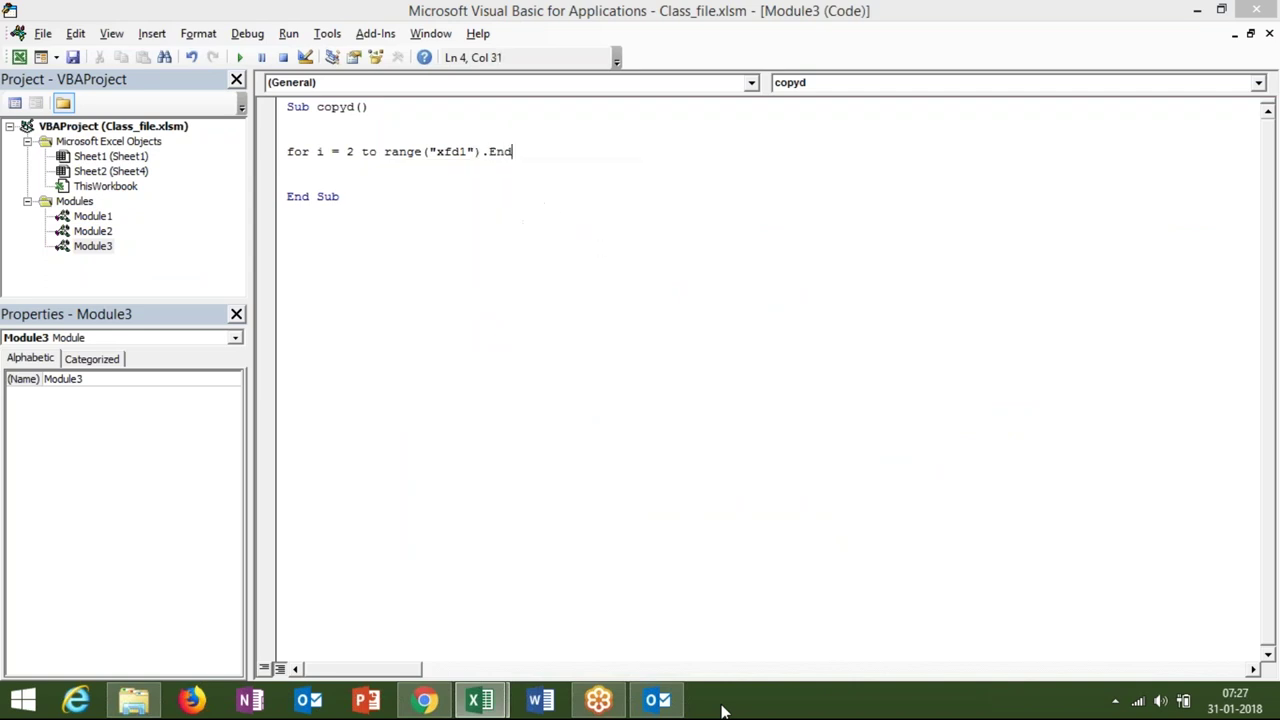
pyautogui.write('(')
pyautogui.press('Down')
pyautogui.press('Tab')
pyautogui.write(').')
pyautogui.write('clo')
pyautogui.press('BackSpace')
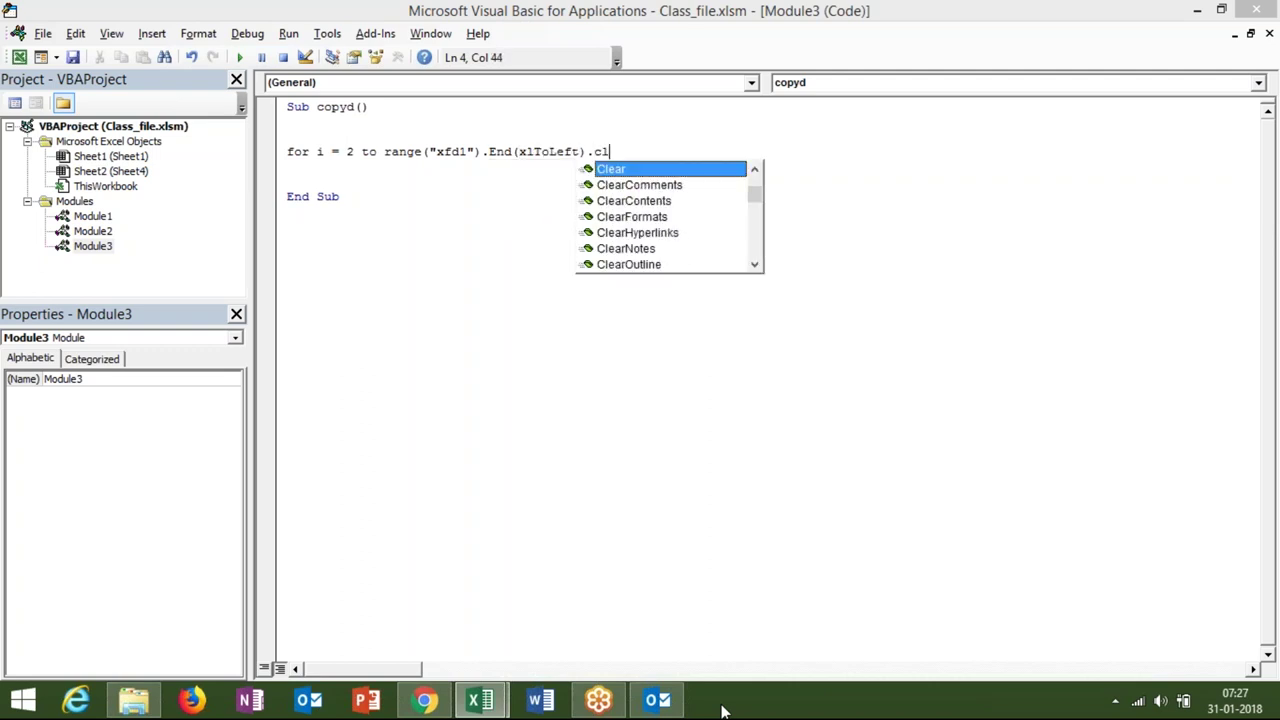
pyautogui.press('BackSpace')
pyautogui.write('olumn')
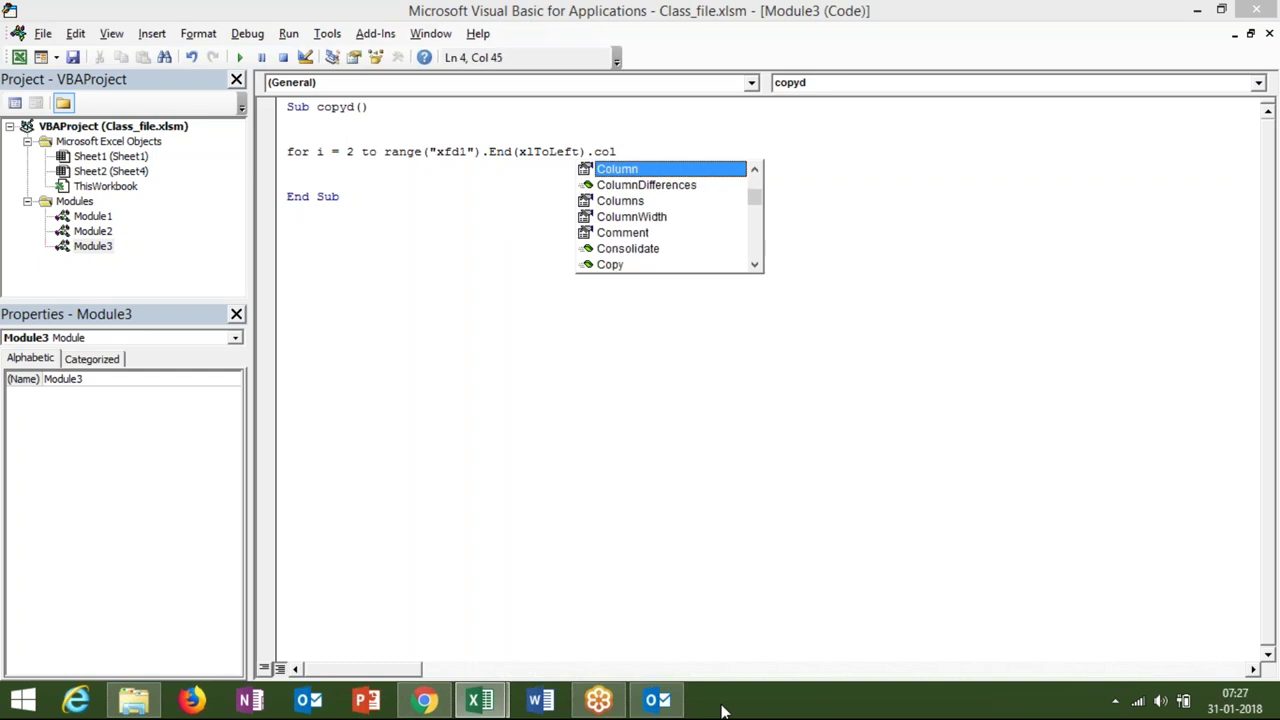
pyautogui.press('Return')
pyautogui.press('Return')
pyautogui.press('Return')
# Close the loop with Next i, leaving an empty line inside it
pyautogui.write('next i')
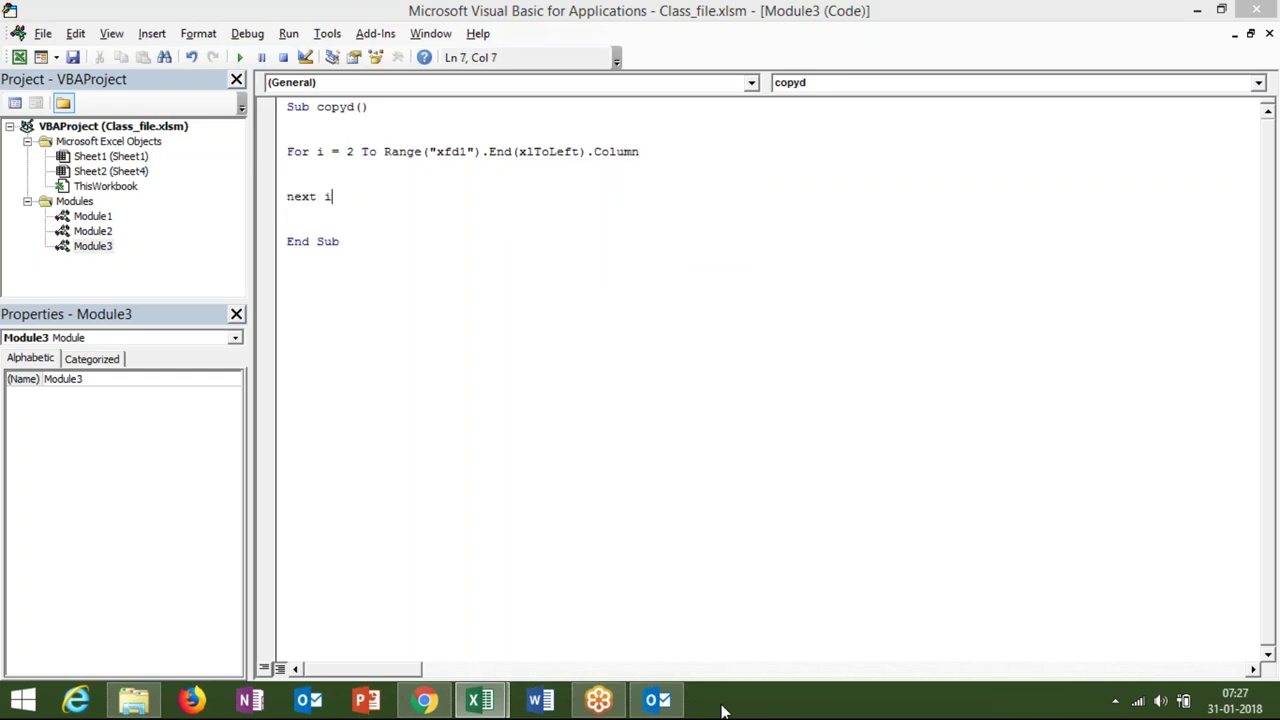
pyautogui.press('Return')
pyautogui.press('Up')
pyautogui.press('Up')
pyautogui.press('Up')
pyautogui.press('Return')
pyautogui.press('Return')
pyautogui.press('Up')
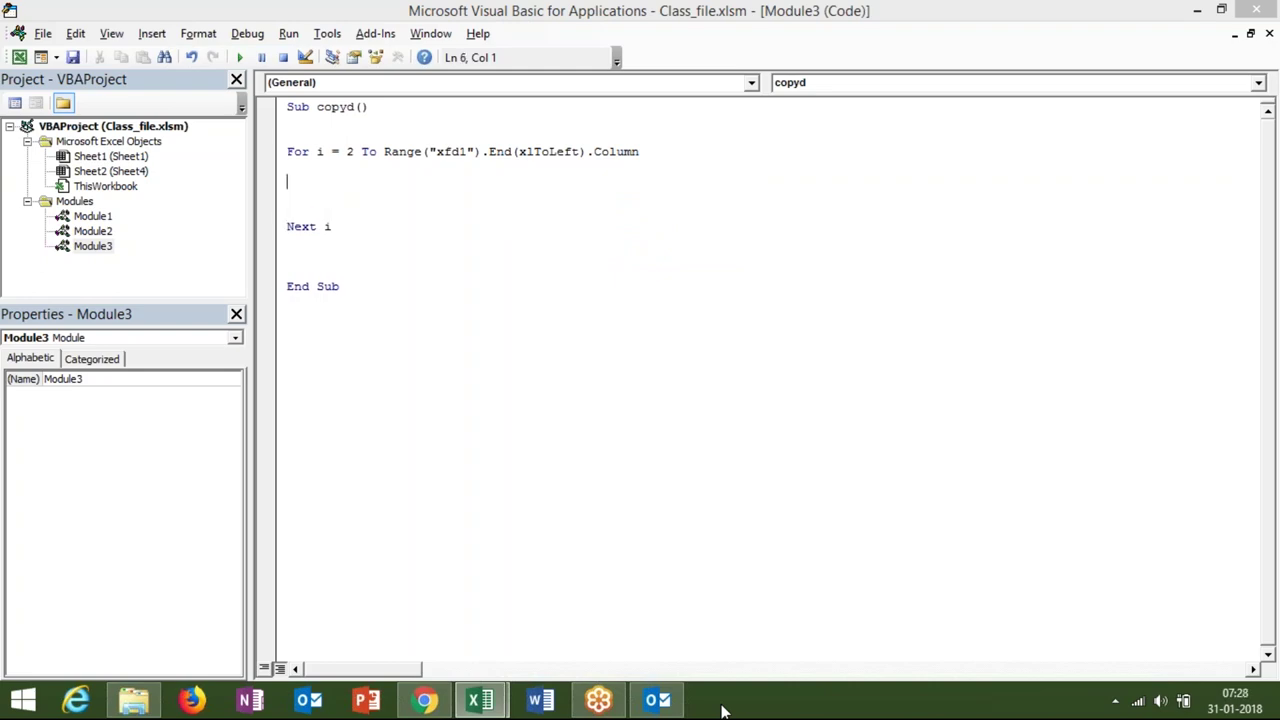
# Add Range("A2:a6").Copy inside the loop after checking the names range
pyautogui.hotkey('alt', 'F11')
pyautogui.press('Left')
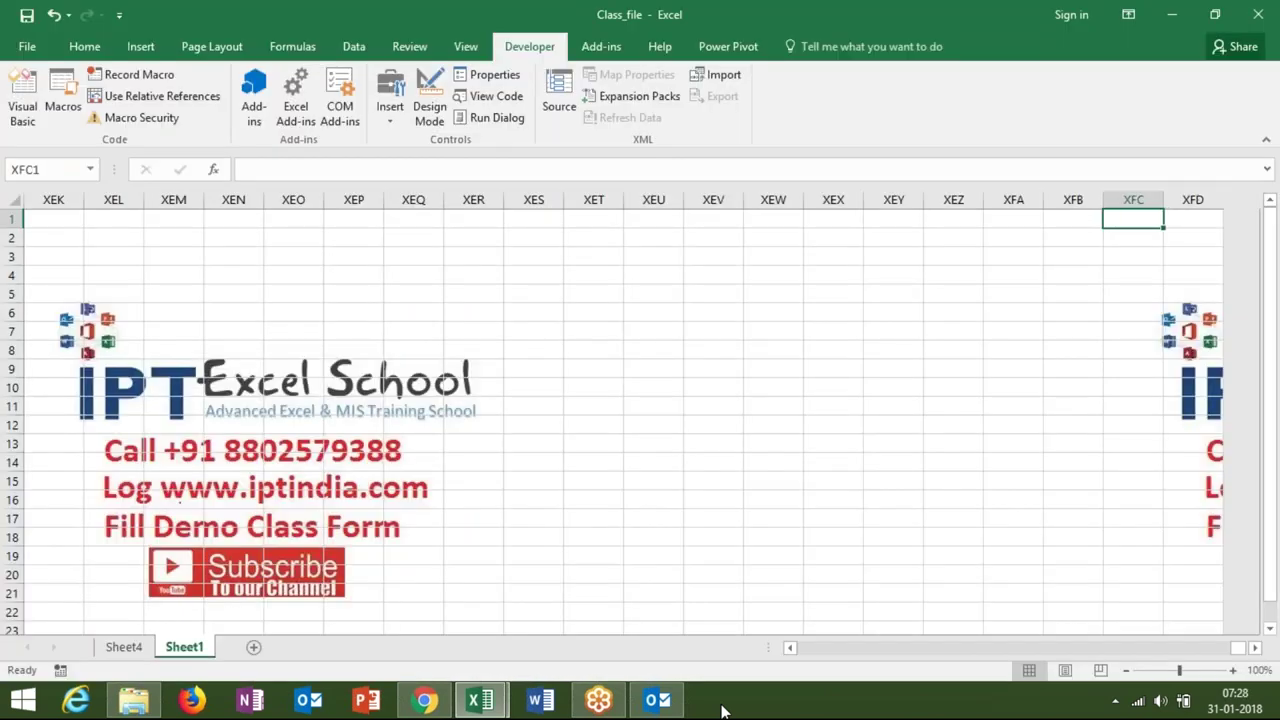
pyautogui.hotkey('ctrl', 'Left')
pyautogui.hotkey('ctrl', 'Left')
pyautogui.hotkey('ctrl', 'Left')
pyautogui.press('Down')
pyautogui.hotkey('ctrl', 'shift', 'Down')
pyautogui.hotkey('alt', 'F11')
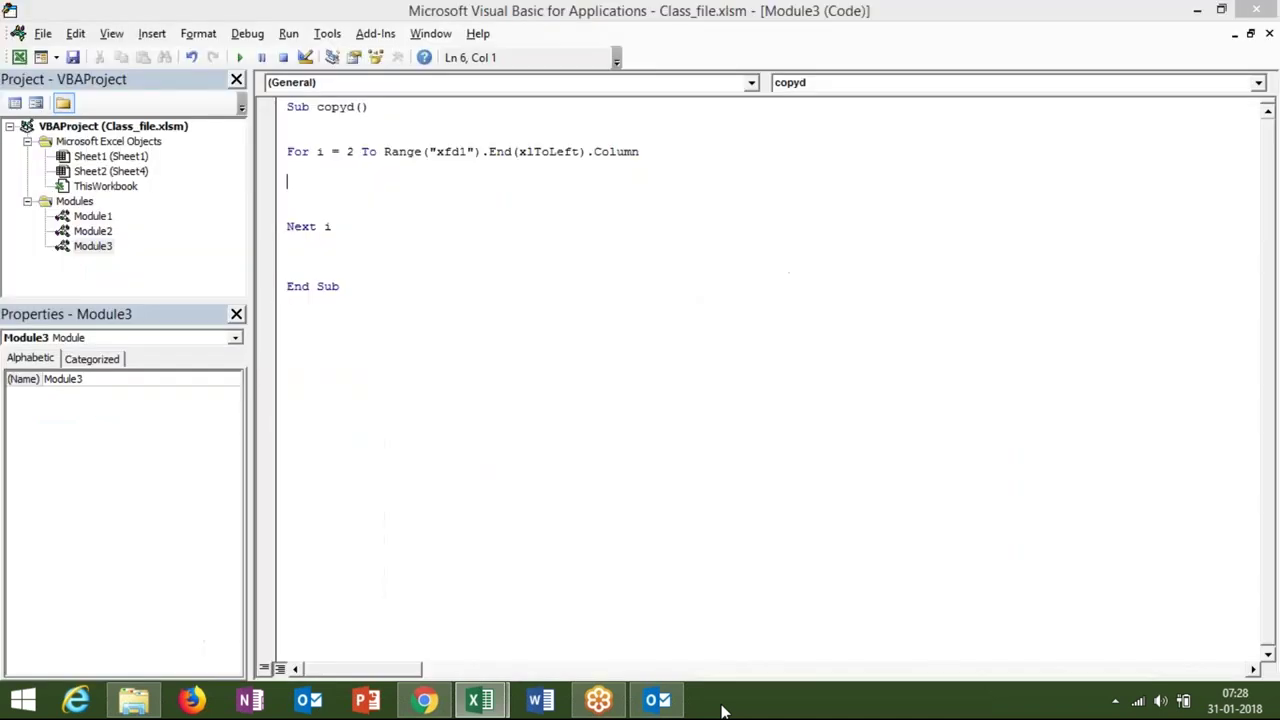
pyautogui.write('range')
pyautogui.write('("A2:')
pyautogui.hotkey('alt', 'F11')
pyautogui.press('Down')
pyautogui.press('Down')
pyautogui.press('Down')
pyautogui.press('Down')
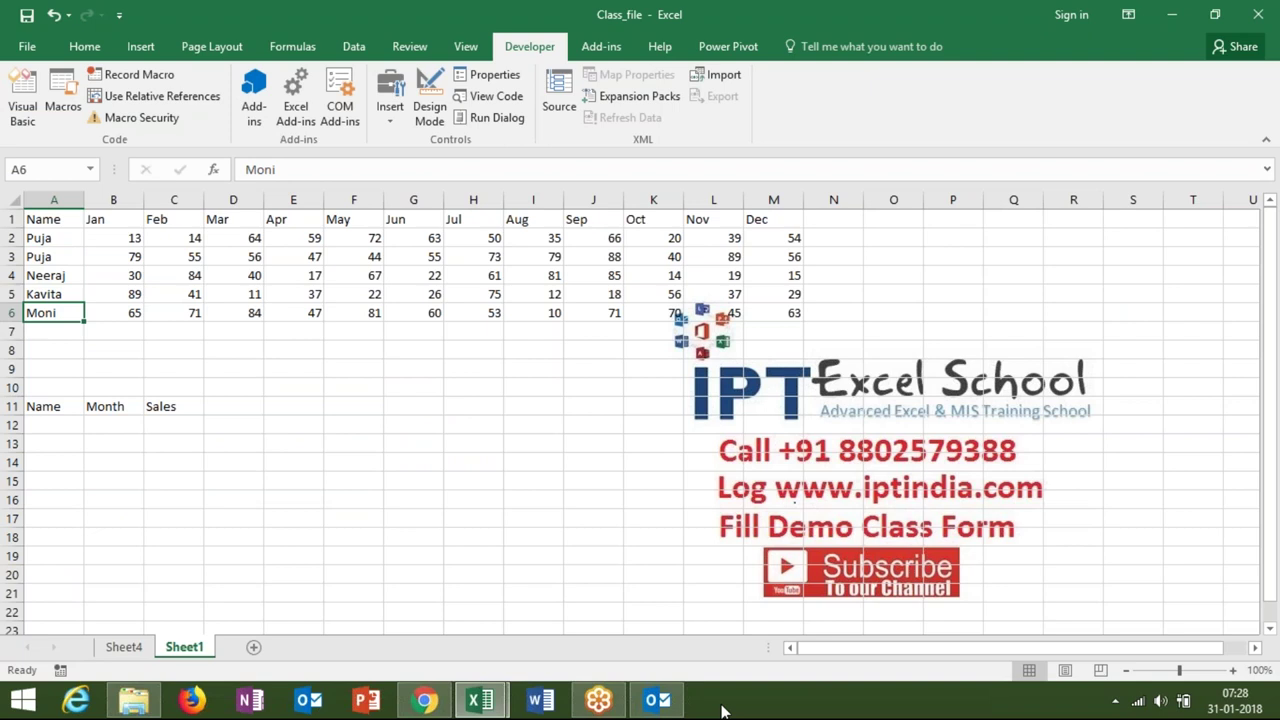
pyautogui.hotkey('alt', 'F11')
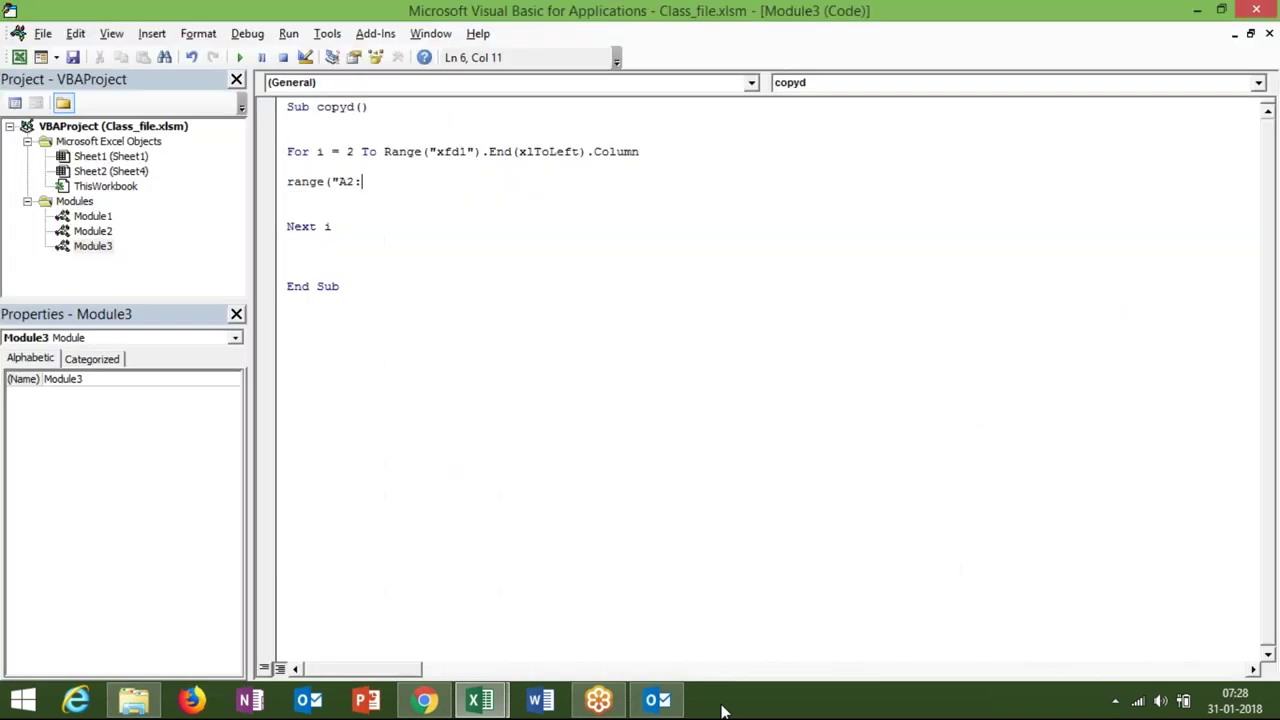
pyautogui.write('a6")')
pyautogui.write('.')
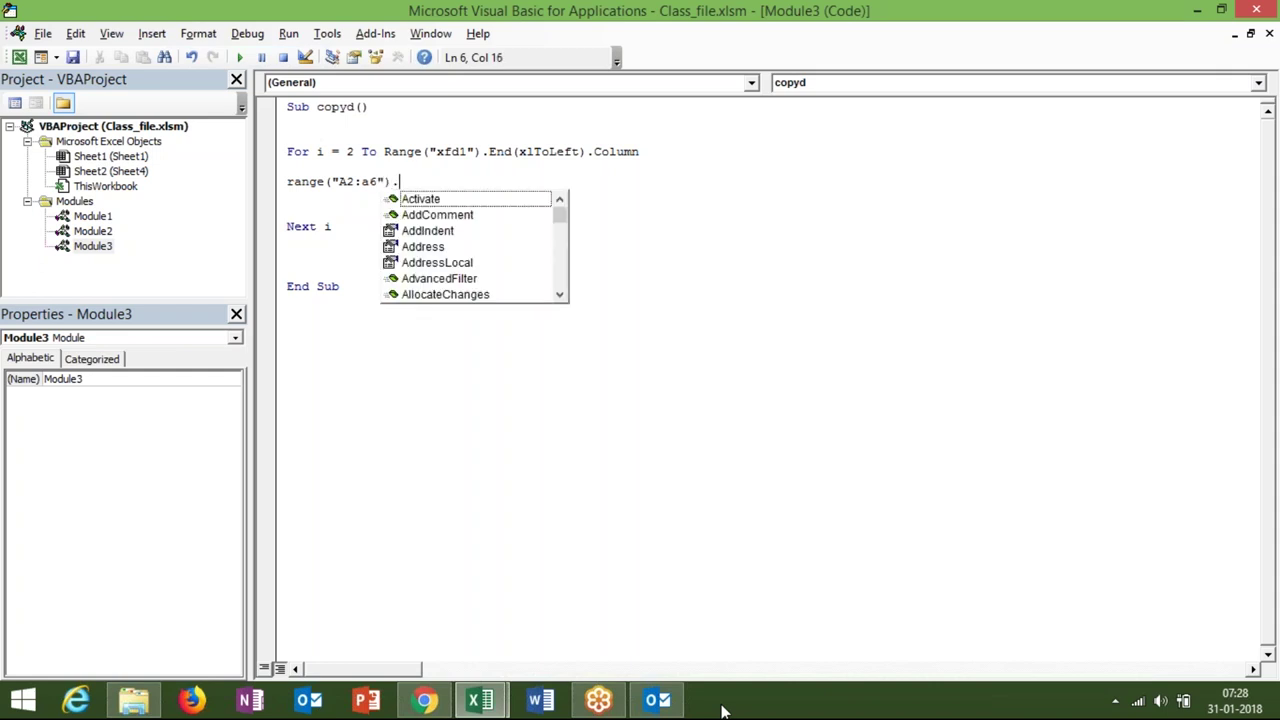
pyautogui.write('copy')
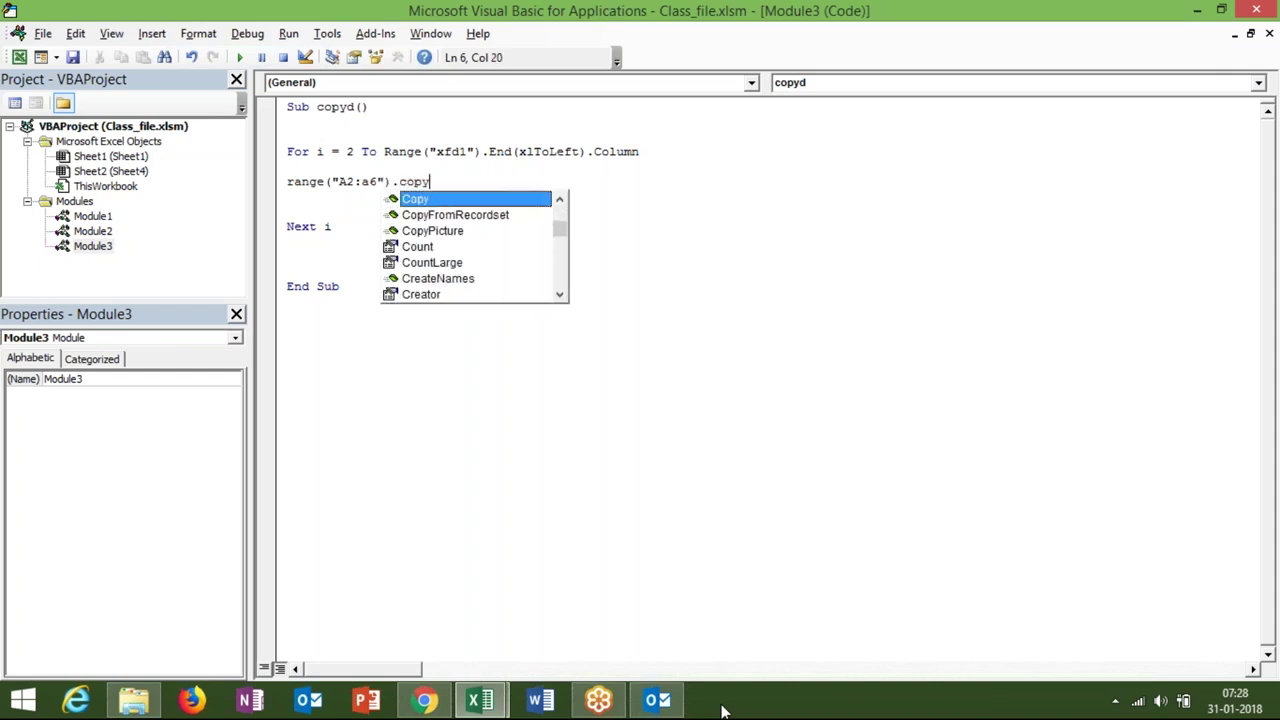
pyautogui.press('Return')
pyautogui.press('Return')
# Start the paste line with Range("A65000").End(xlUp)
pyautogui.hotkey('alt', 'F11')
pyautogui.press('Down')
pyautogui.press('Down')
pyautogui.press('Down')
pyautogui.press('Down')
pyautogui.hotkey('alt', 'F11')
pyautogui.write('range("A1')
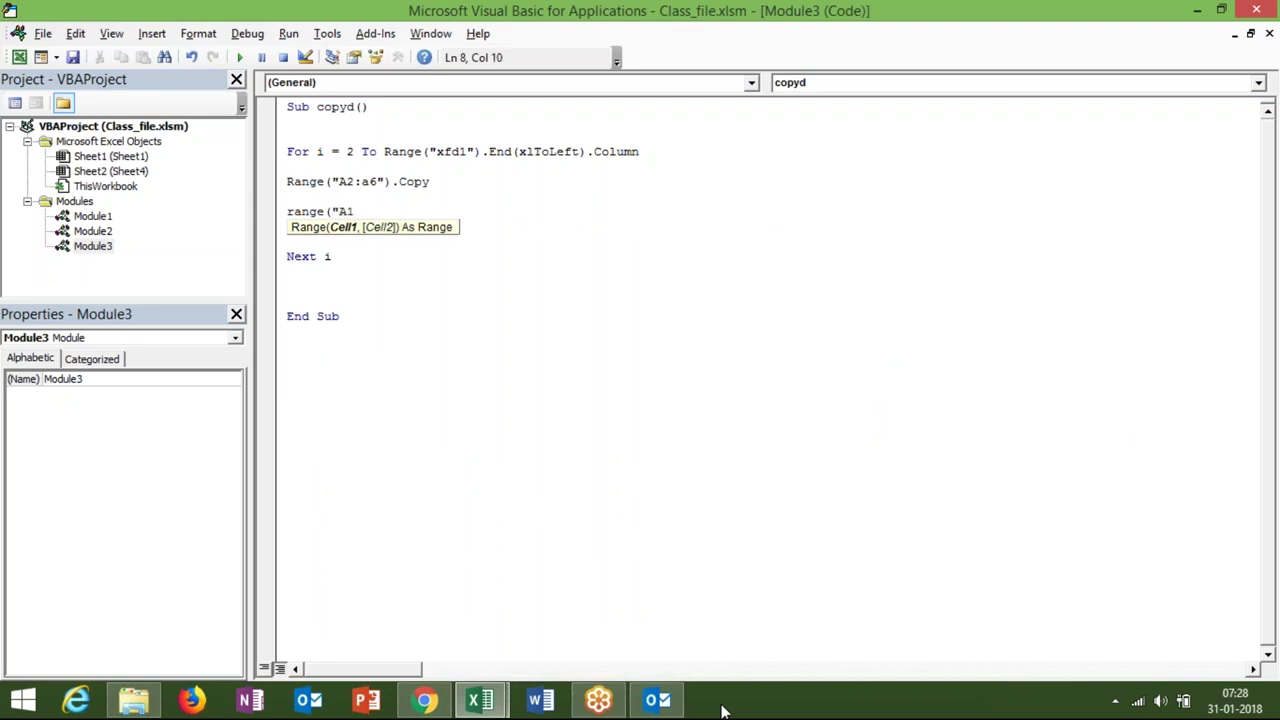
pyautogui.press('BackSpace')
pyautogui.write('65000"')
pyautogui.write(').en')
pyautogui.press('Tab')
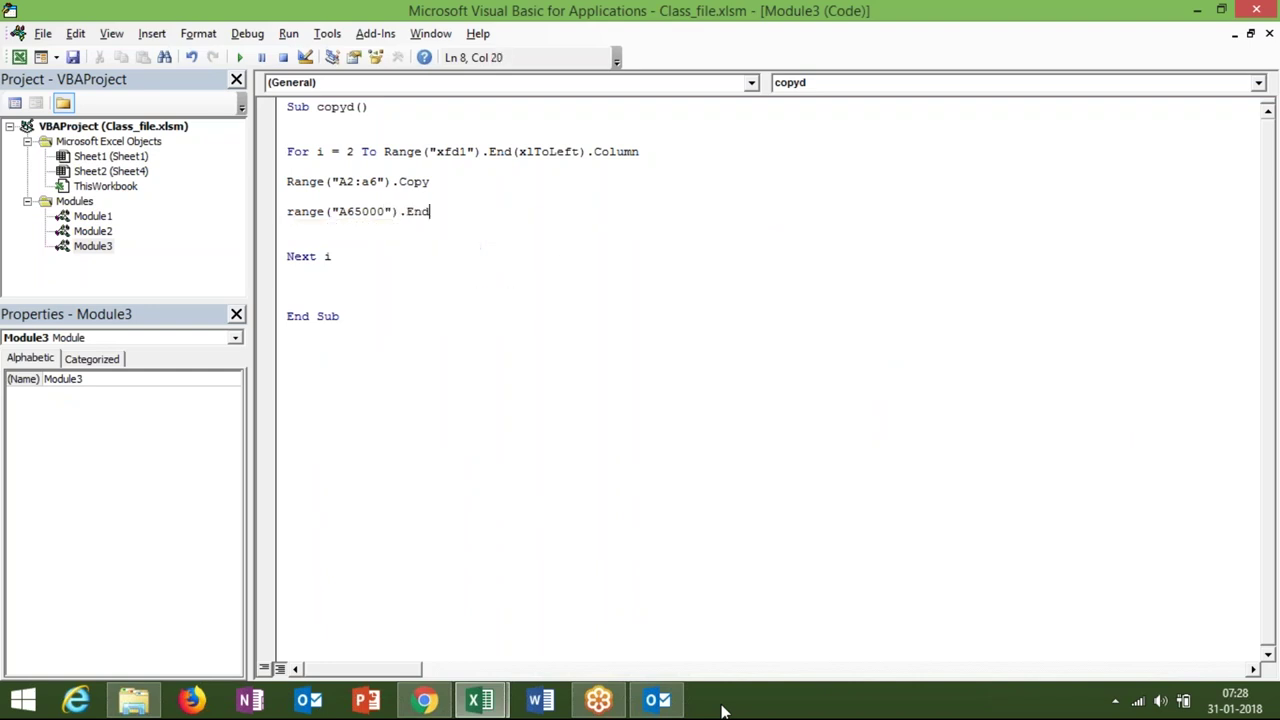
pyautogui.write('(xlu')
pyautogui.press('Tab')
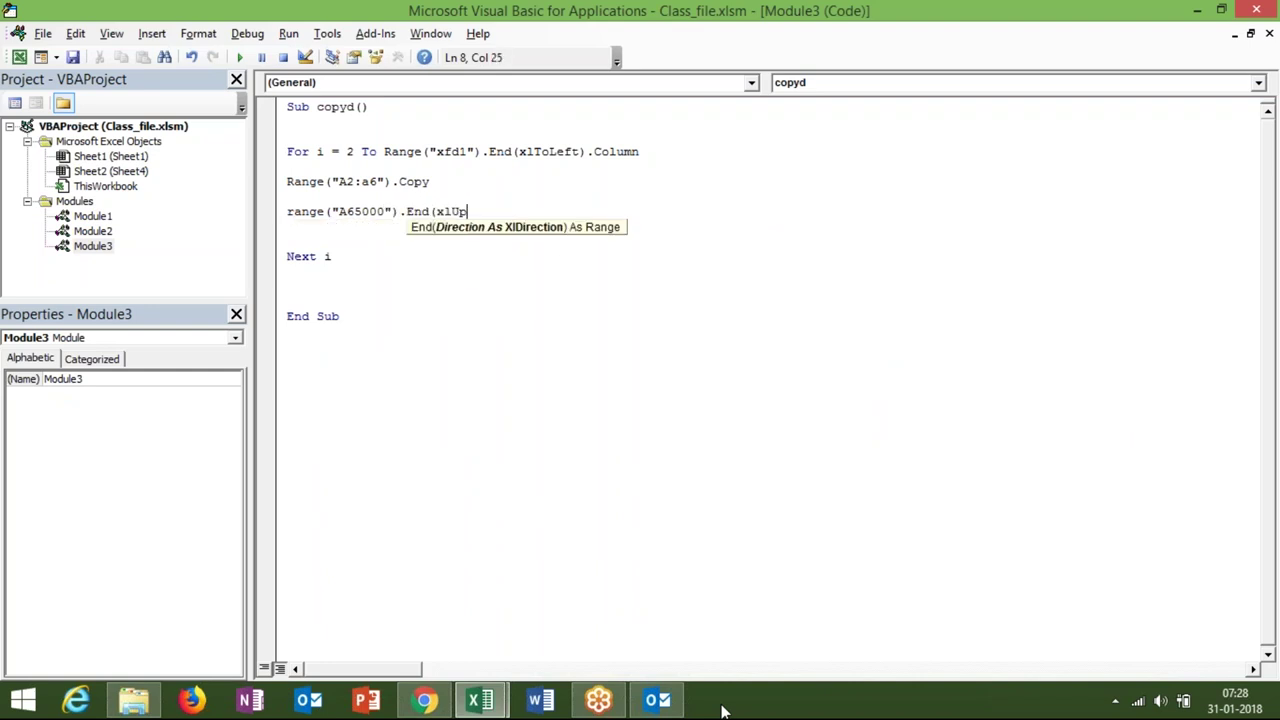
# Finish the paste line with .Offset(1, 0).PasteSpecial
pyautogui.write(').o')
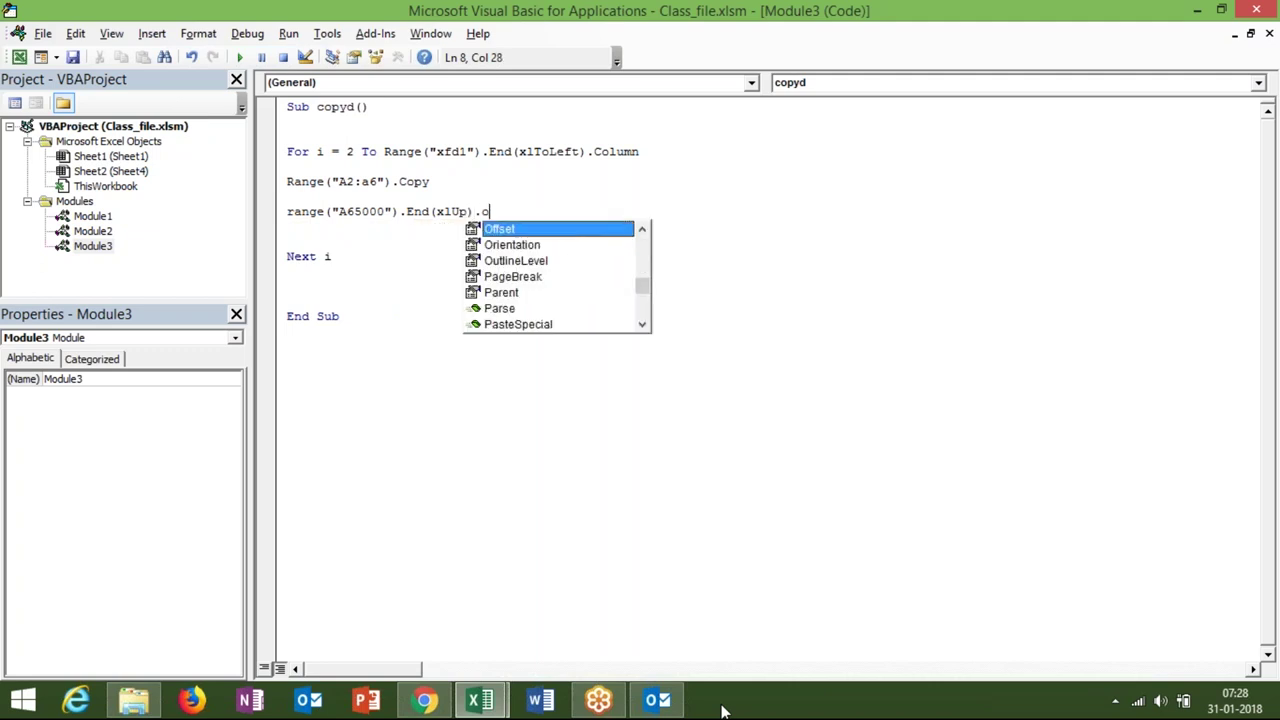
pyautogui.press('Tab')
pyautogui.write('(1,0).v')
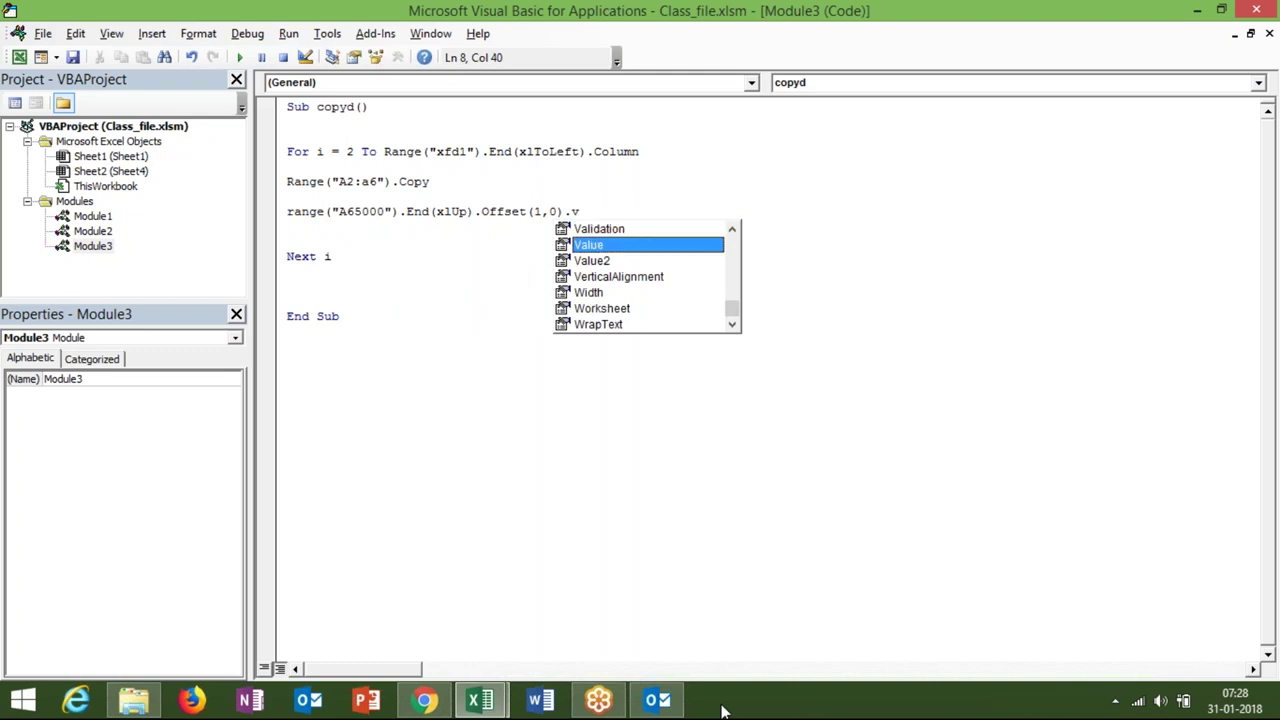
pyautogui.press('Down')
pyautogui.write('p')
pyautogui.press('BackSpace')
pyautogui.press('BackSpace')
pyautogui.write('p')
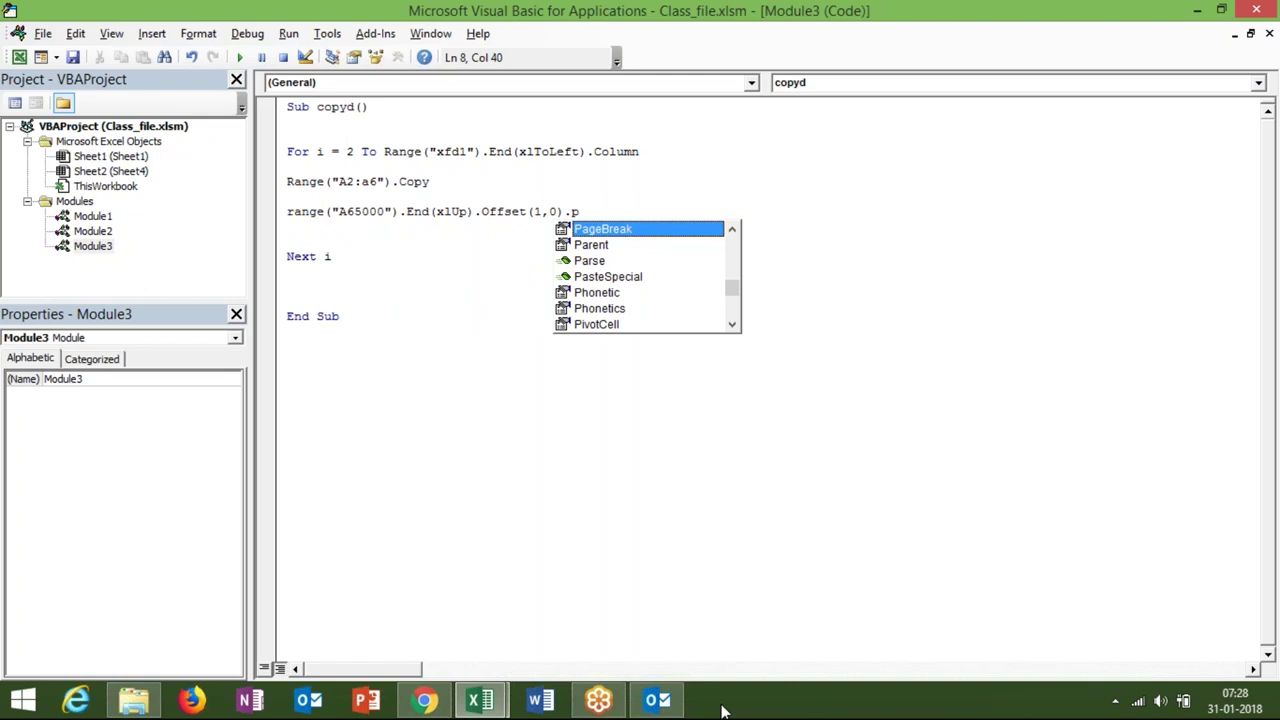
pyautogui.press('Down')
pyautogui.press('Down')
pyautogui.press('Down')
pyautogui.press('Return')
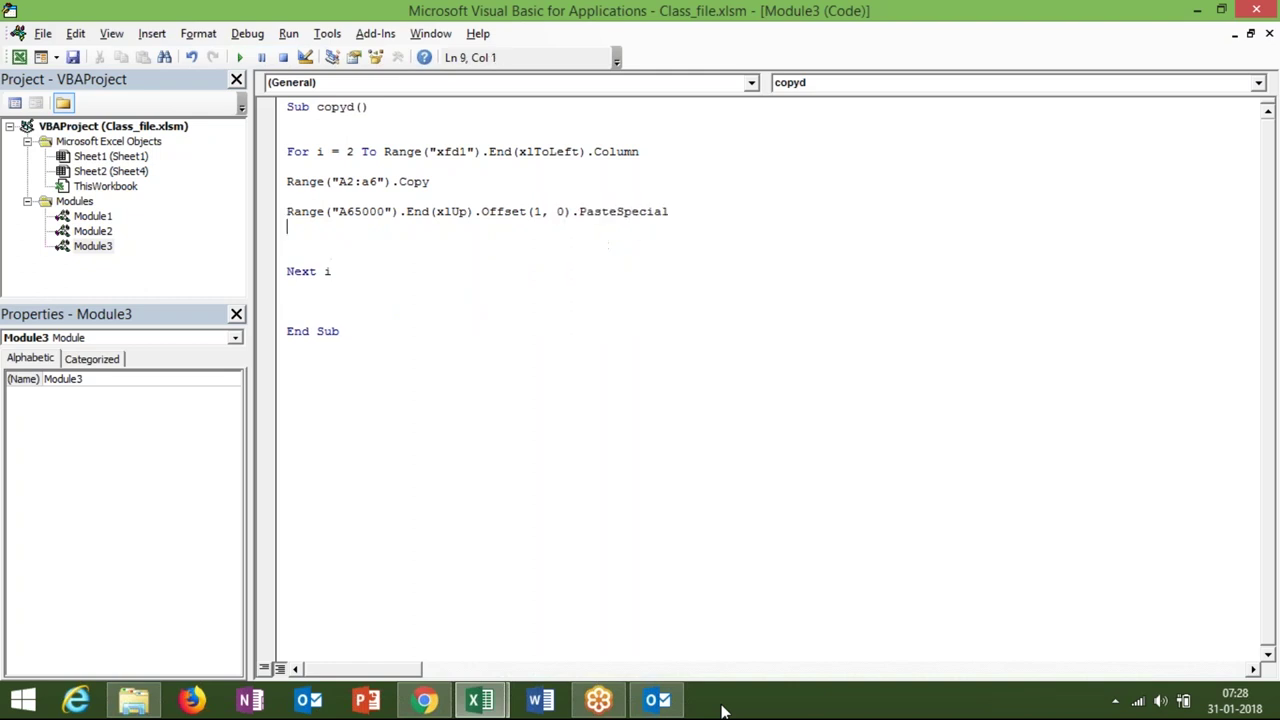
pyautogui.hotkey('alt', 'F11')
# Copy the names from A2:A6 and paste them into A12:A16 under the Name heading
pyautogui.hotkey('ctrl', 'Home')
pyautogui.press('Down')
pyautogui.hotkey('ctrl', 'shift', 'Down')
pyautogui.hotkey('ctrl', 'q')
pyautogui.press('Escape')
pyautogui.hotkey('ctrl', 'c')
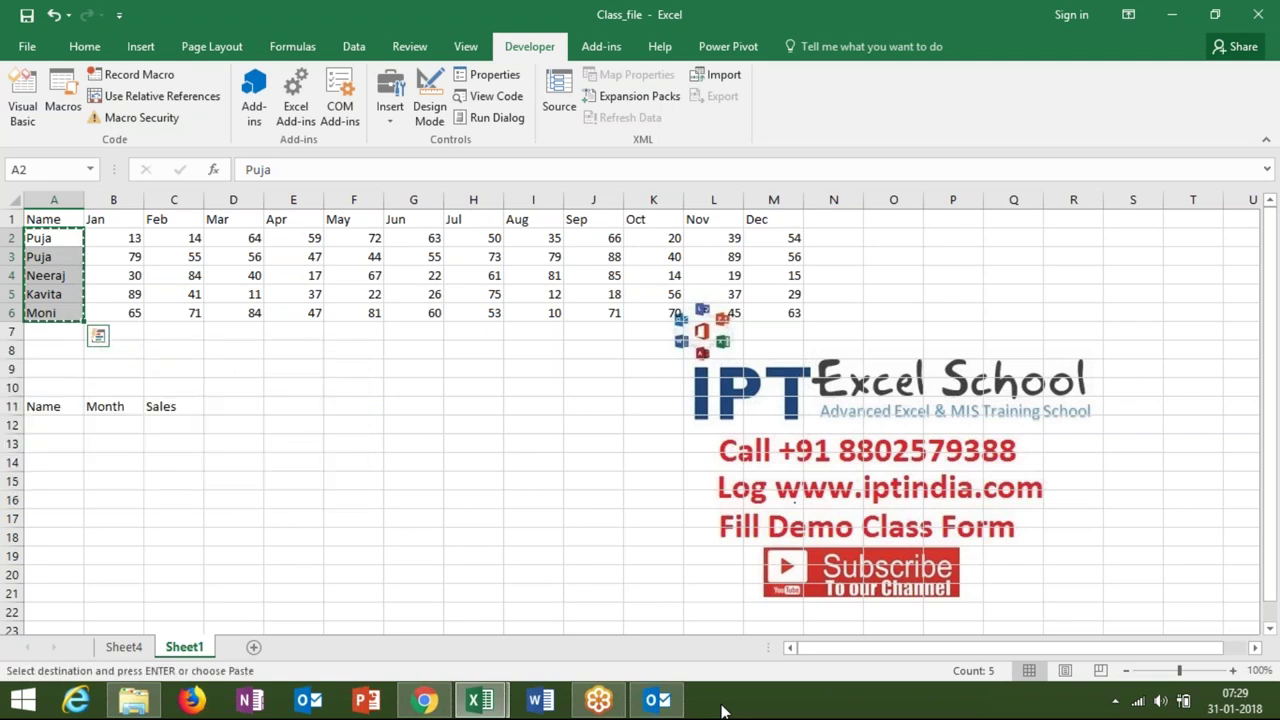
pyautogui.press('Down')
pyautogui.hotkey('ctrl', 'Down')
pyautogui.hotkey('ctrl', 'Down')
pyautogui.press('Down')
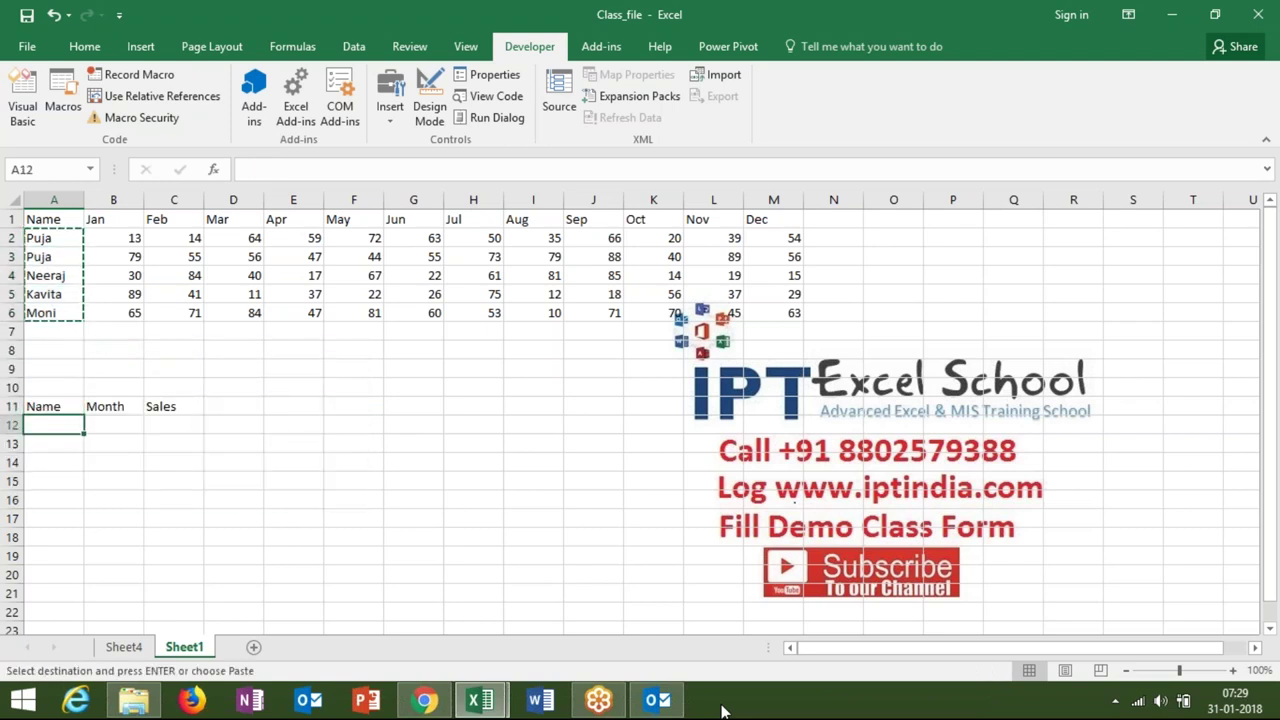
pyautogui.hotkey('ctrl', 'v')
pyautogui.press('Escape')
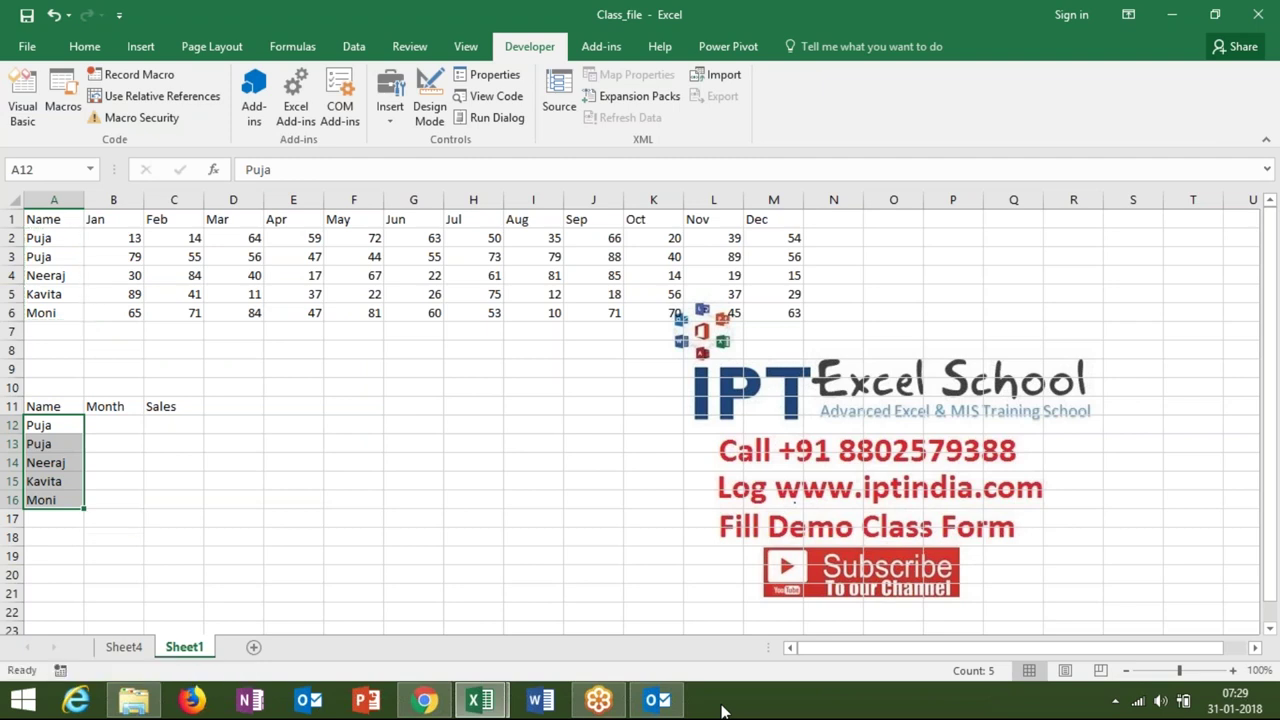
# Select the empty Month cells B12:B16 beside the pasted names
pyautogui.press('Down')
pyautogui.press('Down')
pyautogui.press('Down')
pyautogui.press('Down')
pyautogui.press('Down')
pyautogui.press('Down')
pyautogui.press('Down')
pyautogui.press('Down')
pyautogui.press('Up')
pyautogui.press('Up')
pyautogui.press('Up')
pyautogui.press('Down')
pyautogui.press('Down')
pyautogui.press('Down')
pyautogui.press('Down')
pyautogui.press('Down')
pyautogui.press('Down')
pyautogui.press('Up')
pyautogui.press('Up')
pyautogui.press('Up')
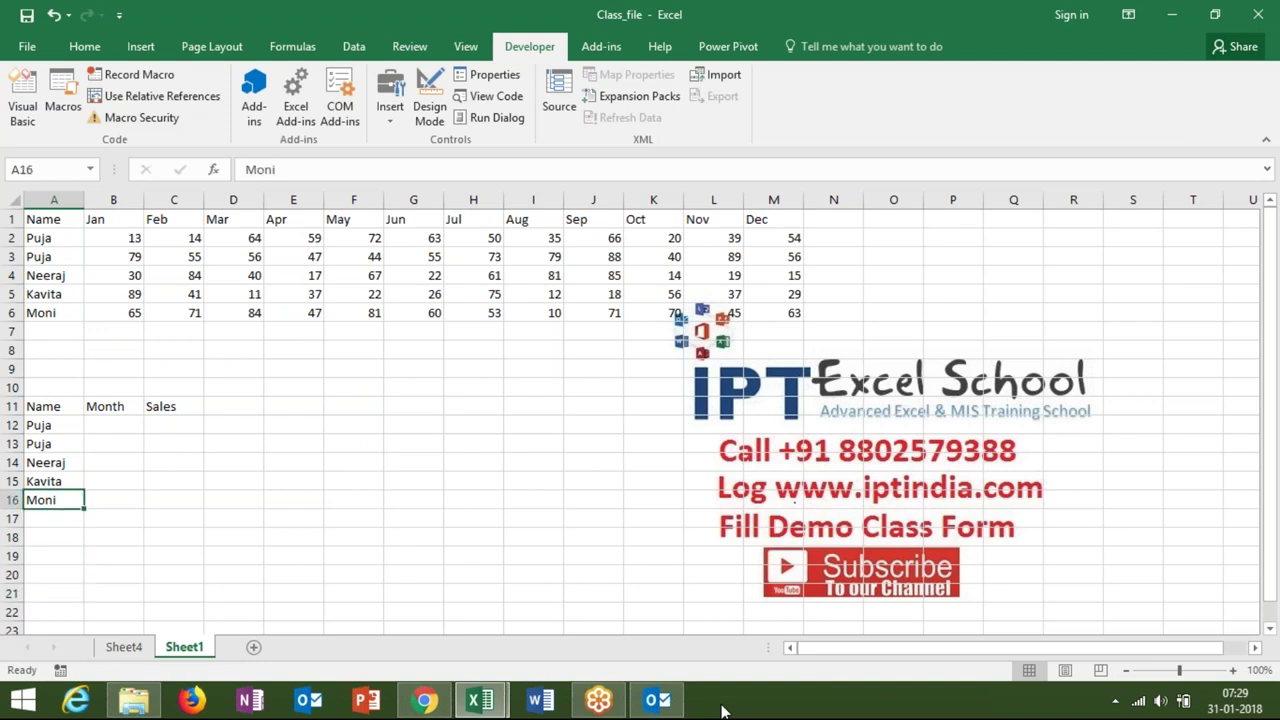
pyautogui.press('Right')
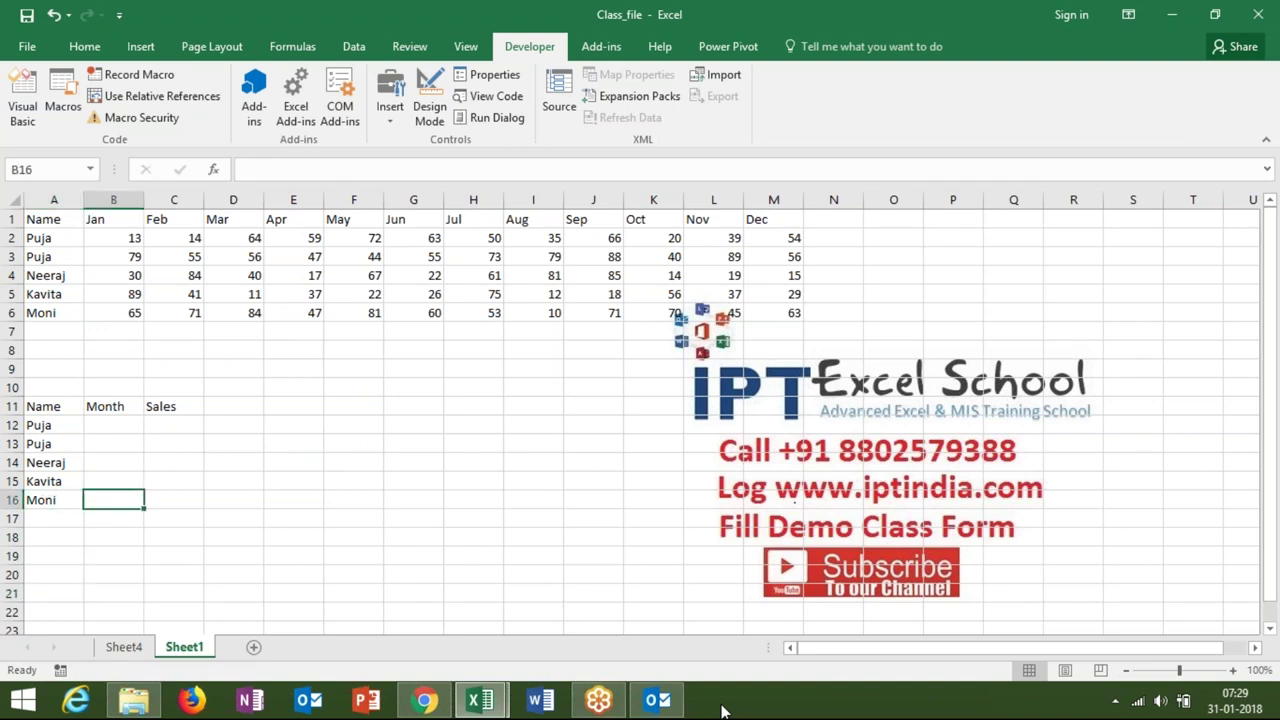
pyautogui.hotkey('ctrl', 'shift', 'Up')
pyautogui.hotkey('shift', 'Down')
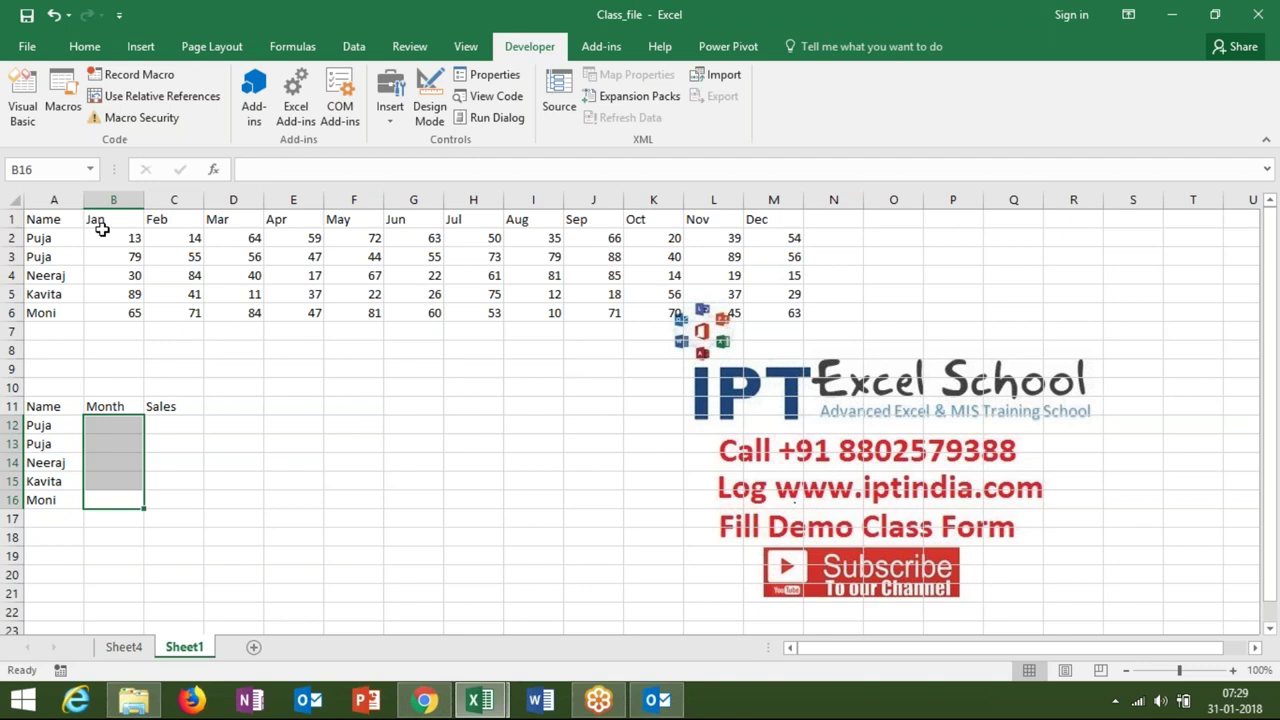
# Below the PasteSpecial line in the copyd loop, write Range("A65000").End(xlUp)
pyautogui.hotkey('alt', 'F11')
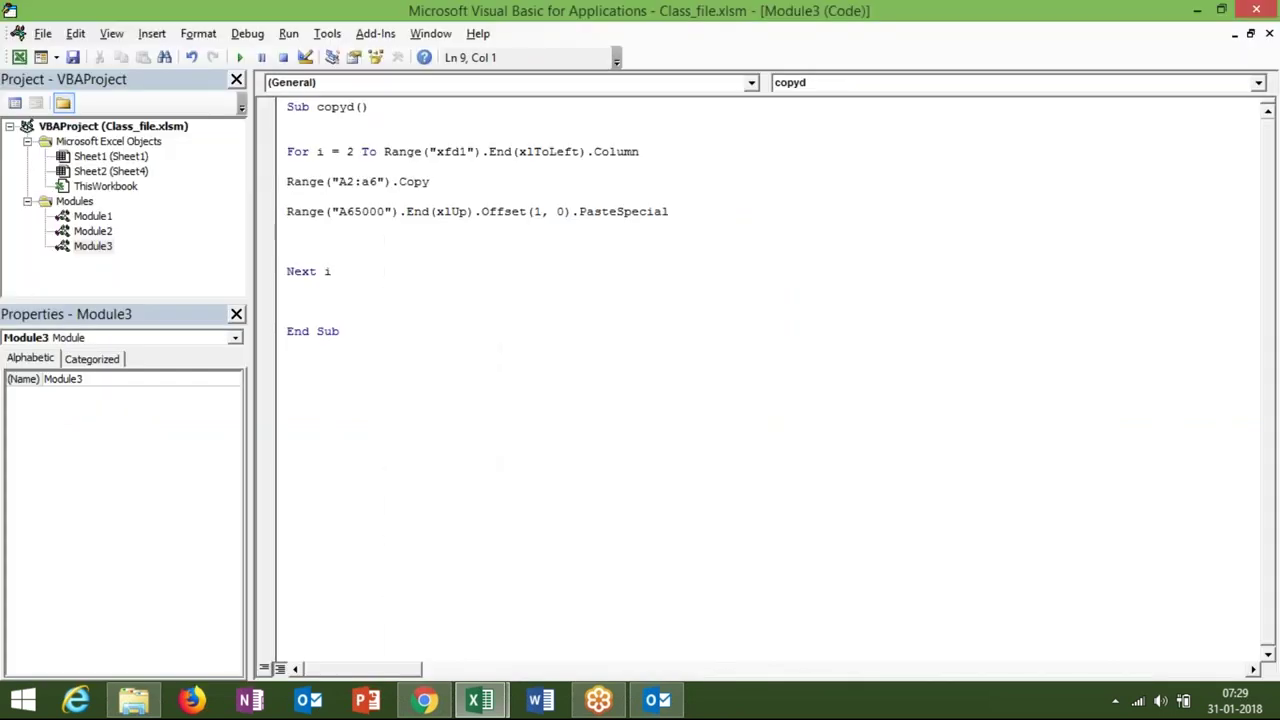
pyautogui.write('range')
pyautogui.write('(A96')
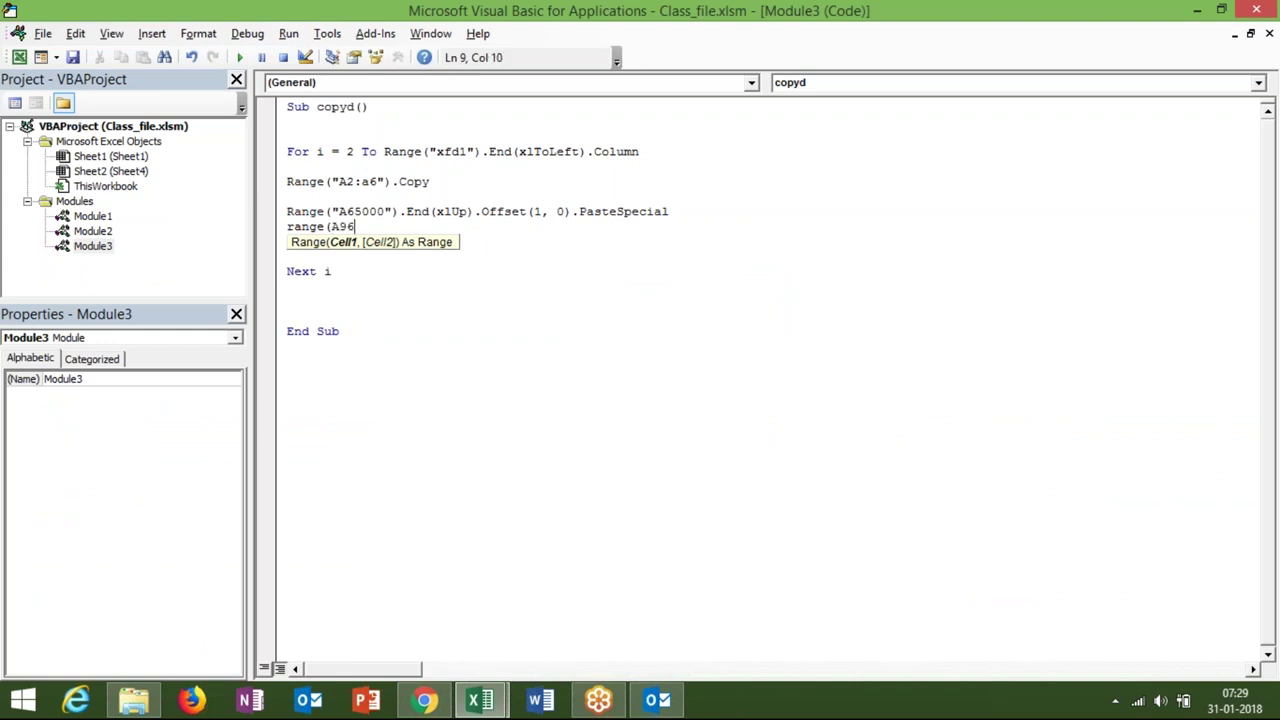
pyautogui.press('BackSpace')
pyautogui.press('BackSpace')
pyautogui.write('65000"')
pyautogui.press('Menu')
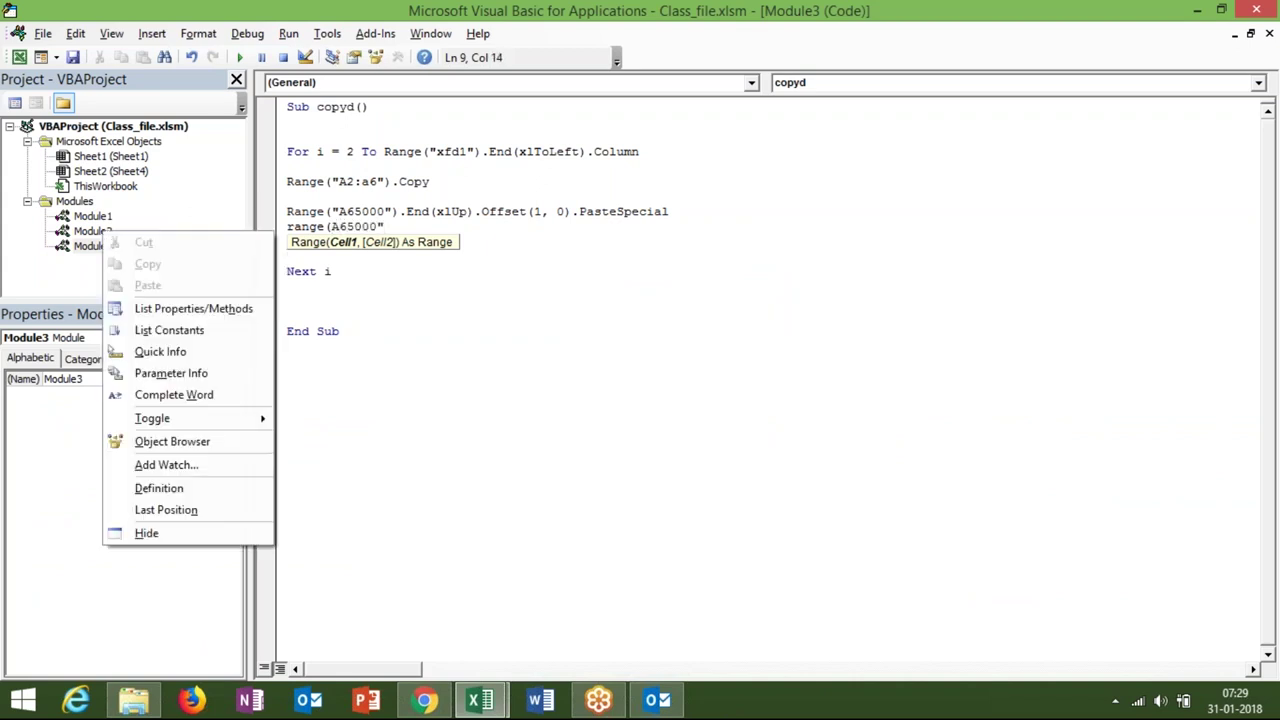
pyautogui.press('Escape')
pyautogui.write(')')
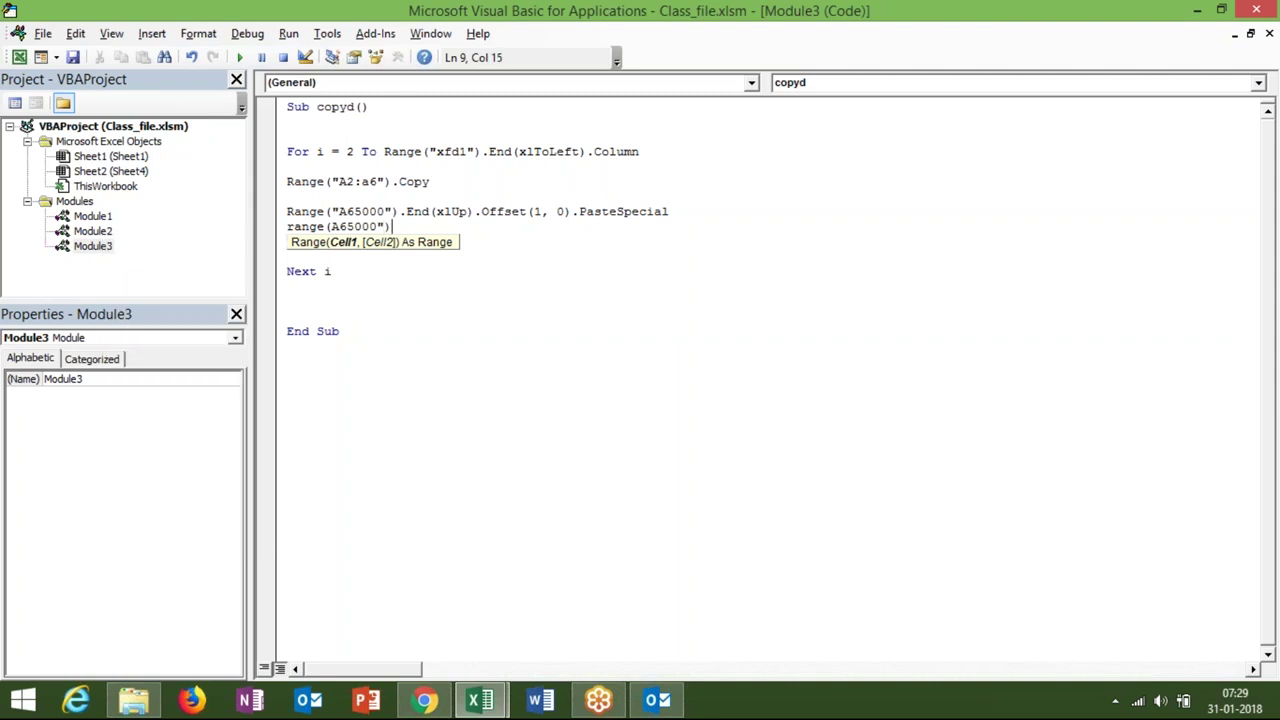
pyautogui.write('.end')
pyautogui.press('Left')
pyautogui.press('Left')
pyautogui.press('Left')
pyautogui.press('Left')
pyautogui.press('Left')
pyautogui.press('Left')
pyautogui.write('"')
pyautogui.press('Right')
pyautogui.press('Right')
pyautogui.press('Right')
pyautogui.press('Right')
pyautogui.press('Right')
pyautogui.press('Right')
pyautogui.press('Right')
pyautogui.write('(')
pyautogui.press('Down')
pyautogui.press('Down')
pyautogui.press('Down')
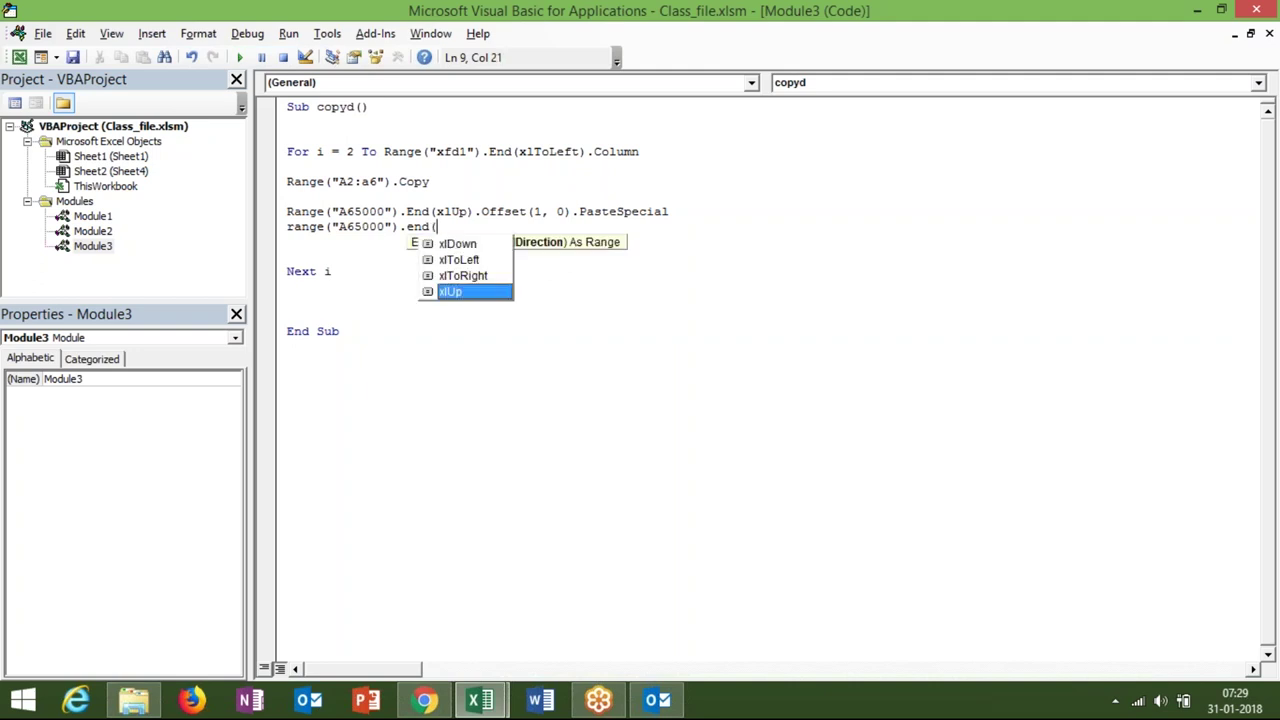
pyautogui.press('Tab')
# Finish the line with .Offset(0, 1).Select and insert a blank line above it
pyautogui.write(')')
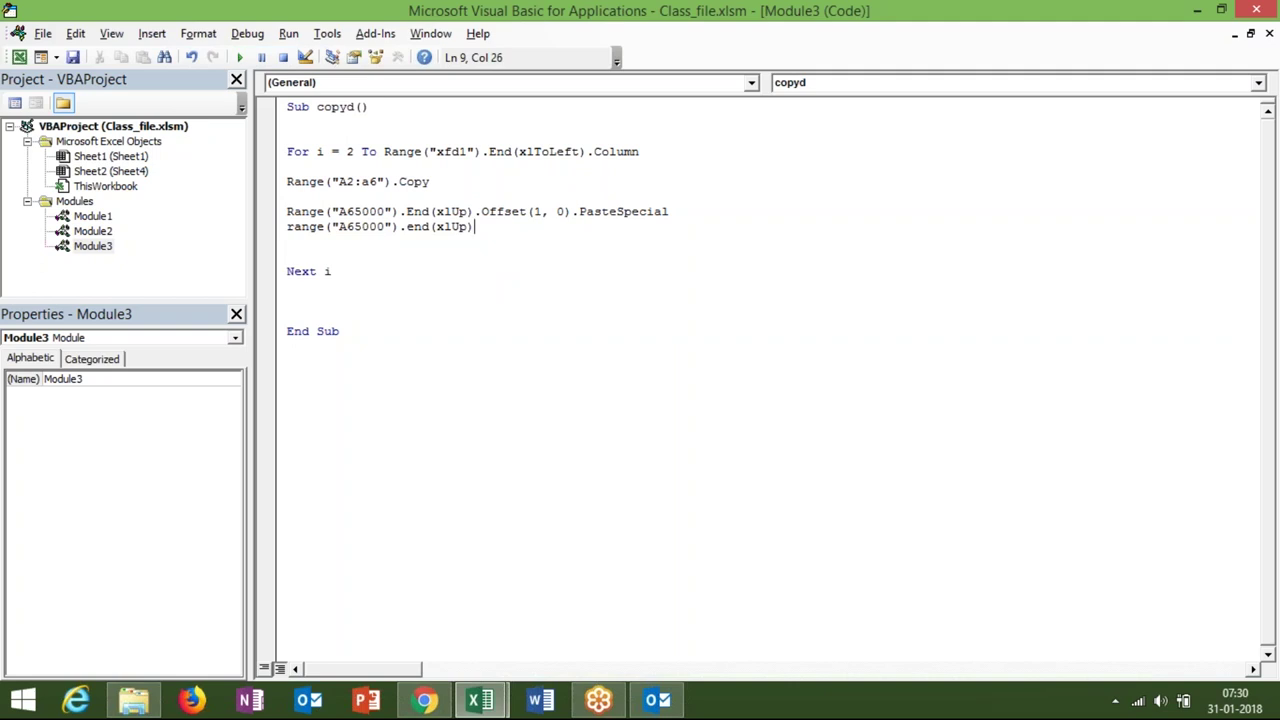
pyautogui.write('.iof')
pyautogui.press('BackSpace')
pyautogui.press('BackSpace')
pyautogui.press('BackSpace')
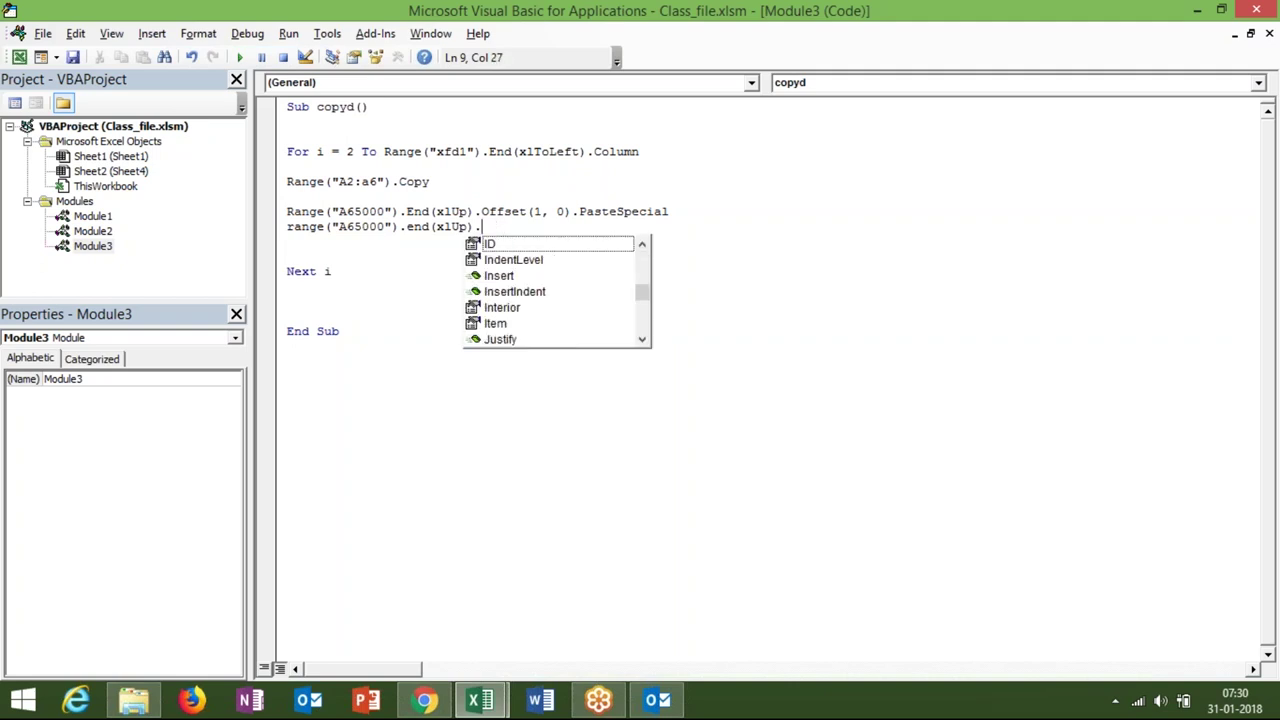
pyautogui.write('of')
pyautogui.press('Tab')
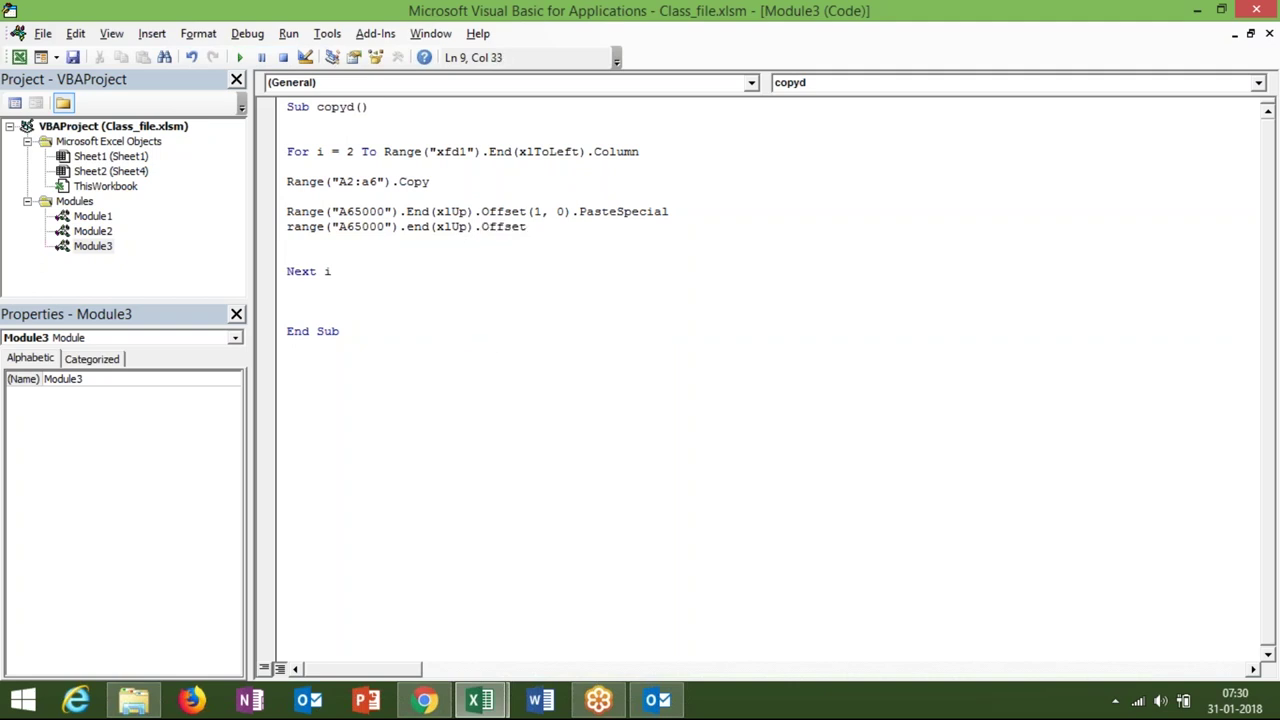
pyautogui.write('(0,1')
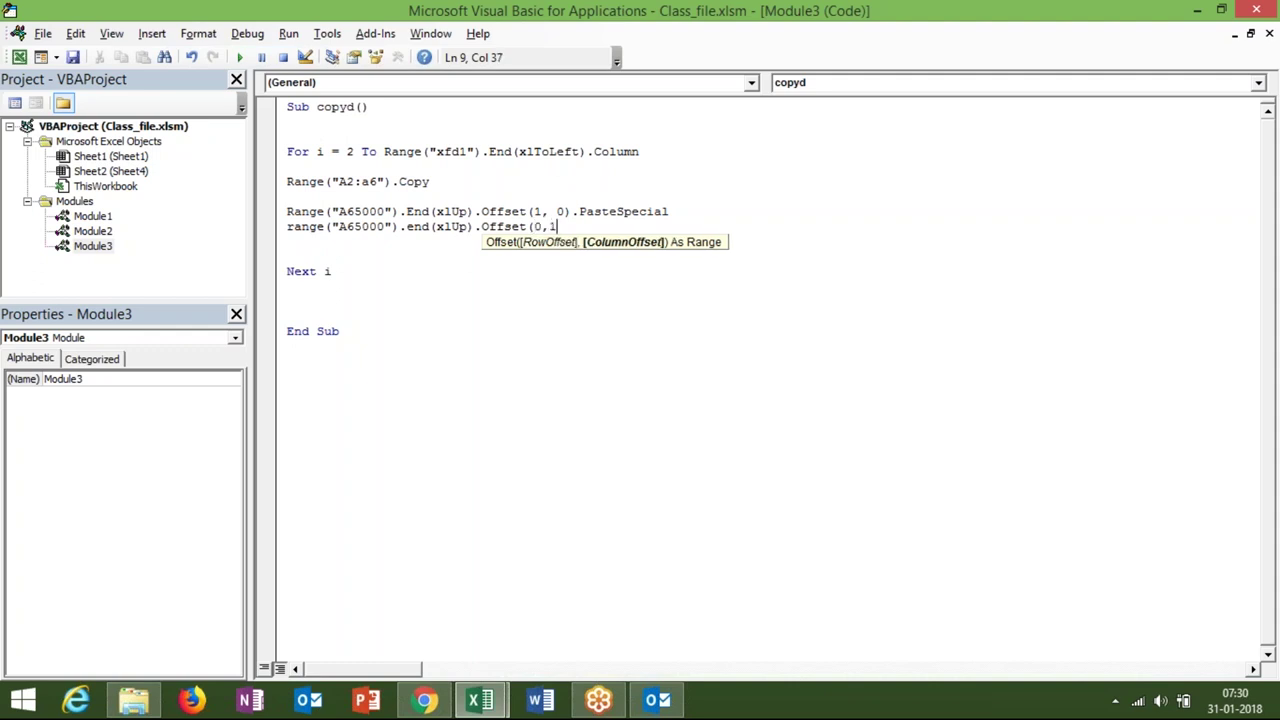
pyautogui.write(').se')
pyautogui.press('Tab')
pyautogui.press('Return')
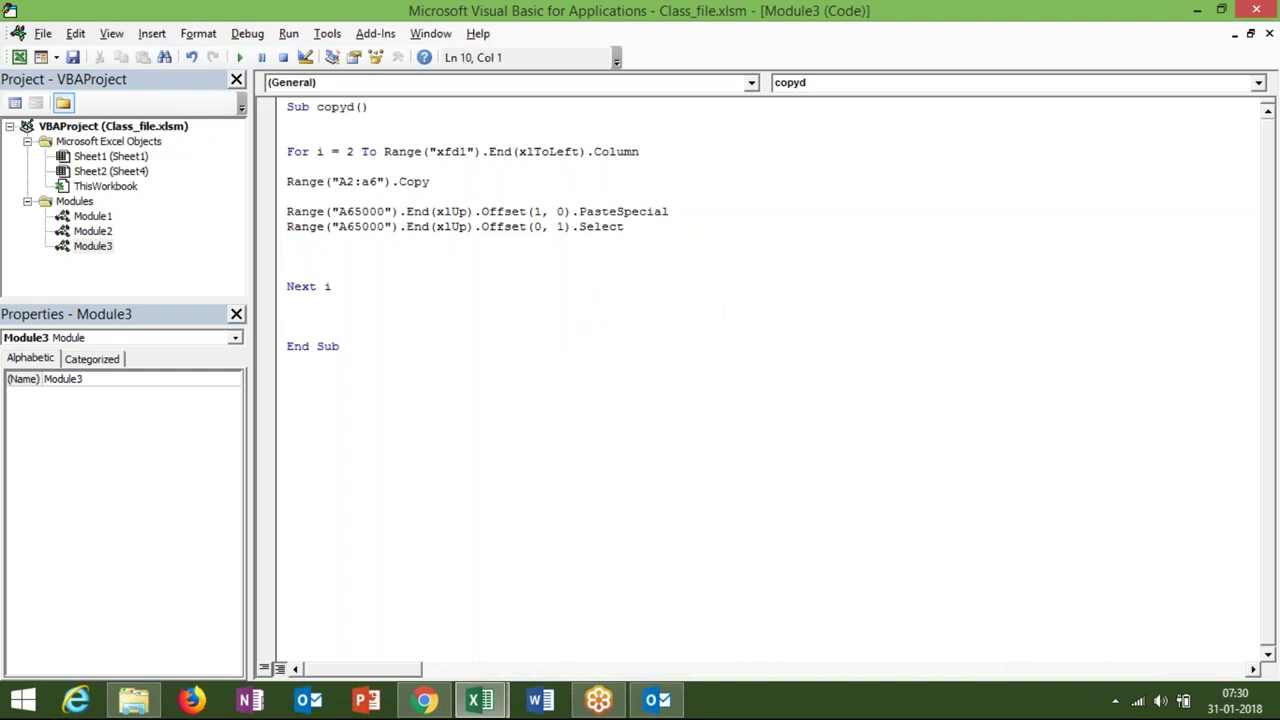
pyautogui.write('r')
pyautogui.press('BackSpace')
pyautogui.press('Up')
pyautogui.press('Return')
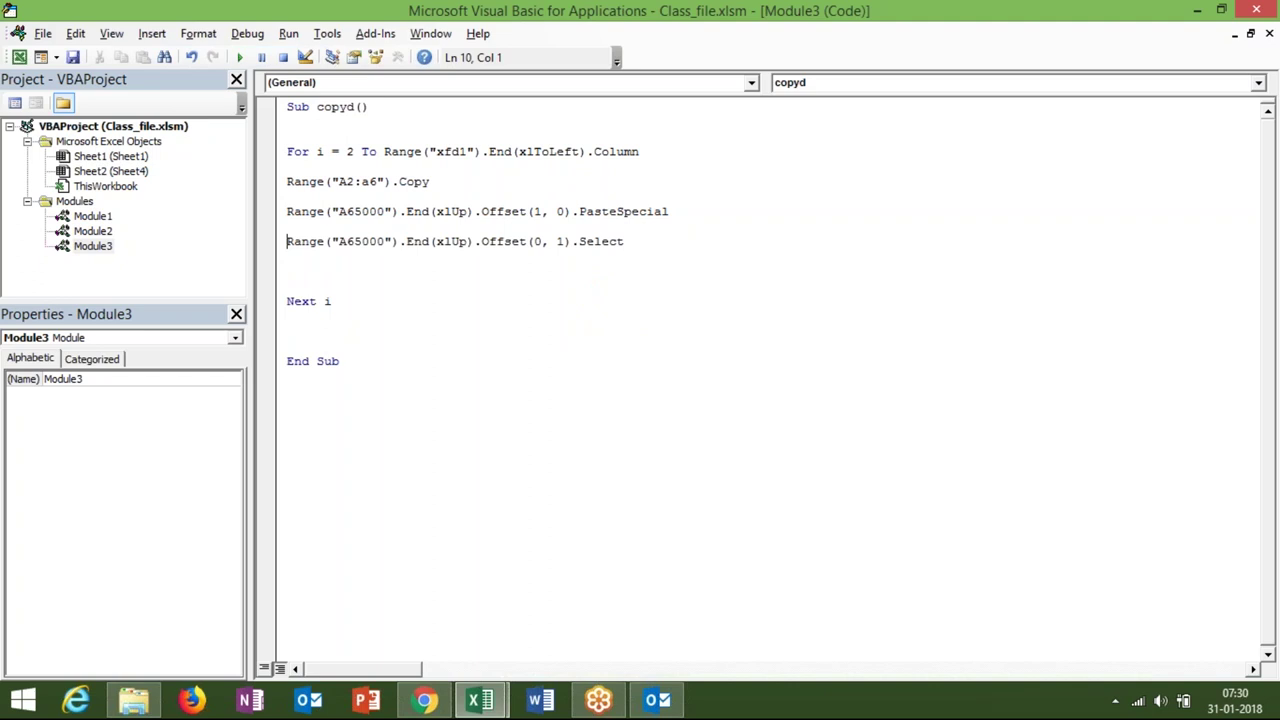
# Below the Select line, write Range(ActiveCell, ActiveCell.End(xlUp).Offset(1, 0)).Value = Cells(1, I).Value
pyautogui.click(287, 256)
pyautogui.write('range')
pyautogui.write('("')
pyautogui.press('BackSpace')
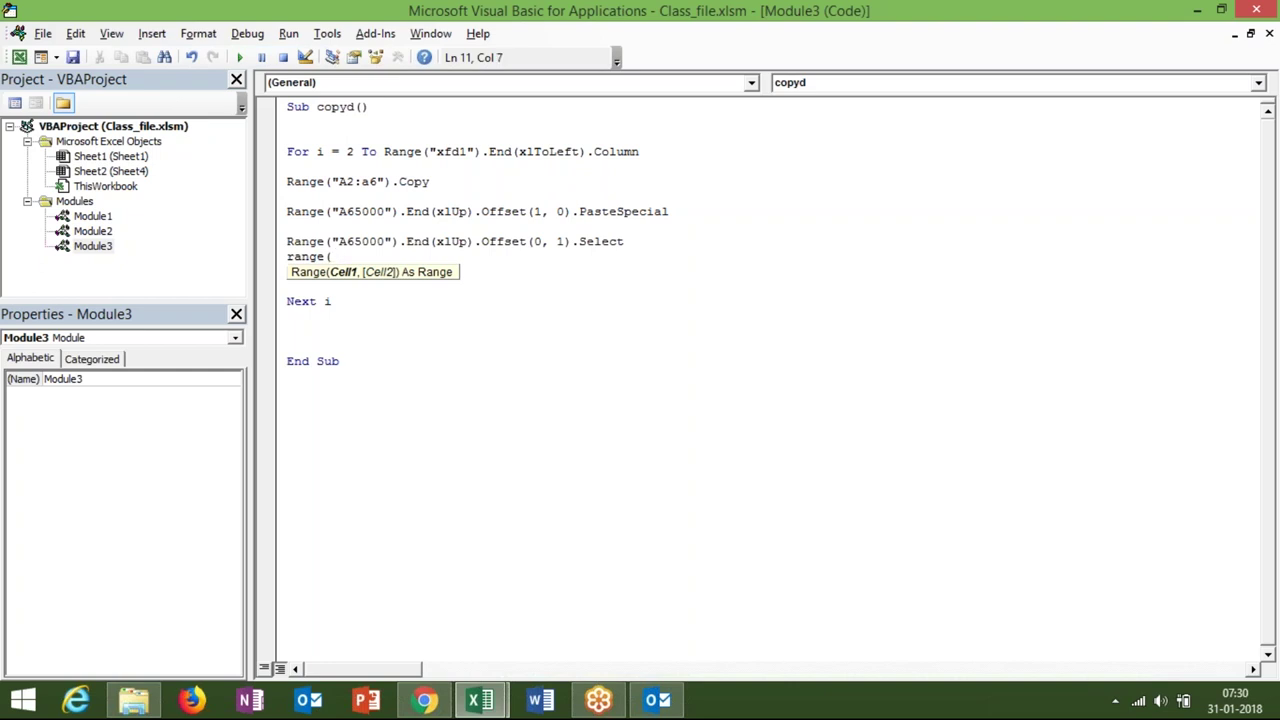
pyautogui.write('activecell,activecell')
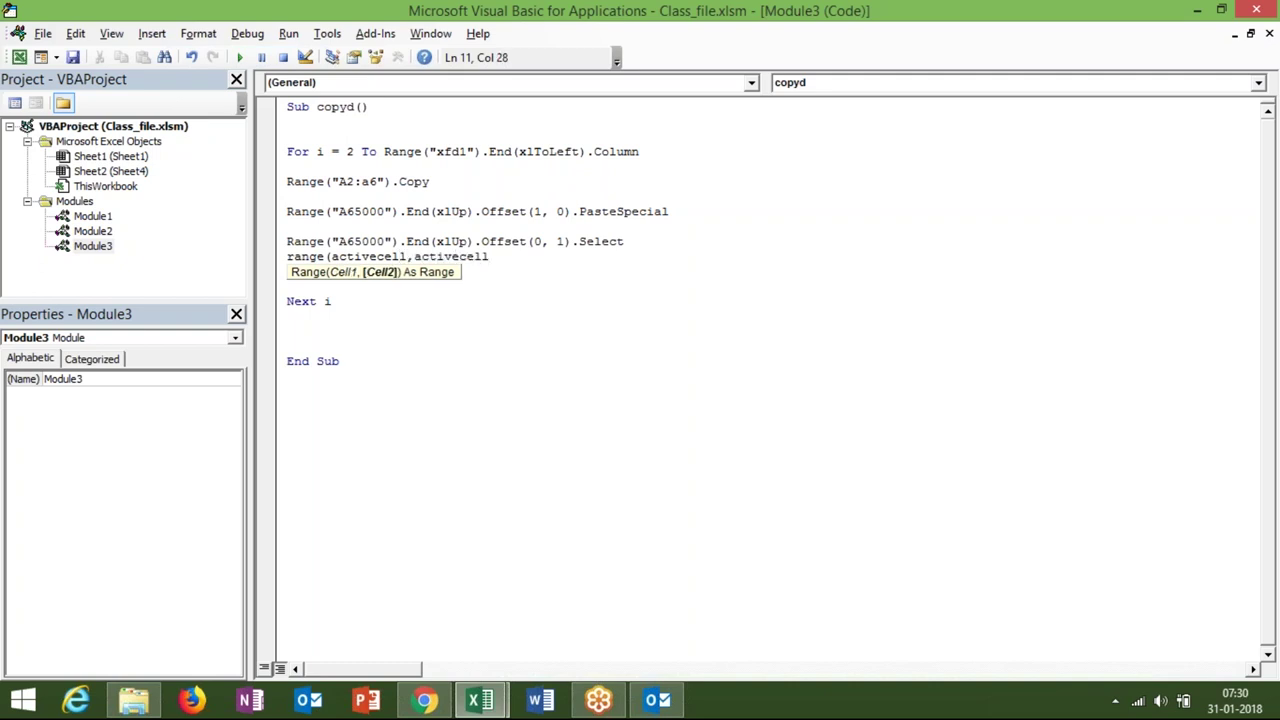
pyautogui.write('.end')
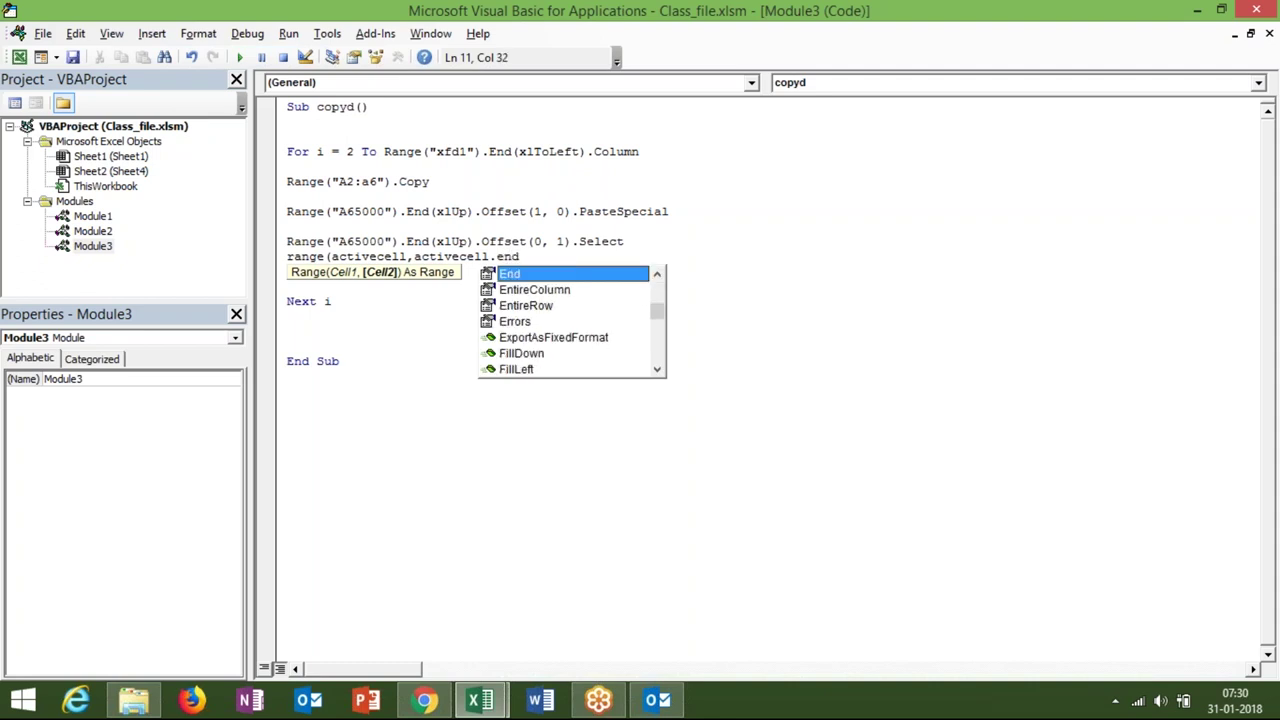
pyautogui.write('(')
pyautogui.press('Down')
pyautogui.press('Down')
pyautogui.press('Down')
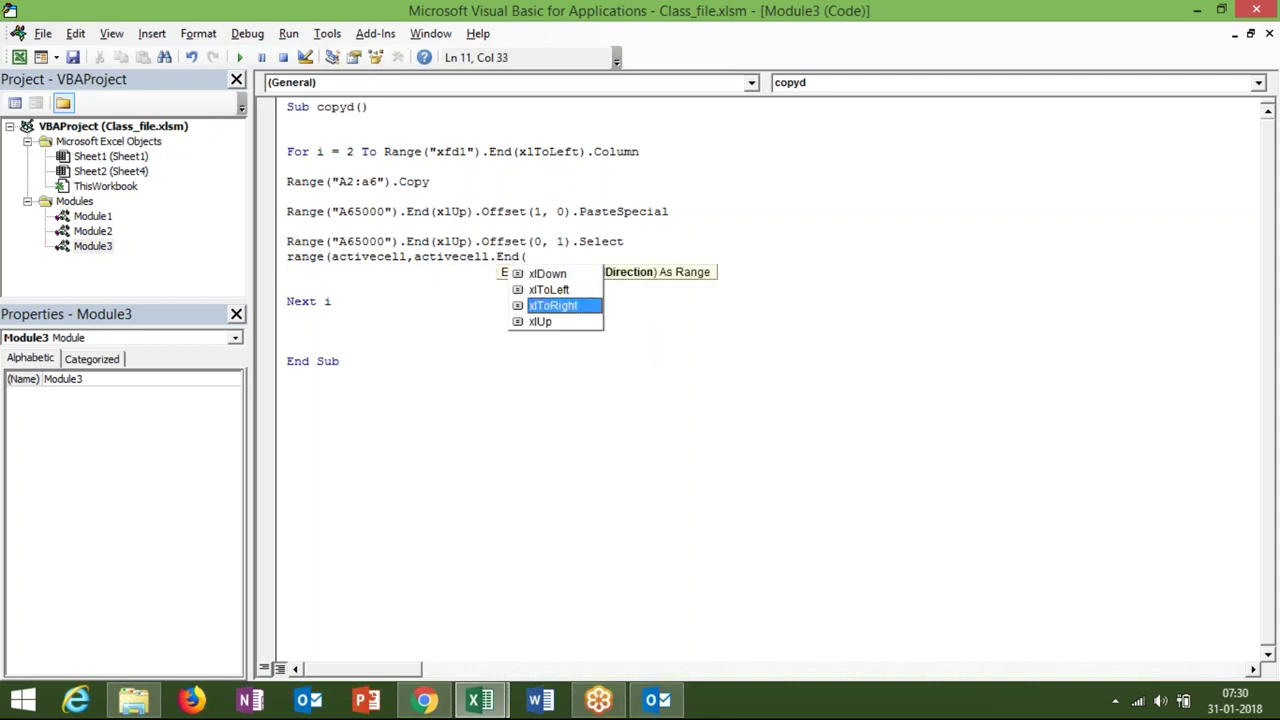
pyautogui.press('Down')
pyautogui.press('Tab')
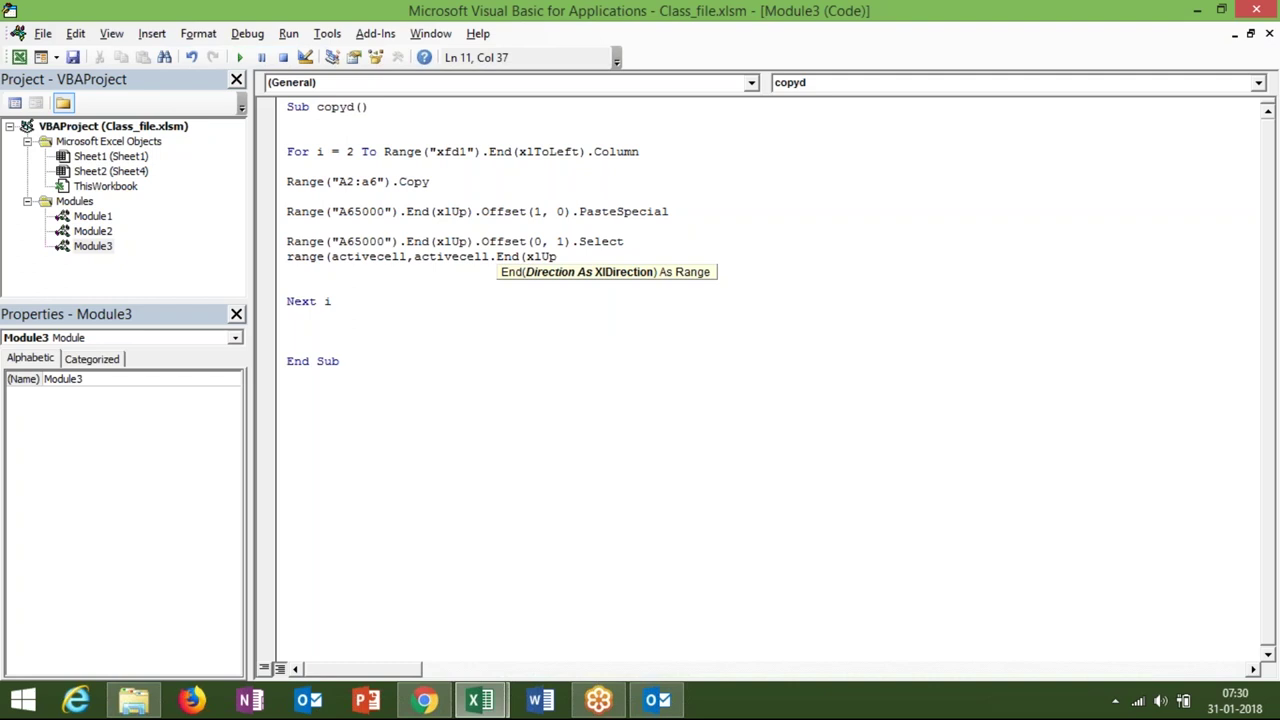
pyautogui.write(').of')
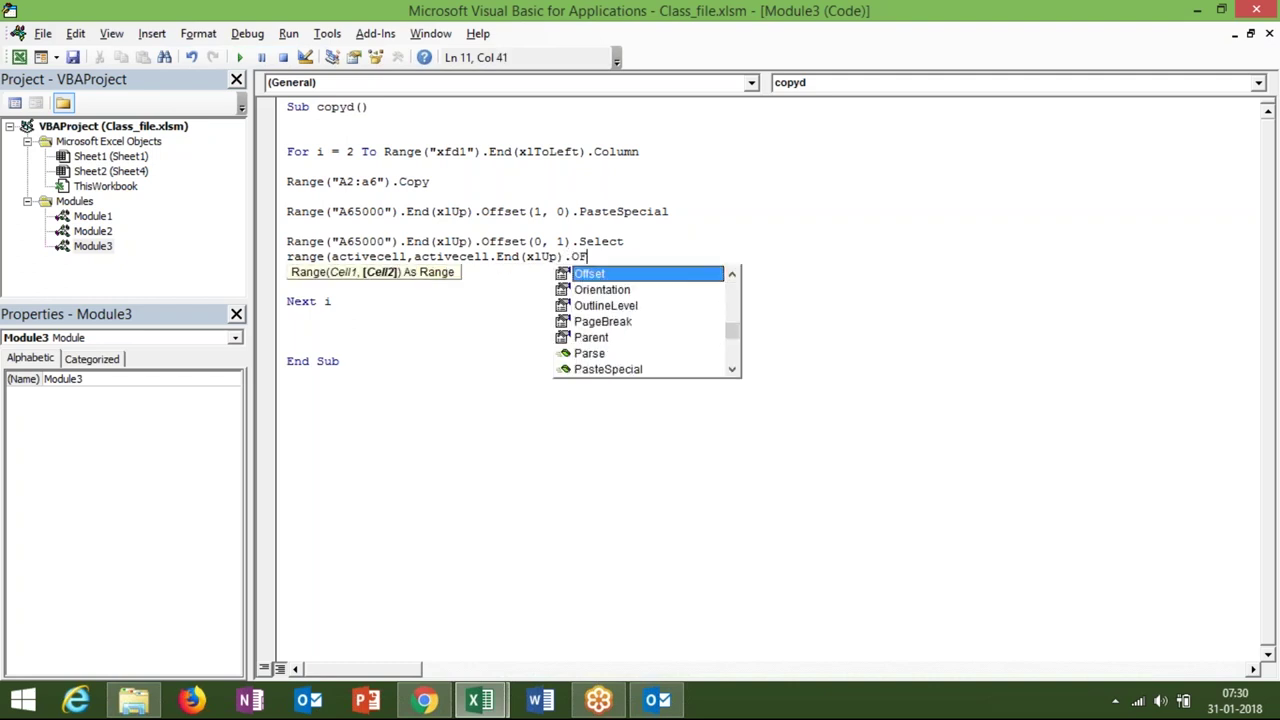
pyautogui.press('Tab')
pyautogui.write('(1,0)).')
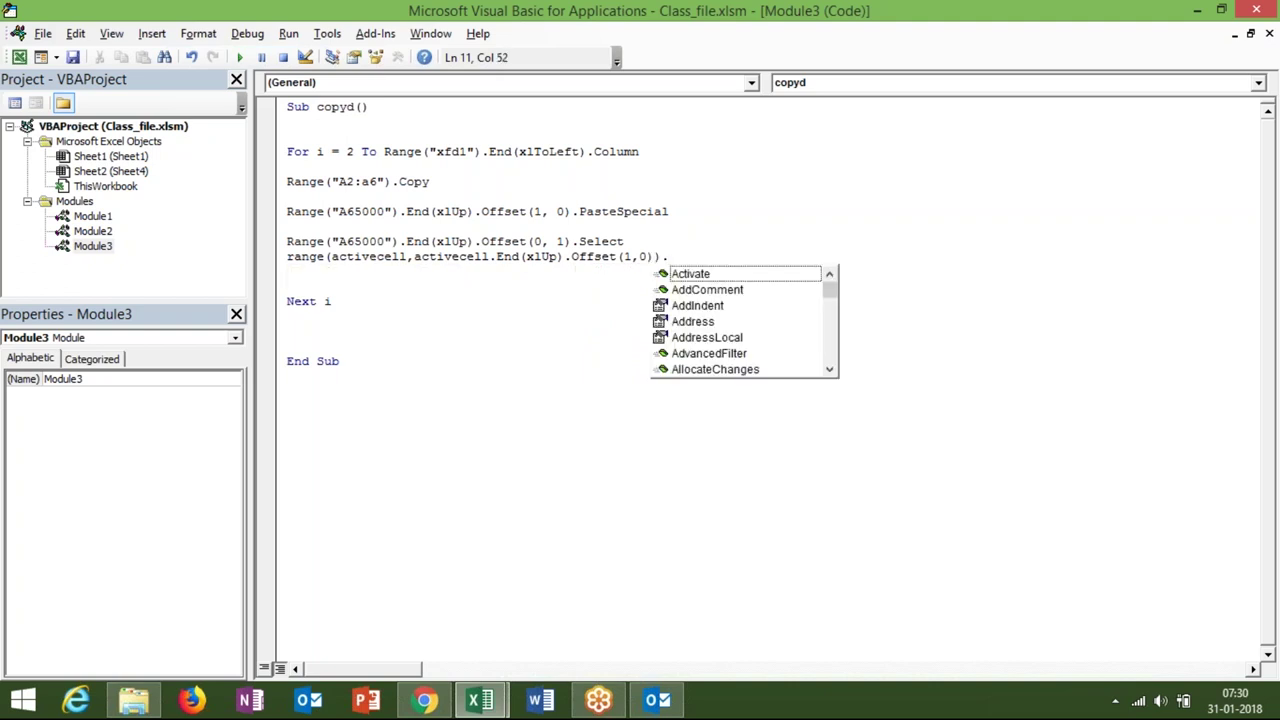
pyautogui.write('V')
pyautogui.press('Down')
pyautogui.press('Tab')
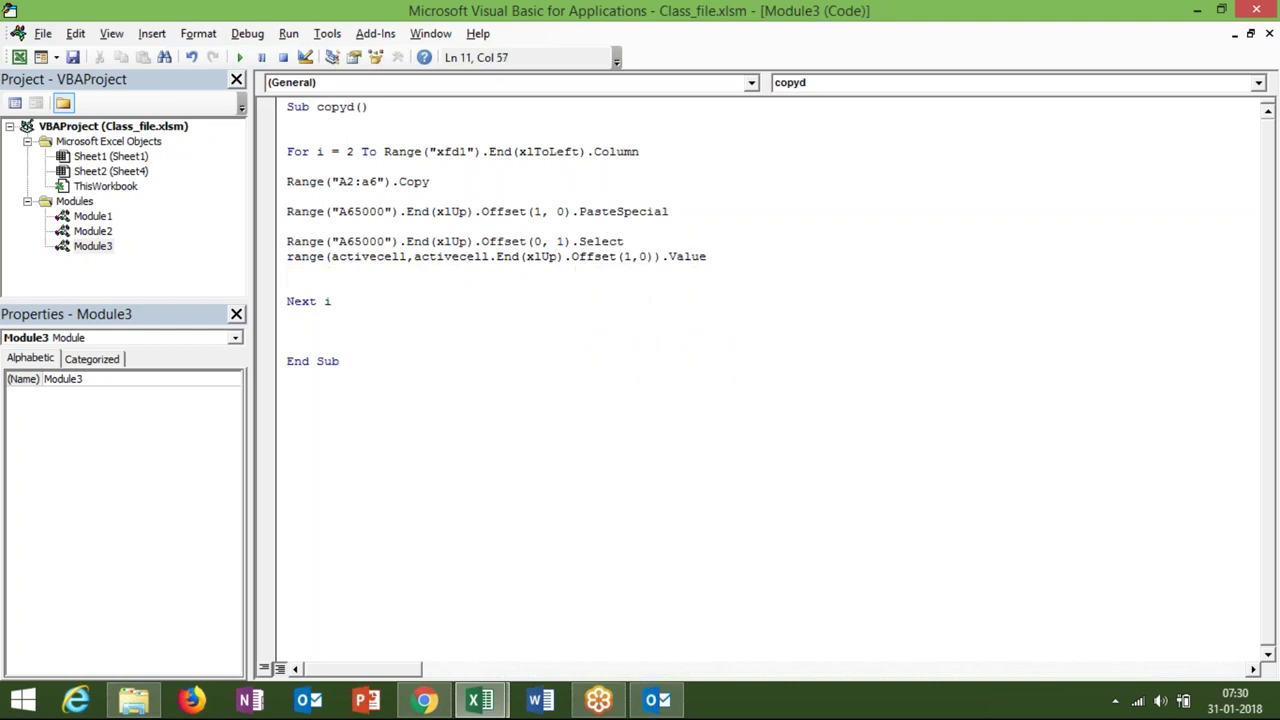
pyautogui.write('=CELLS(')
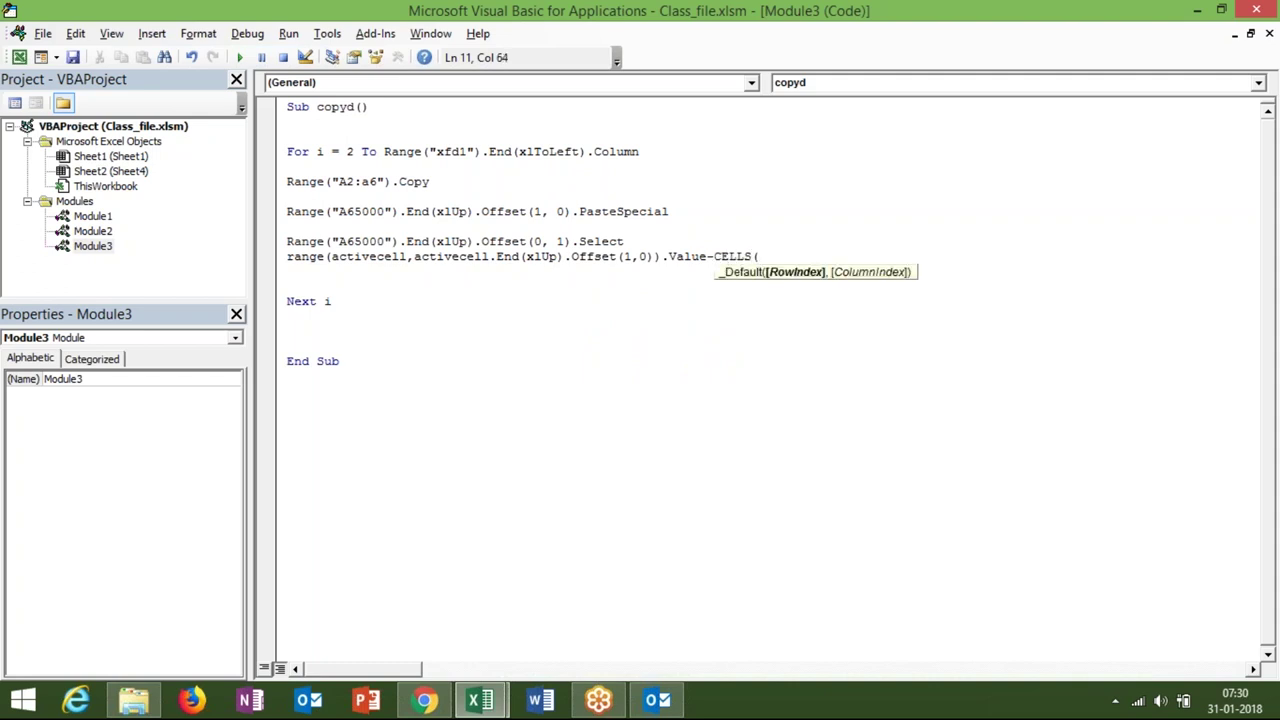
pyautogui.write('1,I).VALUE')
# Start a new line after the Value line and compare the code against the sheet's last name, Moni
pyautogui.press('Return')
pyautogui.hotkey('alt', 'Tab')
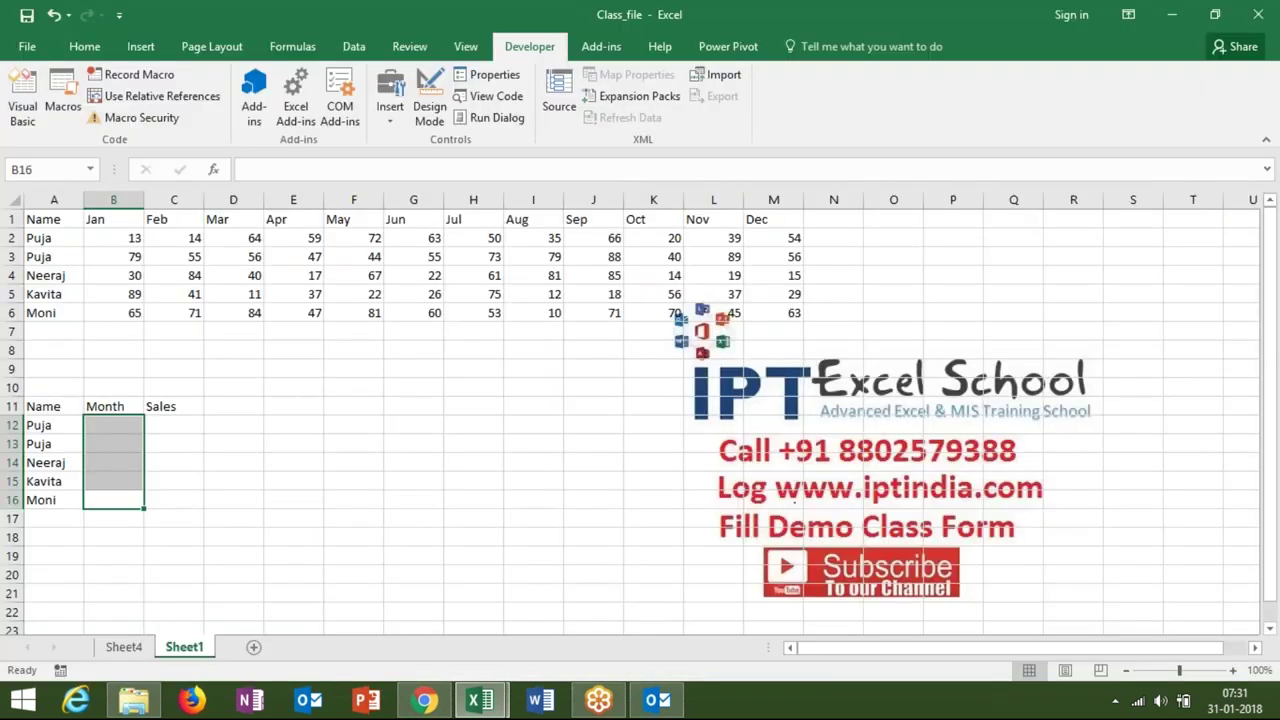
pyautogui.click(30, 537)
pyautogui.hotkey('alt', 'Tab')
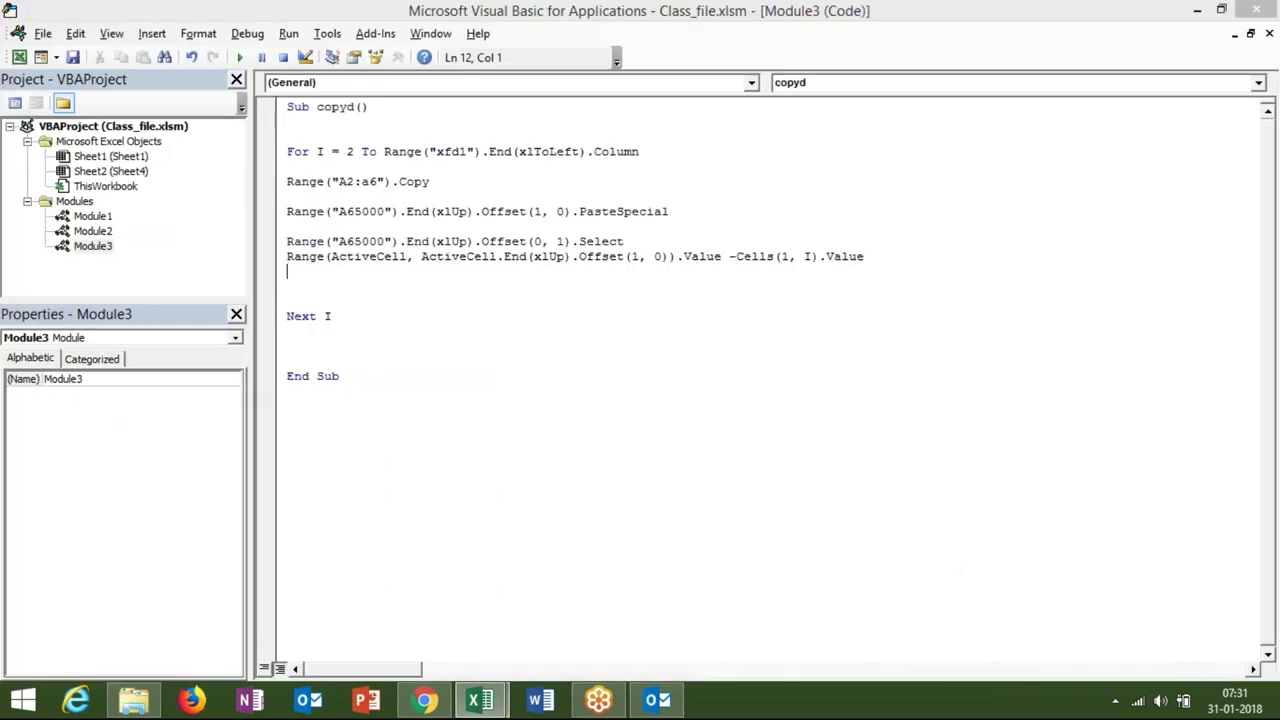
pyautogui.click(281, 241)
pyautogui.hotkey('alt', 'Tab')
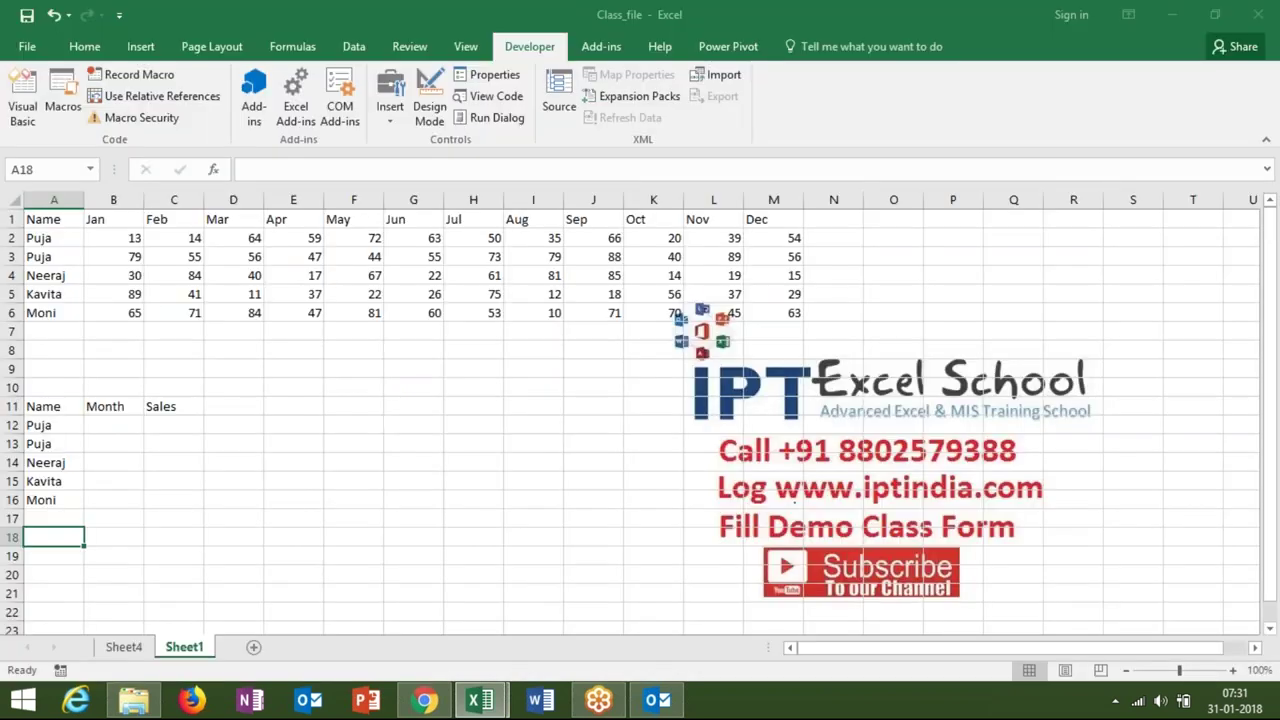
pyautogui.hotkey('ctrl', 'Up')
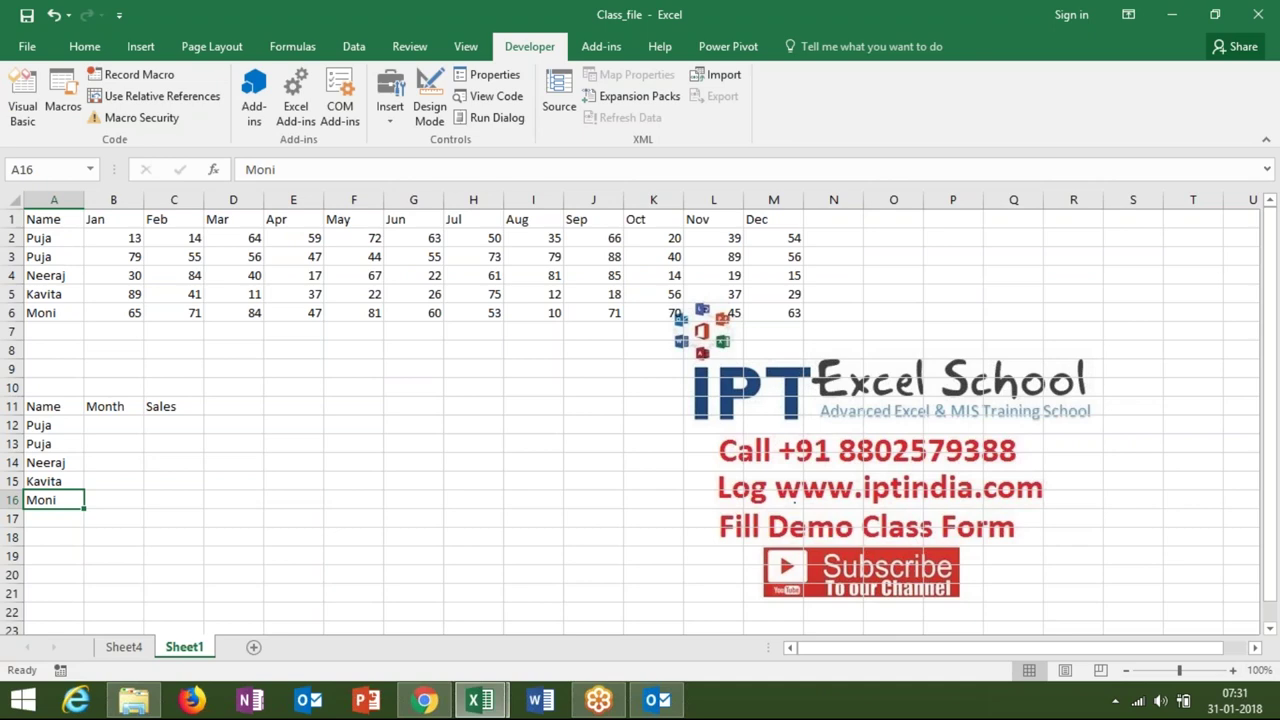
pyautogui.hotkey('alt', 'Tab')
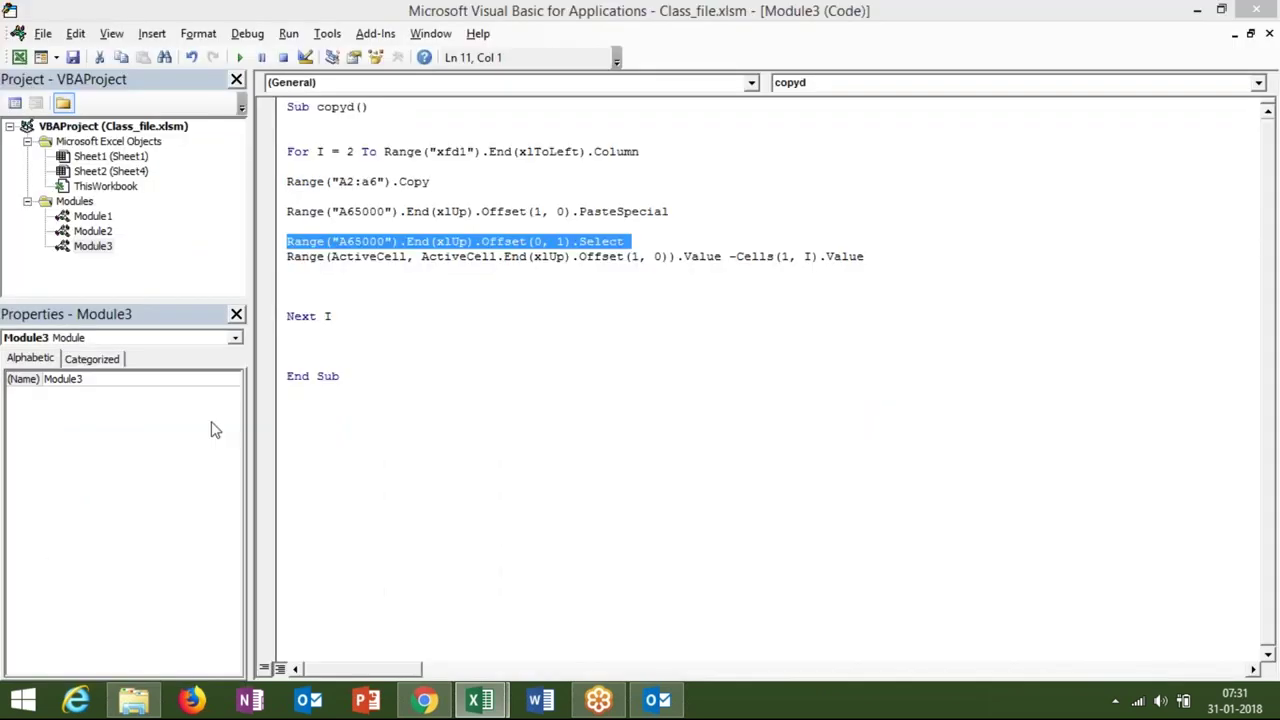
pyautogui.click(565, 225)
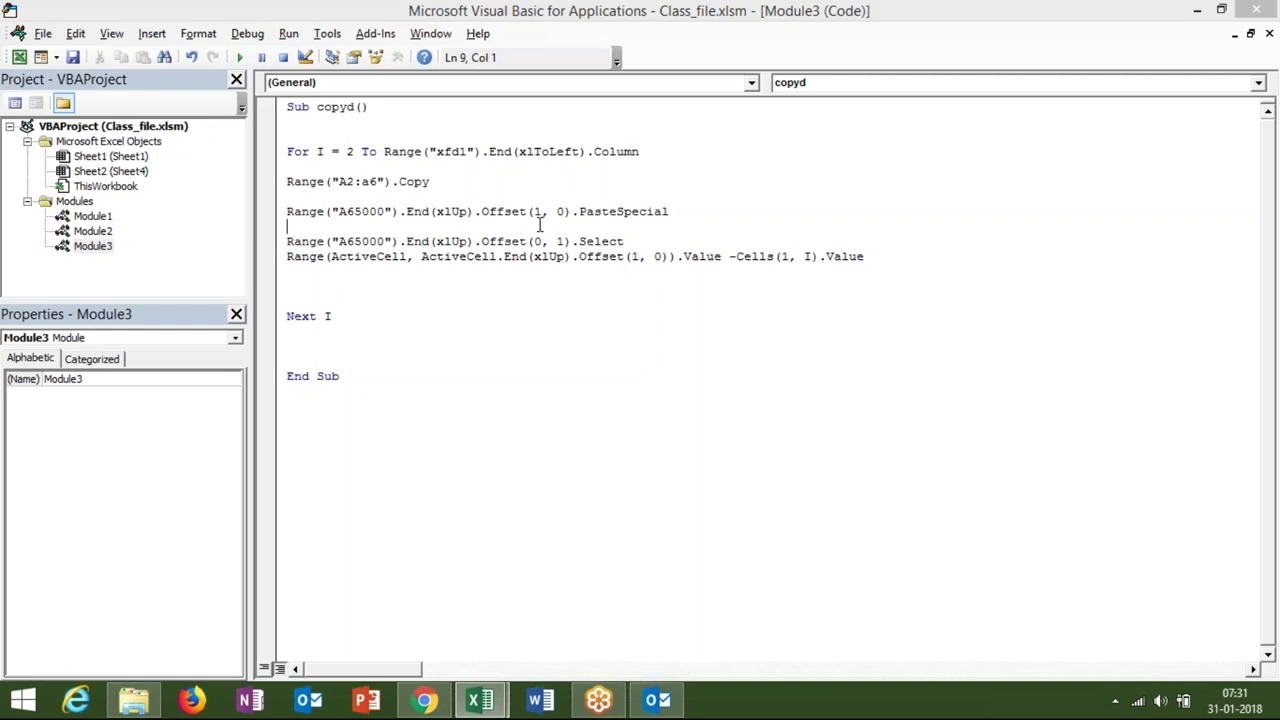
pyautogui.hotkey('alt', 'F11')
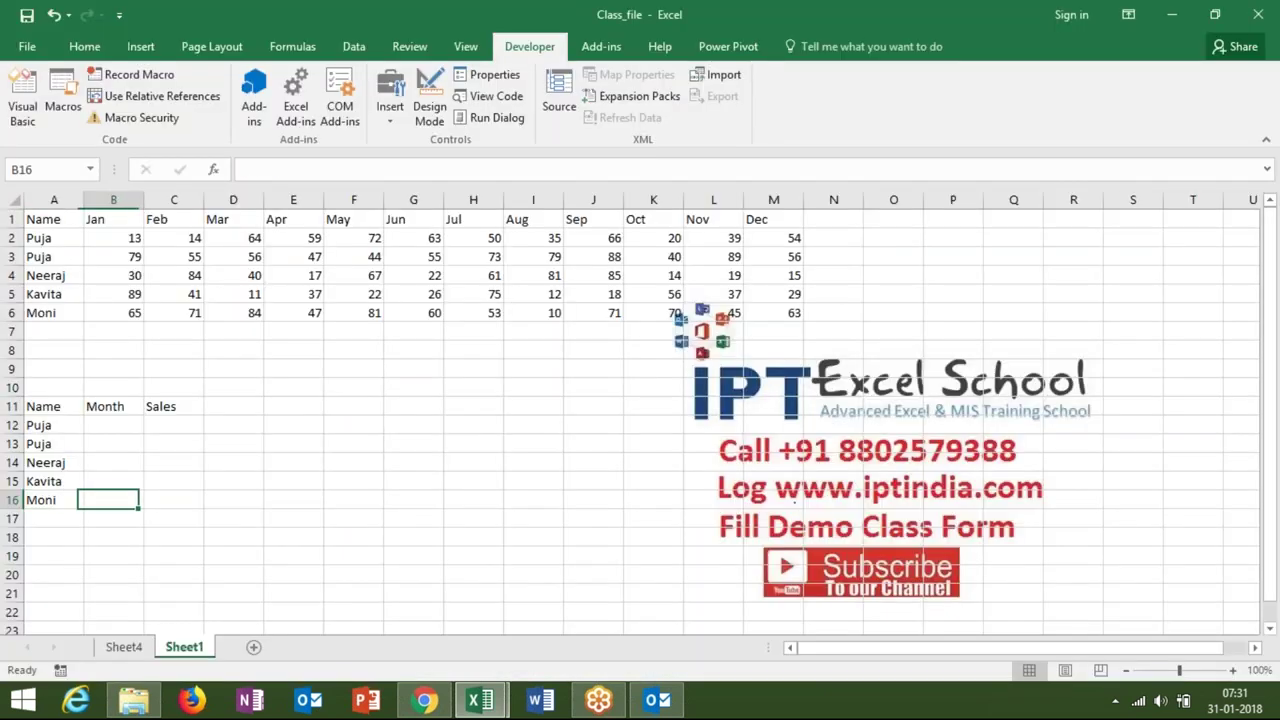
pyautogui.hotkey('alt', 'F11')
# Highlight the month-filling line, reselect Month cells B12:B16, and fix the spacing after '='
pyautogui.press('Down')
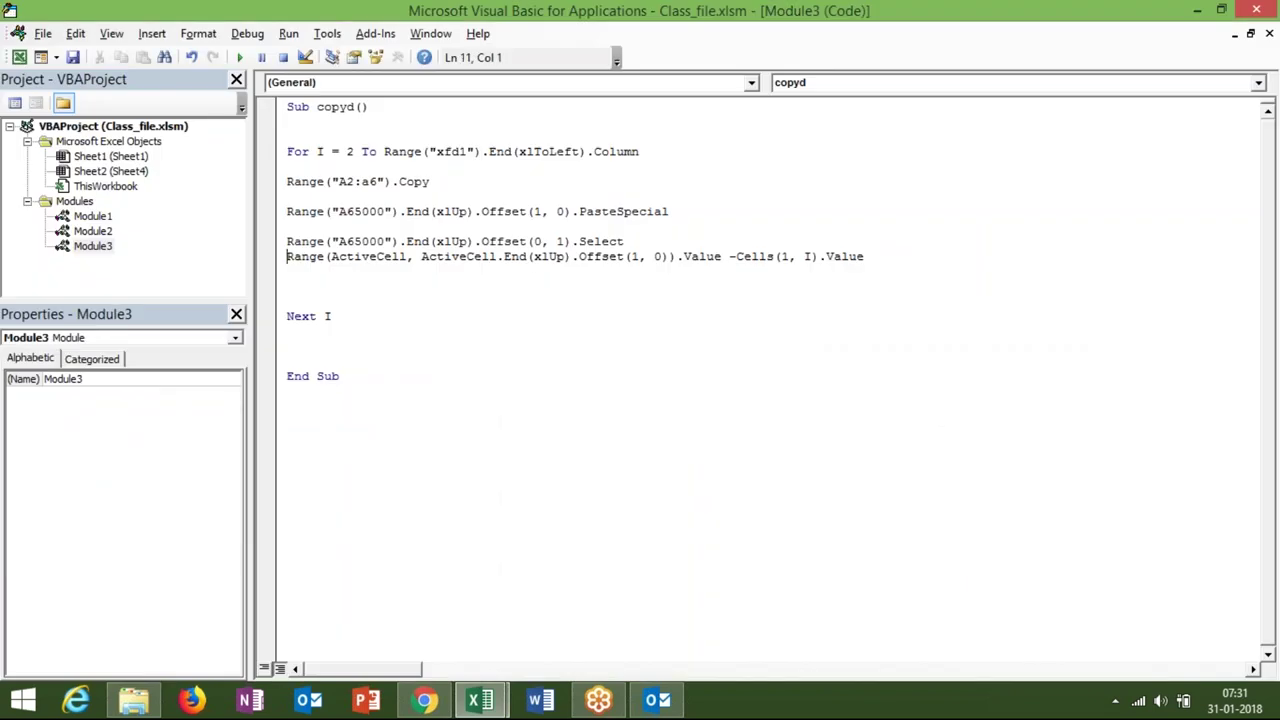
pyautogui.hotkey('shift', 'Down')
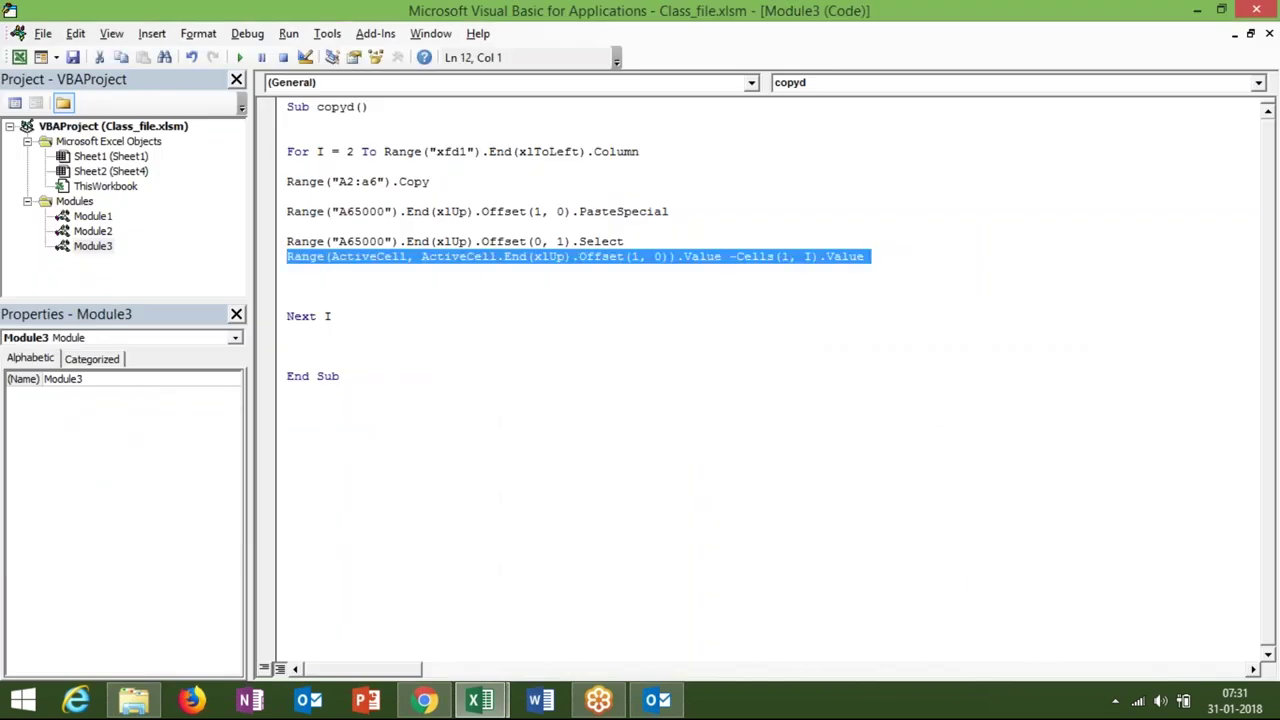
pyautogui.hotkey('alt', 'F11')
pyautogui.hotkey('ctrl', 'shift', 'Up')
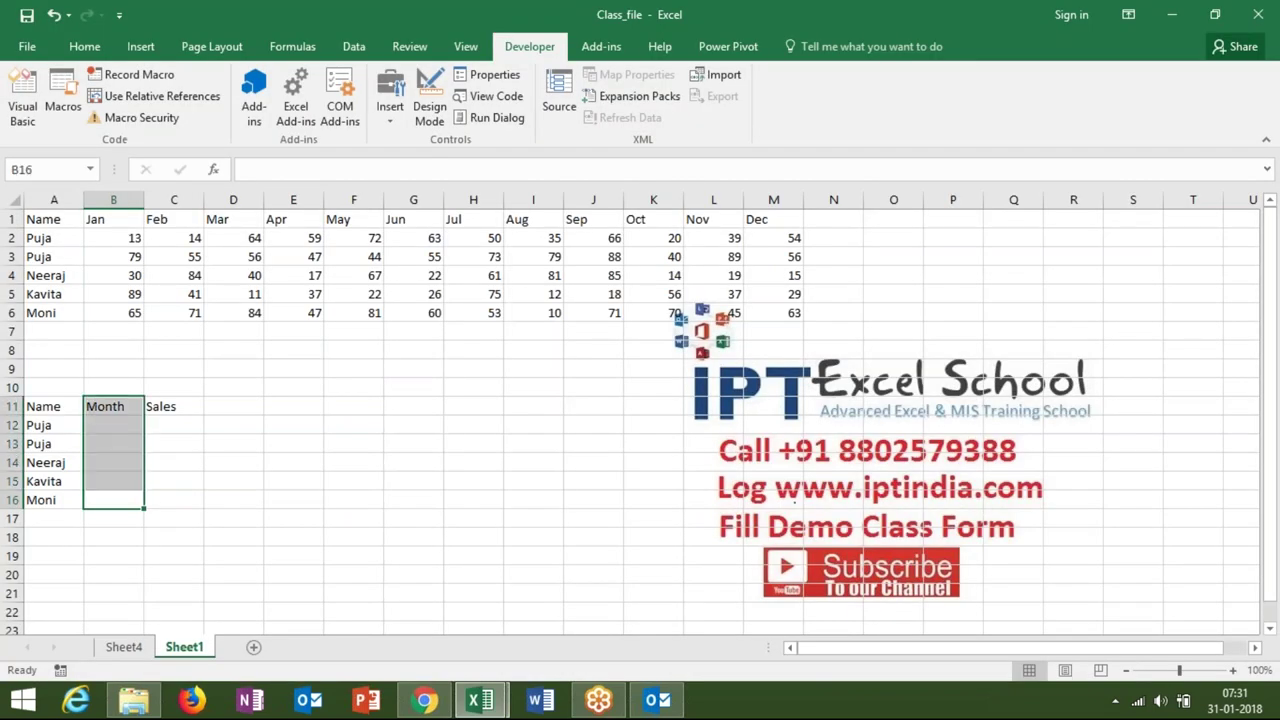
pyautogui.hotkey('alt', 'F11')
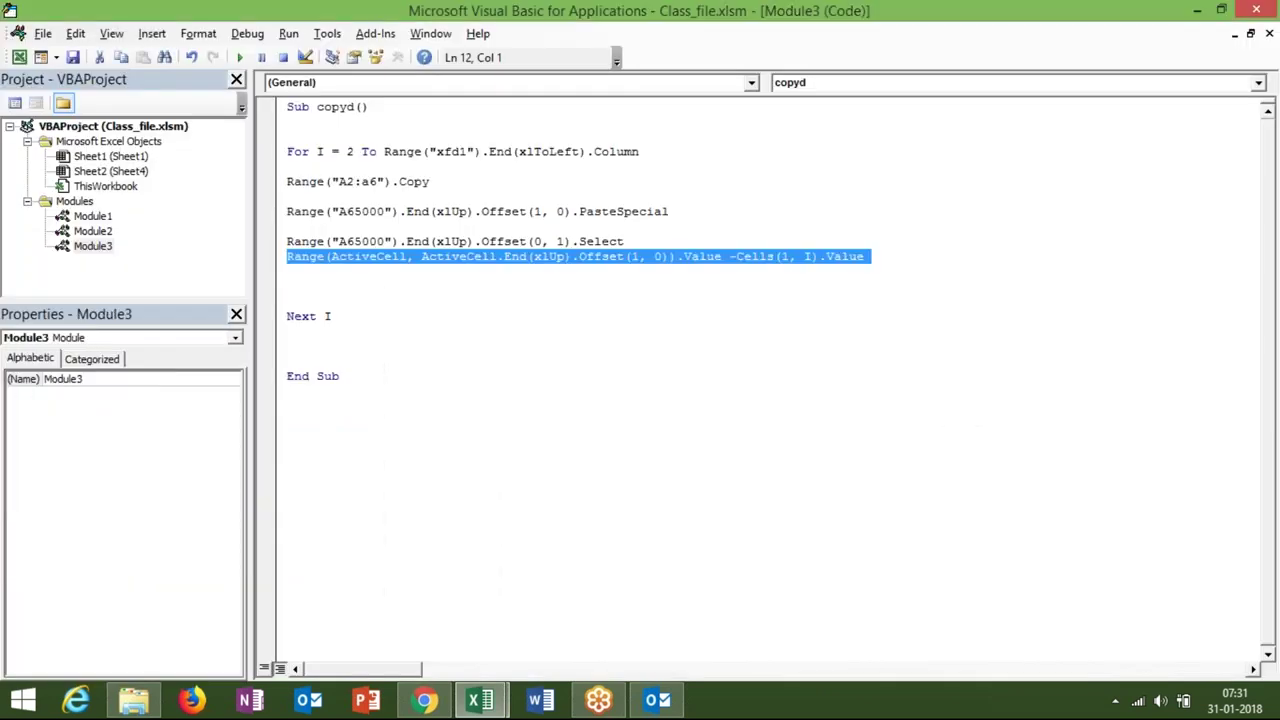
pyautogui.hotkey('alt', 'F11')
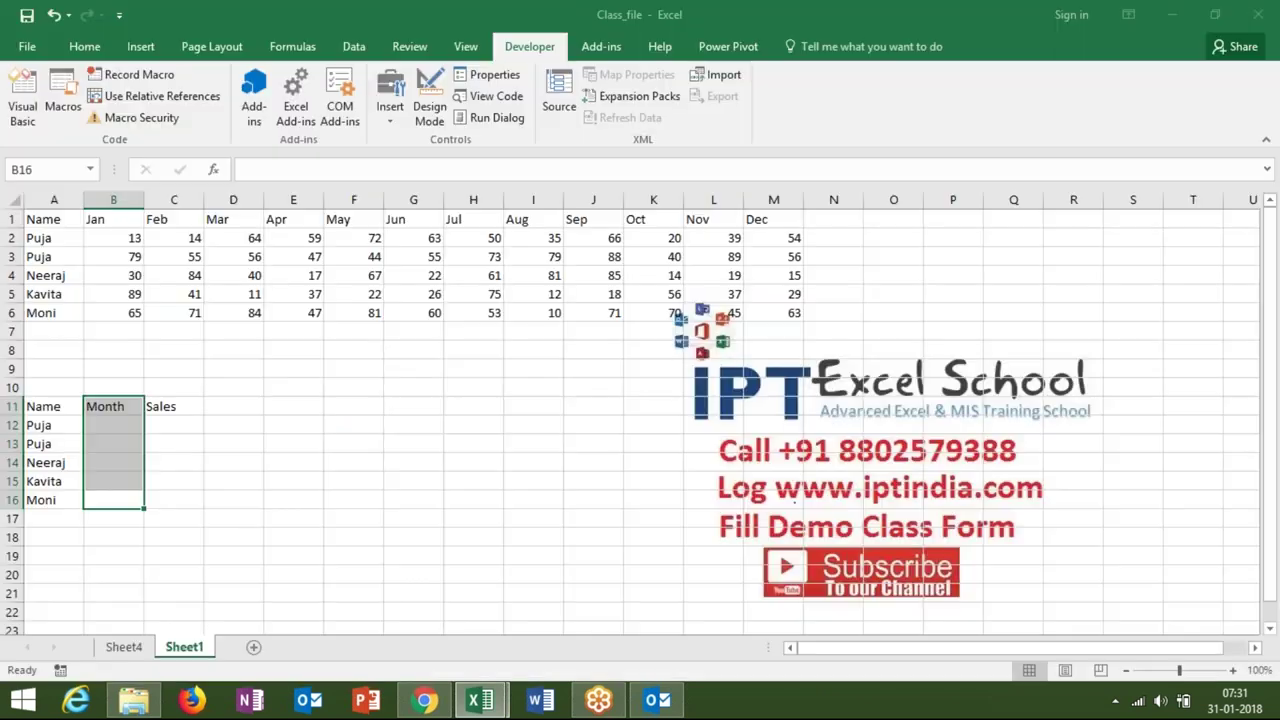
pyautogui.hotkey('shift', 'Down')
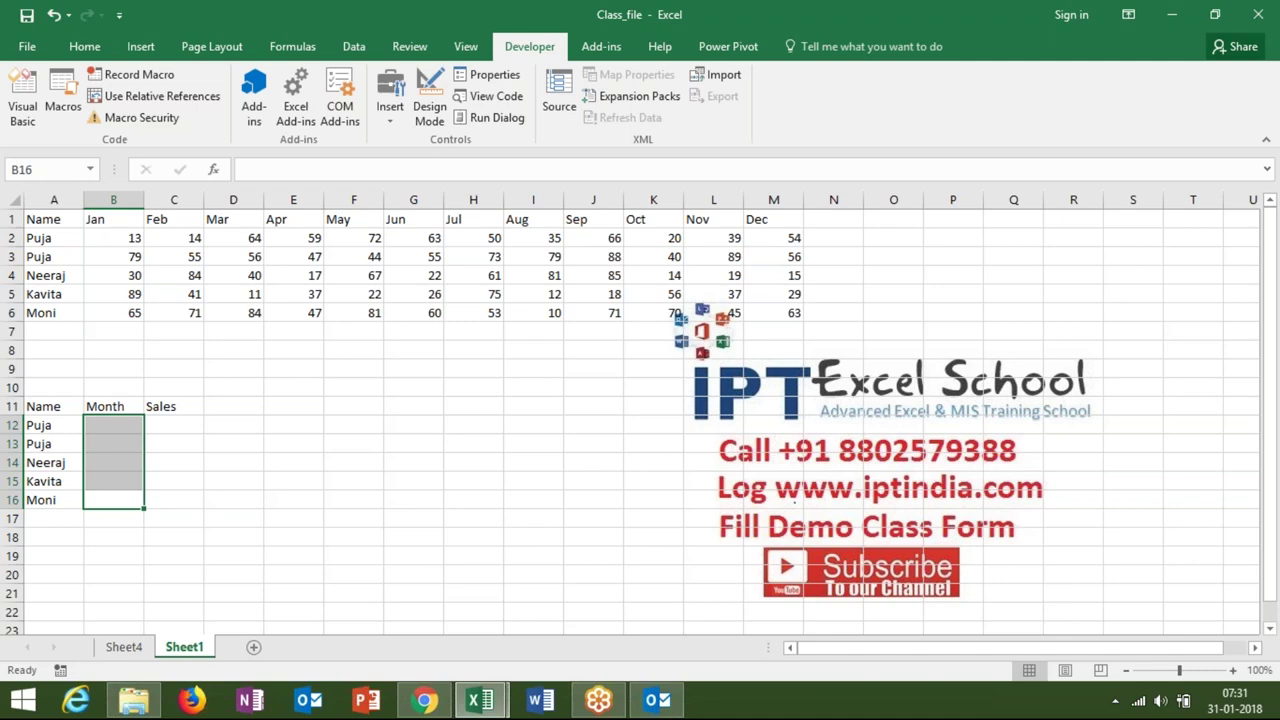
pyautogui.hotkey('alt', 'F11')
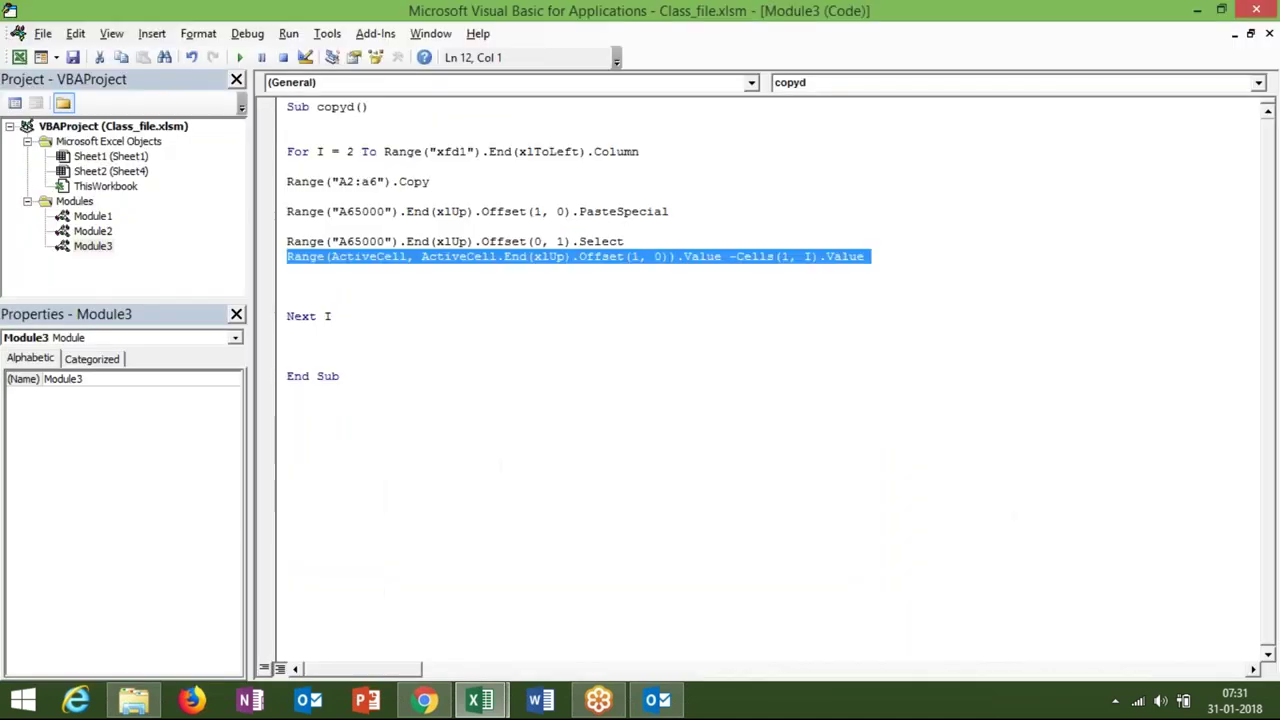
pyautogui.click(729, 257)
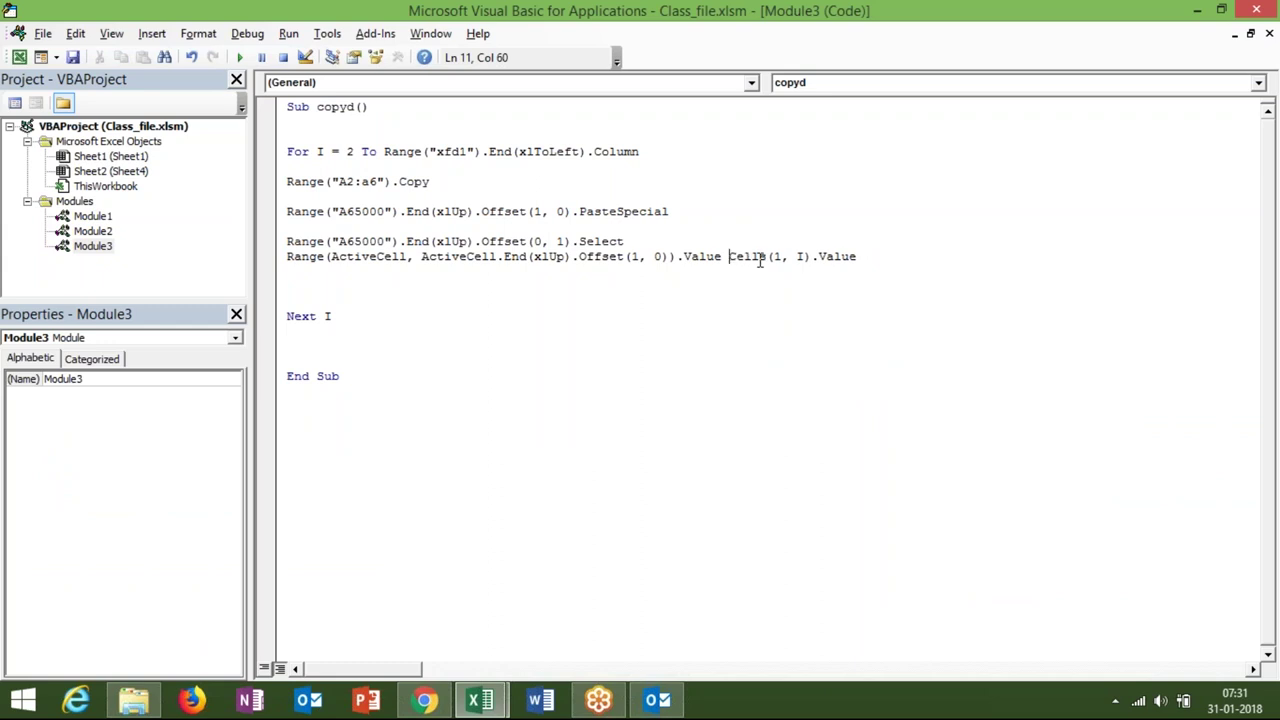
pyautogui.press('Right')
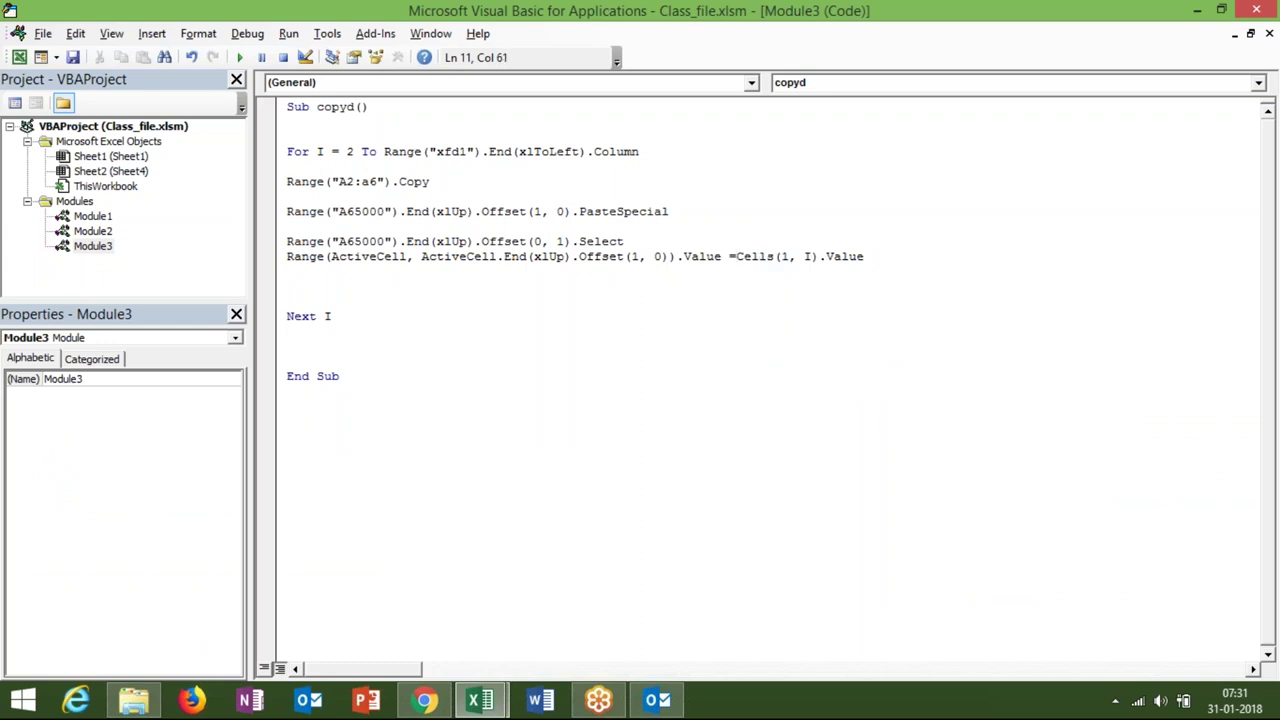
pyautogui.hotkey('alt', 'F11')
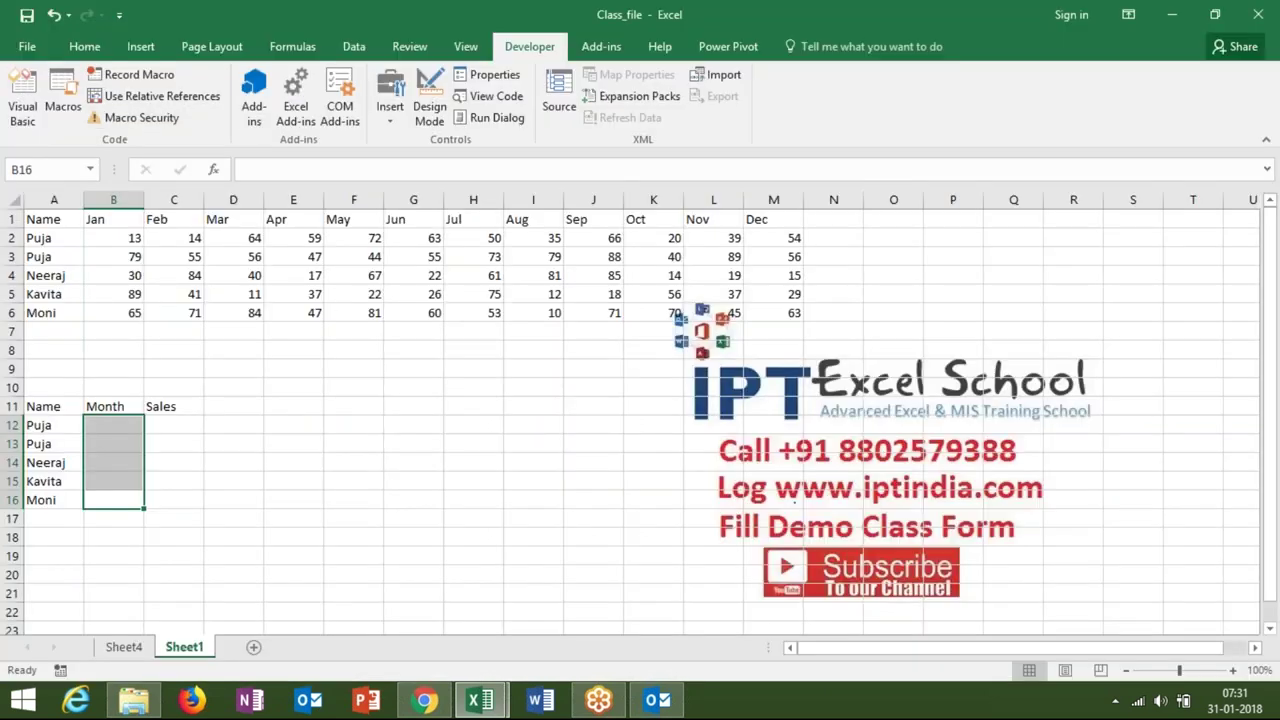
# Copy the Jan header from B1 and paste it into Month cells B12:B16
pyautogui.click(14, 218)
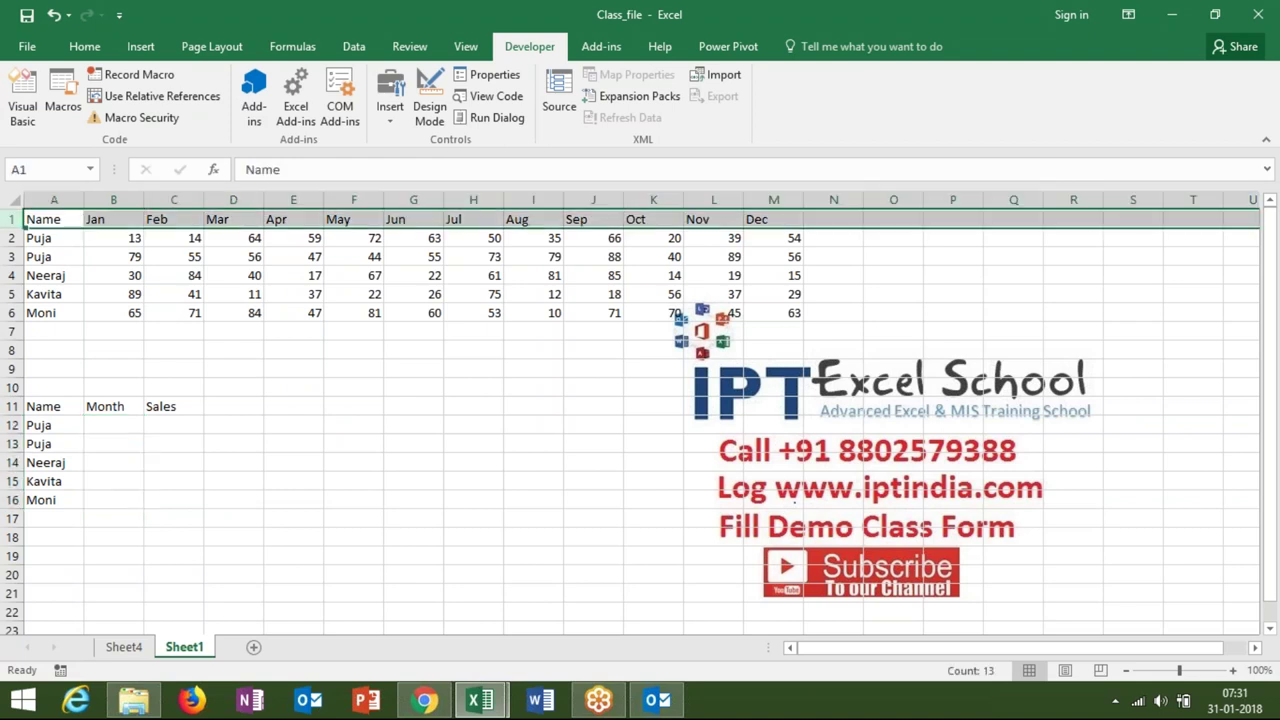
pyautogui.click(110, 218)
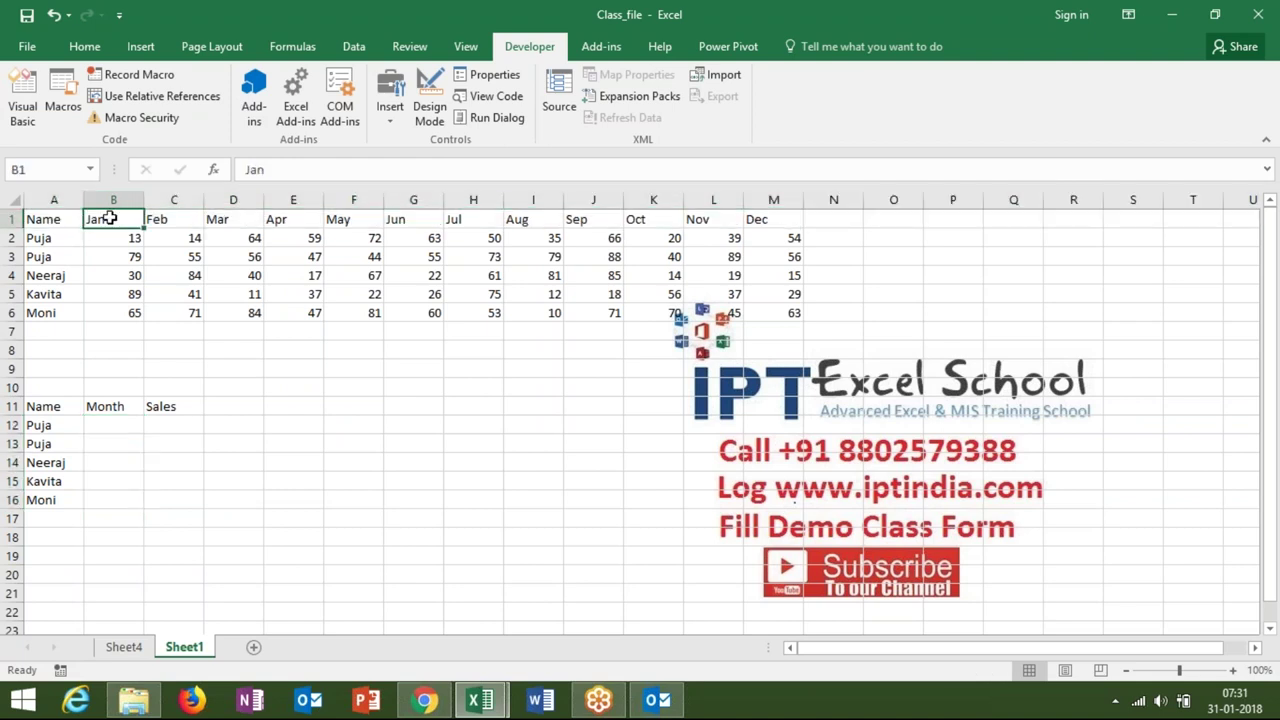
pyautogui.press('Right')
pyautogui.press('Right')
pyautogui.press('Left')
pyautogui.press('Left')
pyautogui.hotkey('ctrl', 'c')
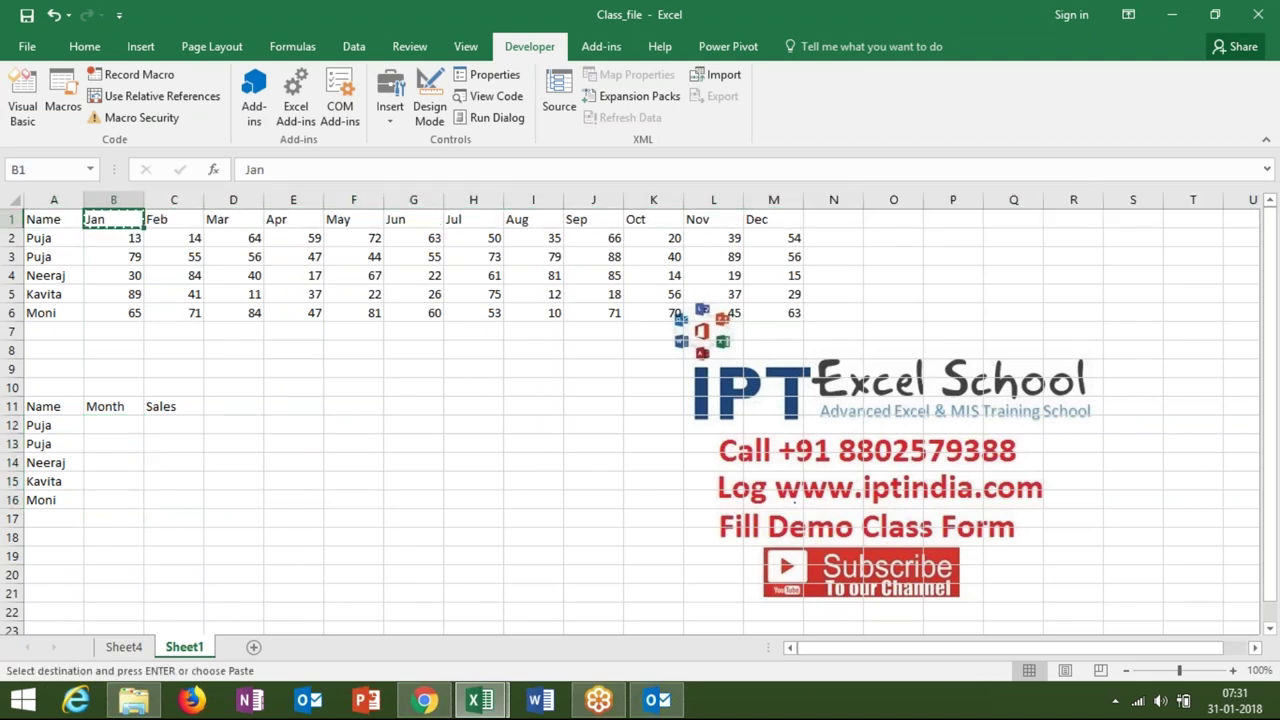
pyautogui.moveTo(113, 425); pyautogui.dragTo(113, 500)
pyautogui.hotkey('ctrl', 'v')
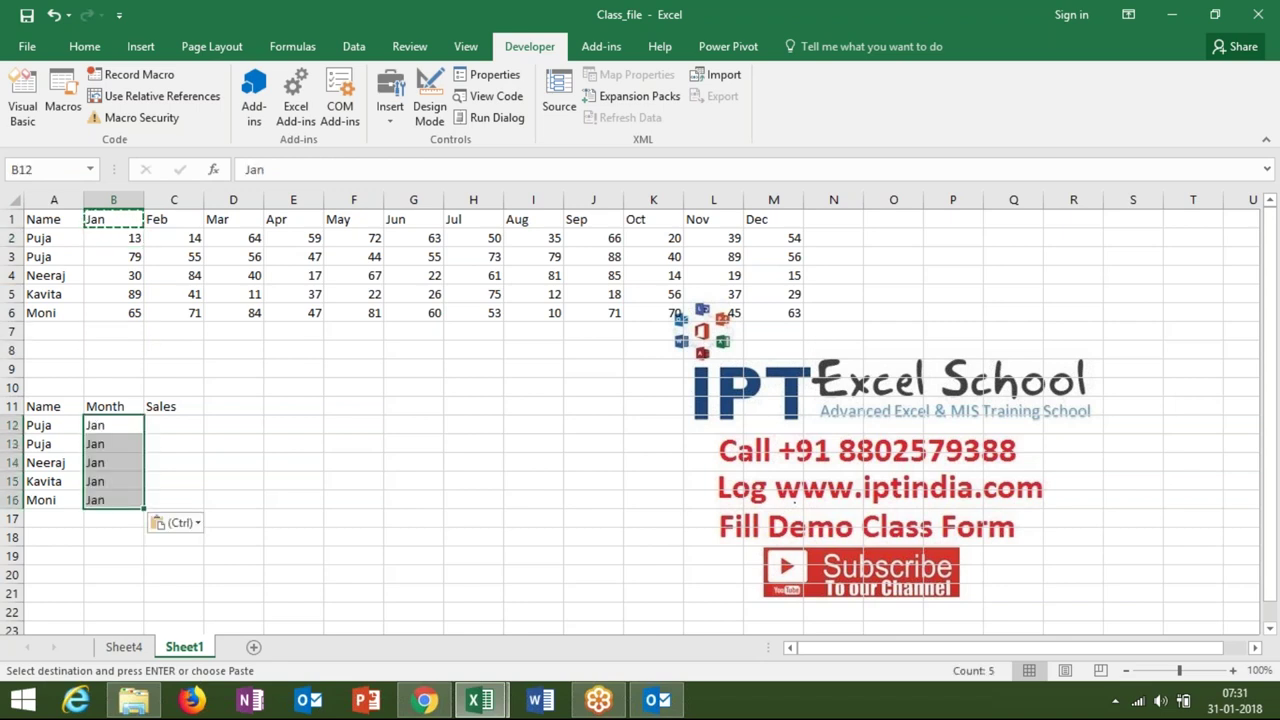
# Select the January sales figures in B2:B6
pyautogui.click(174, 406)
pyautogui.press('Up')
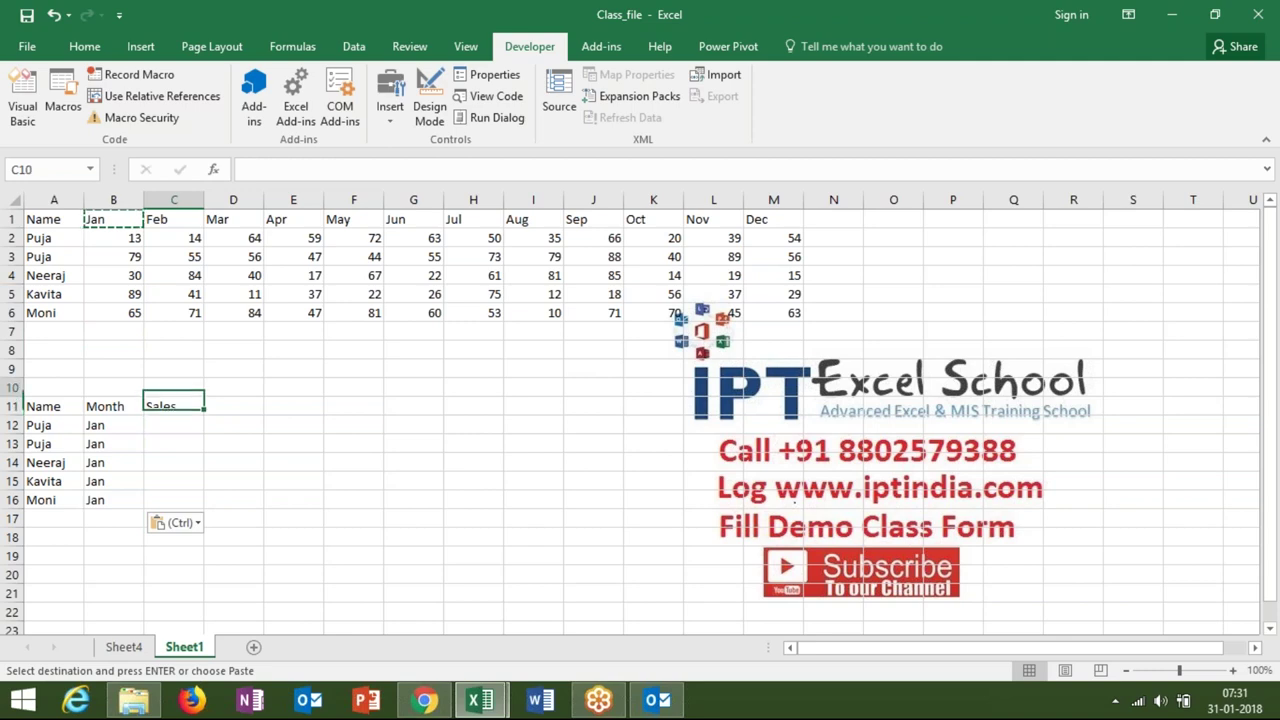
pyautogui.hotkey('ctrl', 'Up')
pyautogui.press('Left')
pyautogui.press('Up')
pyautogui.press('Up')
pyautogui.press('Up')
pyautogui.press('Up')
pyautogui.hotkey('ctrl', 'shift', 'Down')
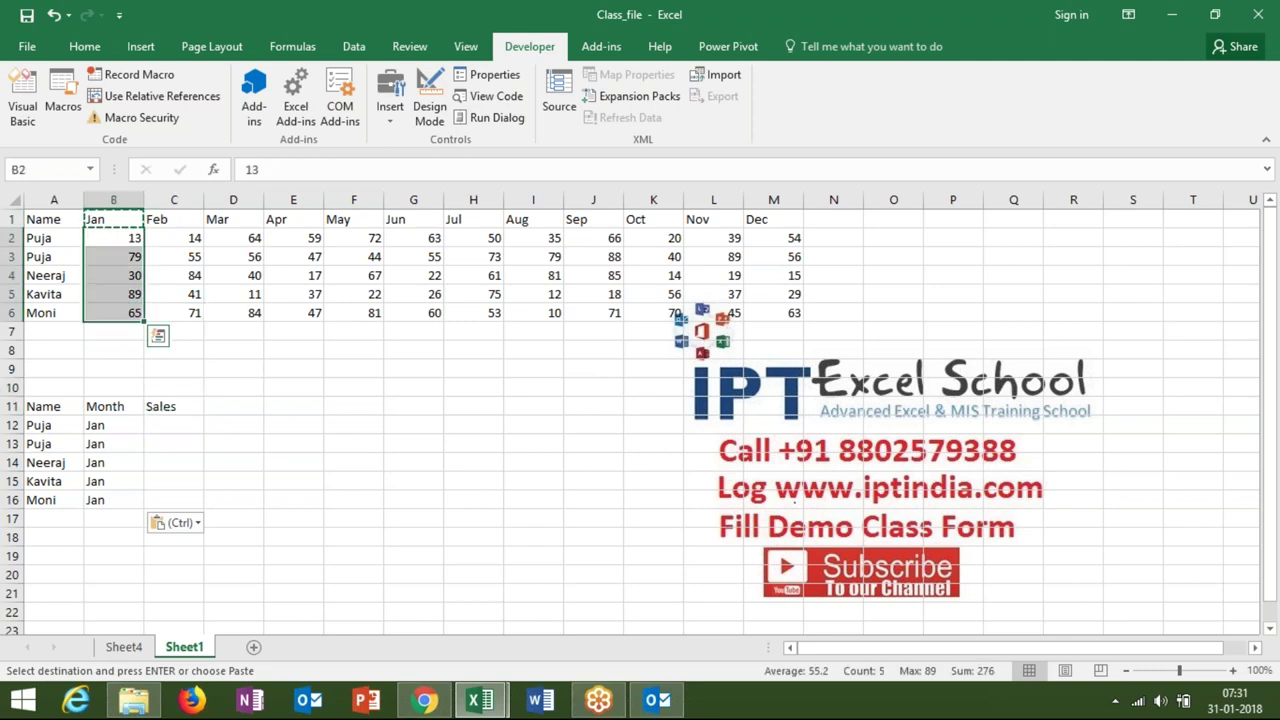
# Add a blank line above Next I in the macro
pyautogui.hotkey('alt', 'Tab')
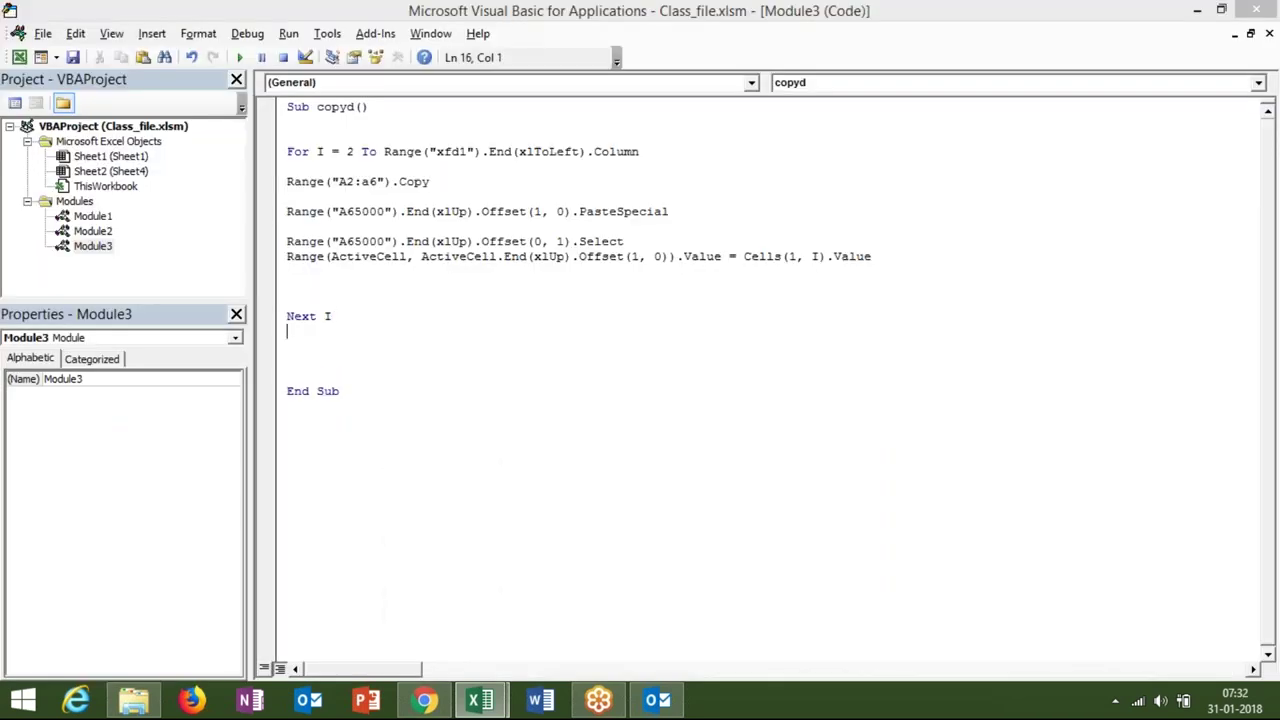
pyautogui.press('Up')
pyautogui.press('Up')
pyautogui.press('Return')
# Cancel the copy and step through the January sales figures before returning to the code
pyautogui.hotkey('alt', 'Tab')
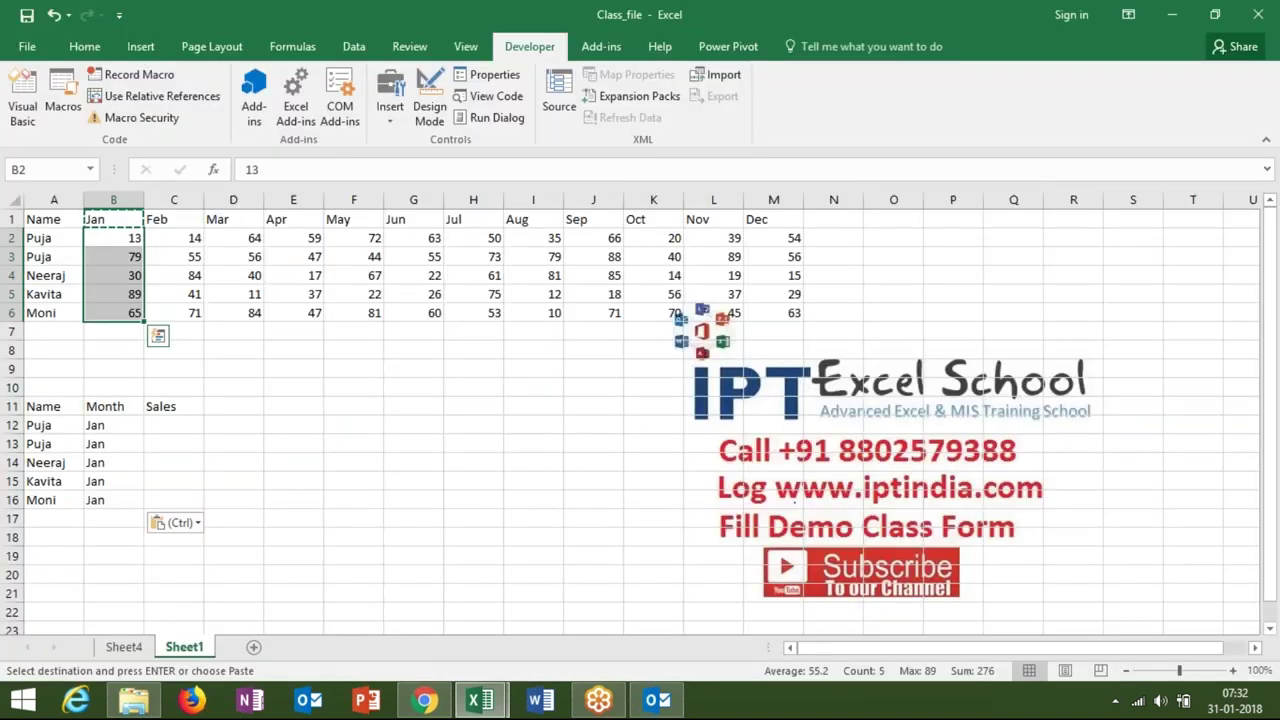
pyautogui.press('Up')
pyautogui.press('Escape')
pyautogui.press('Down')
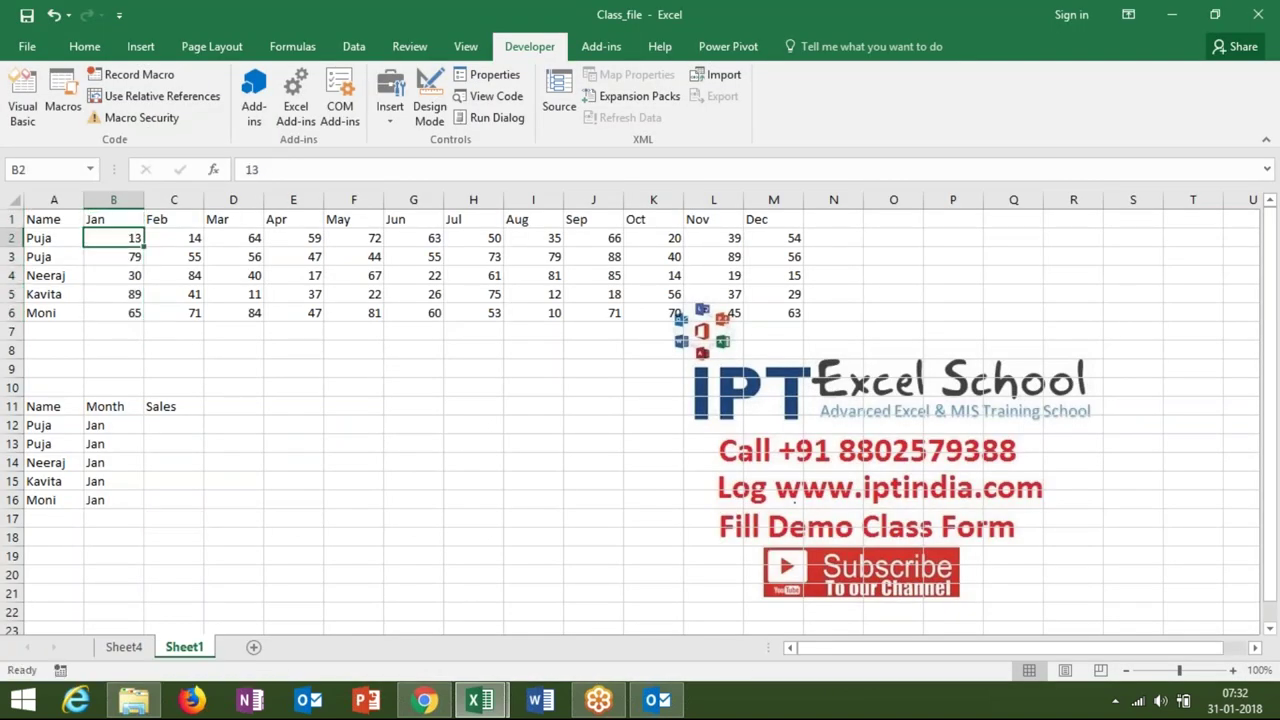
pyautogui.press('Down')
pyautogui.press('Down')
pyautogui.press('Down')
pyautogui.press('Down')
pyautogui.press('Up')
pyautogui.press('Up')
pyautogui.press('Up')
pyautogui.press('Down')
pyautogui.press('Down')
pyautogui.press('Down')
pyautogui.press('Down')
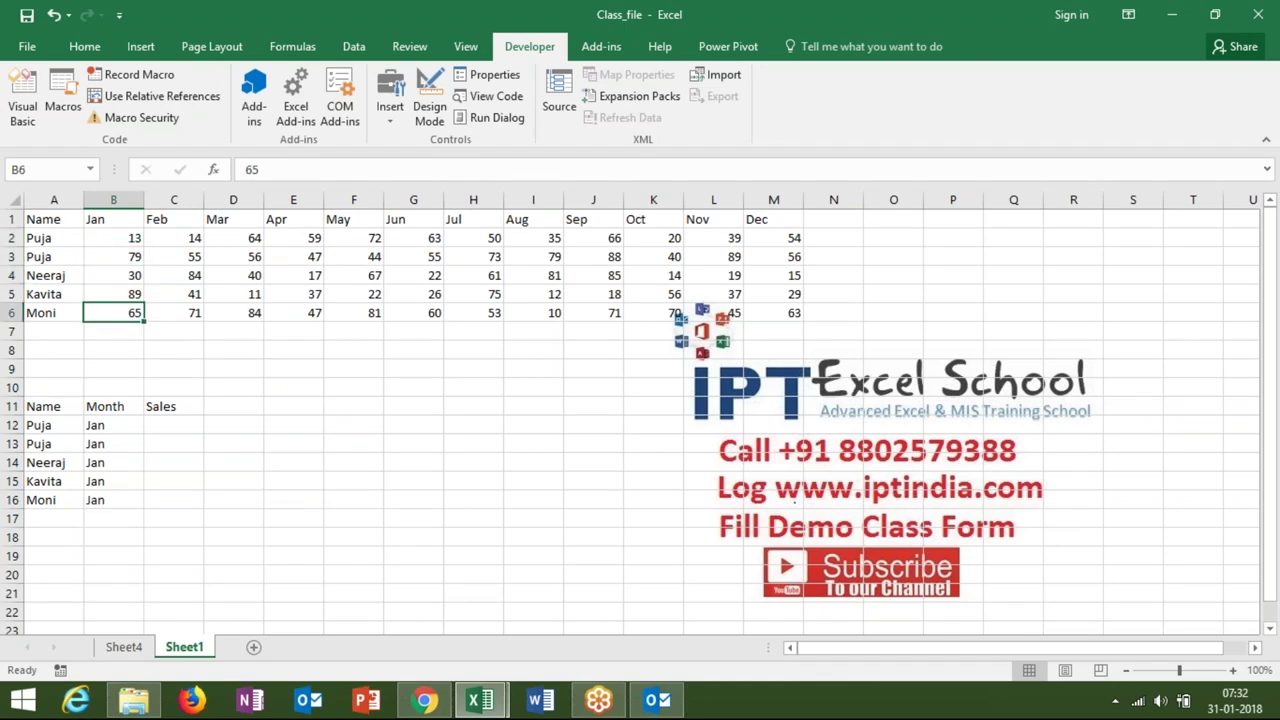
pyautogui.hotkey('alt', 'F11')
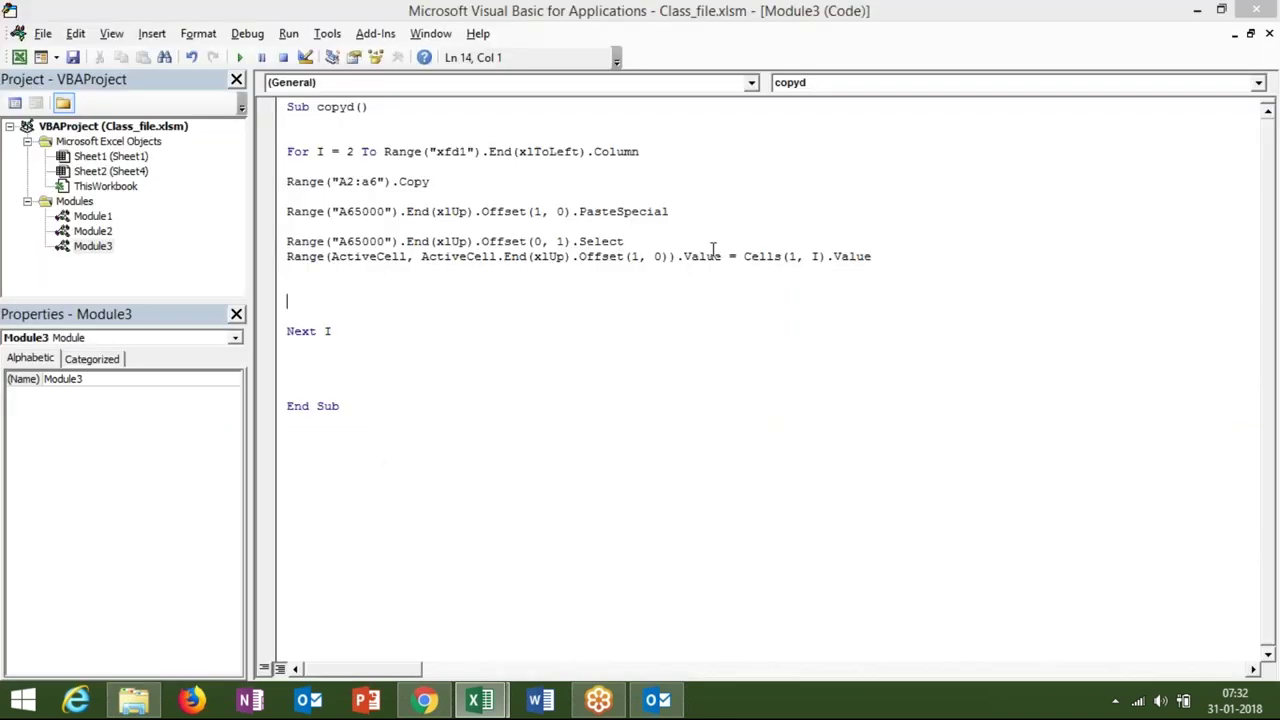
# Write Range(Cells(2, I), Cells(6, I)).Copy above Next I, checking the end row in the sheet
pyautogui.press('Up')
pyautogui.write('RANGE(')
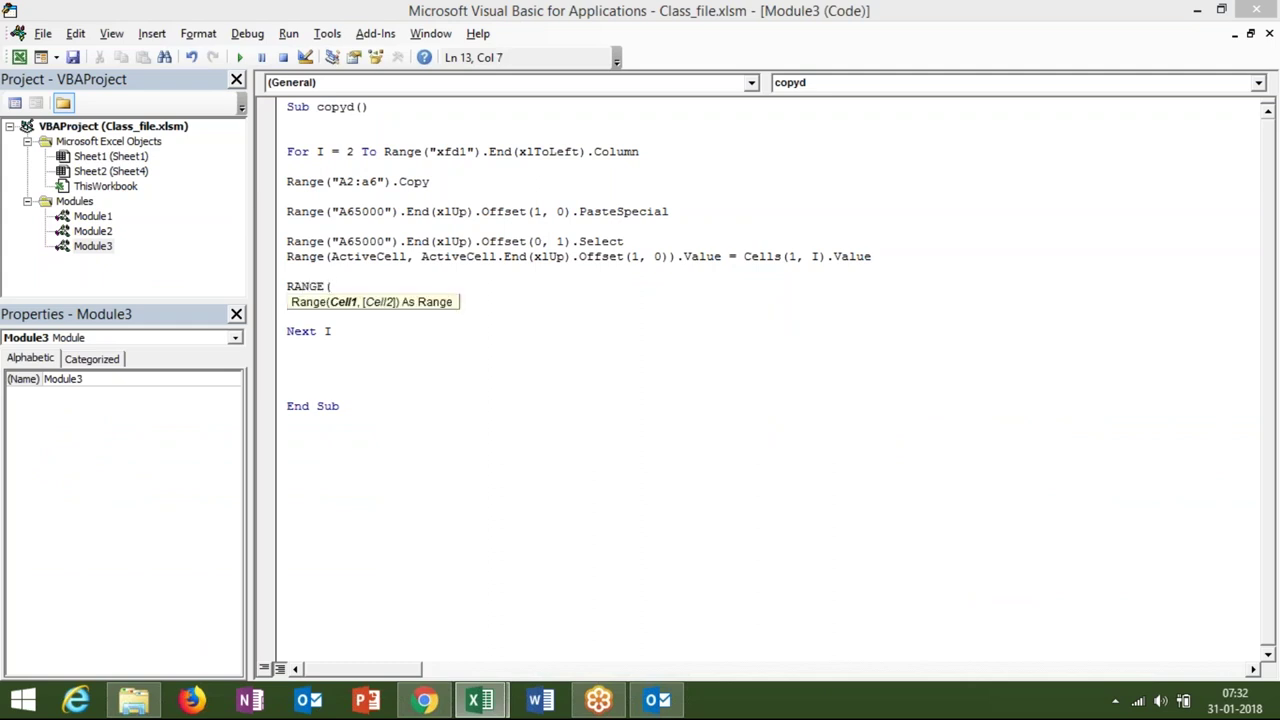
pyautogui.write('CELLS')
pyautogui.write('(2,')
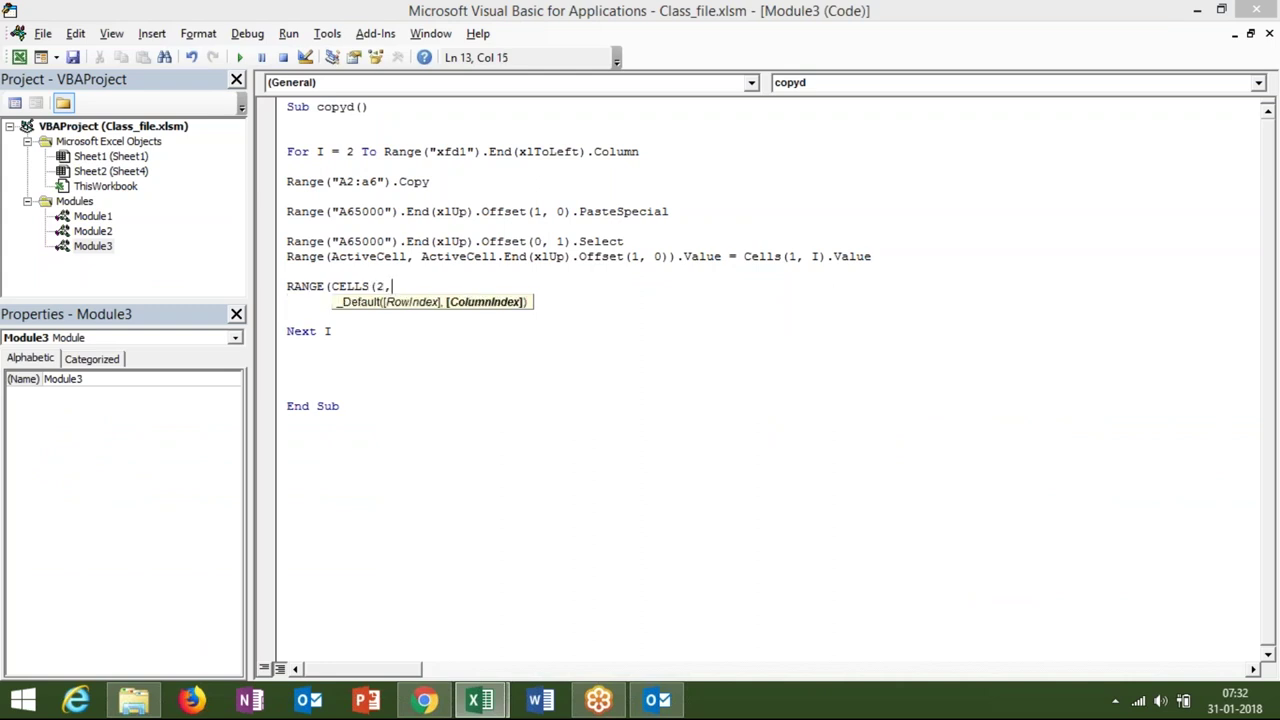
pyautogui.write('I)')
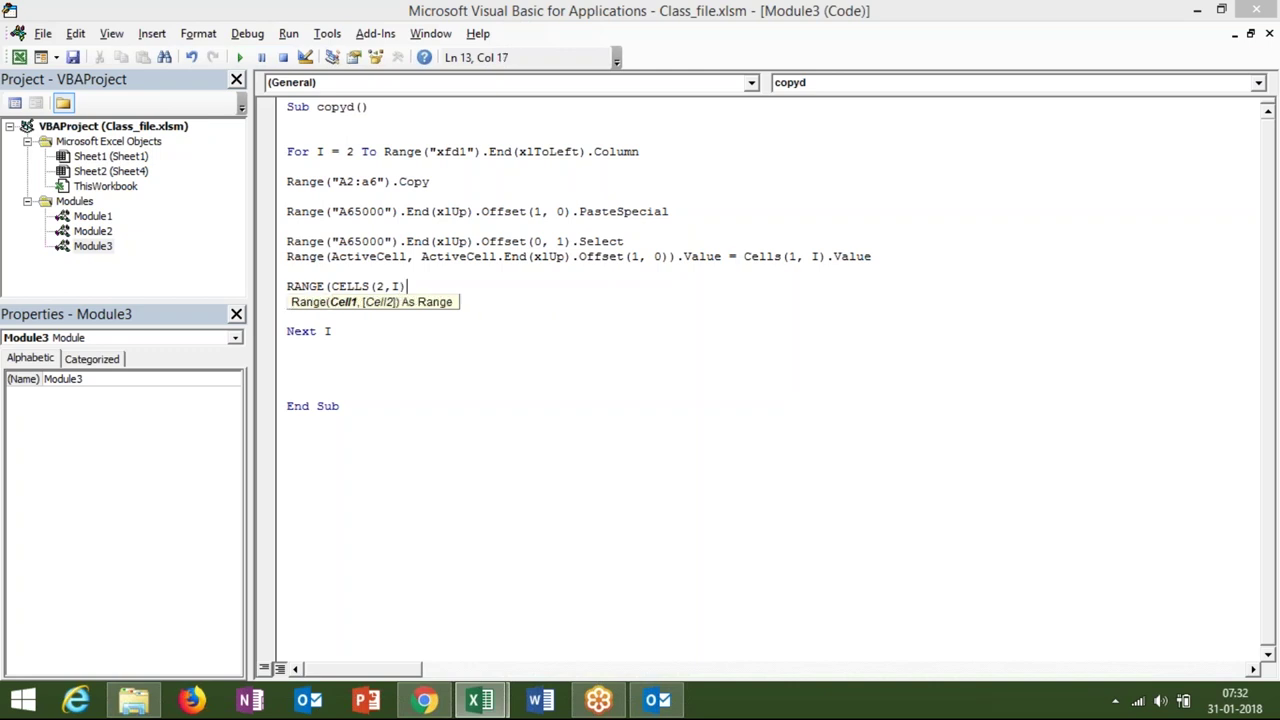
pyautogui.write(',CELLS')
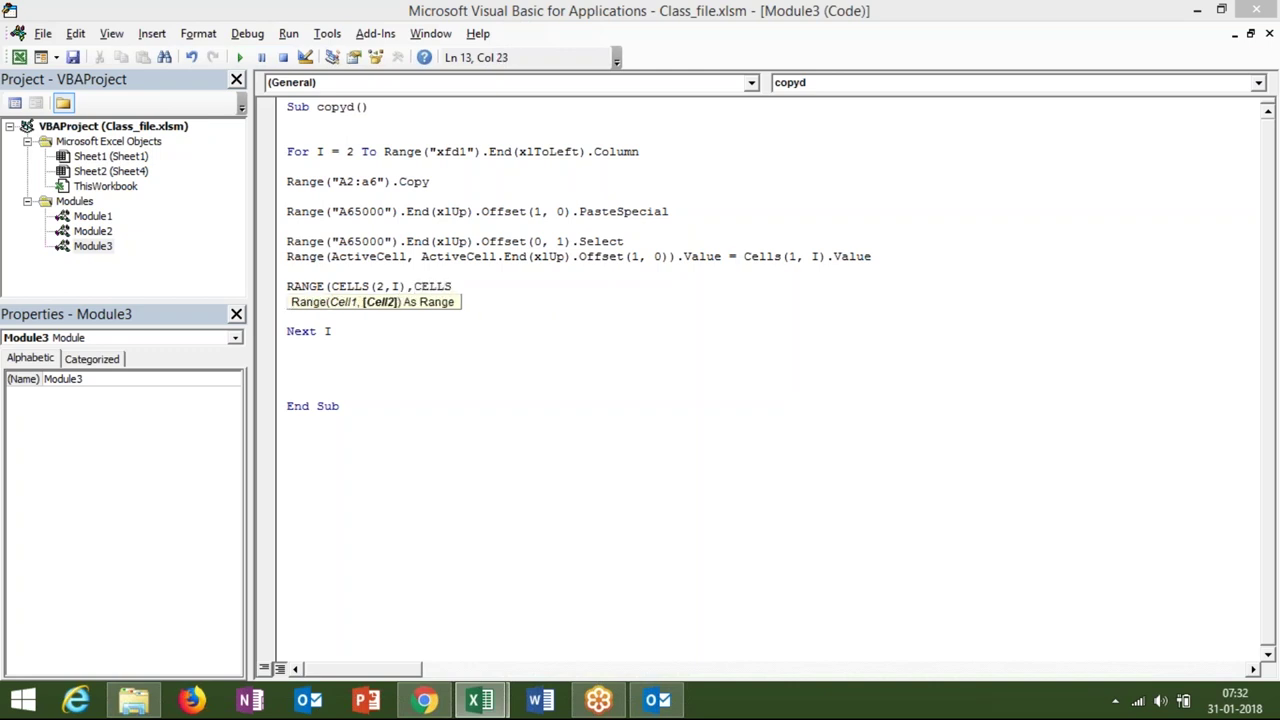
pyautogui.write('(')
pyautogui.hotkey('alt', 'Tab')
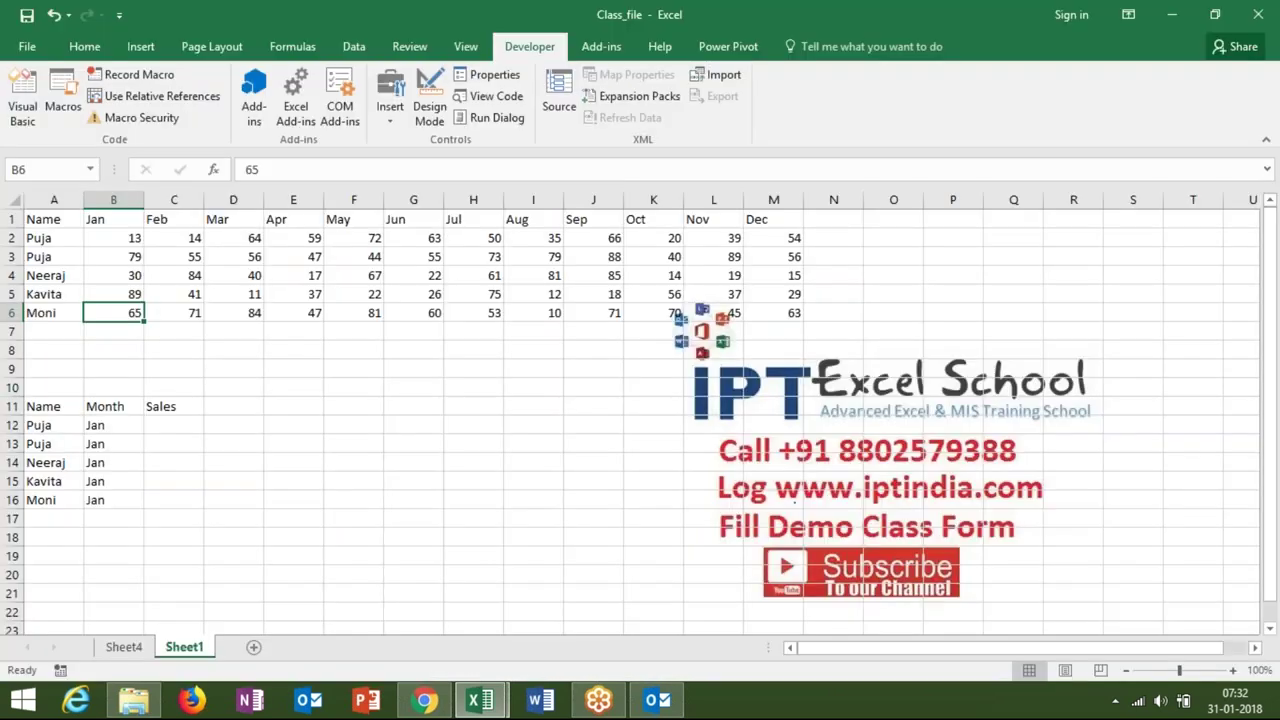
pyautogui.hotkey('alt', 'Tab')
pyautogui.write('6')
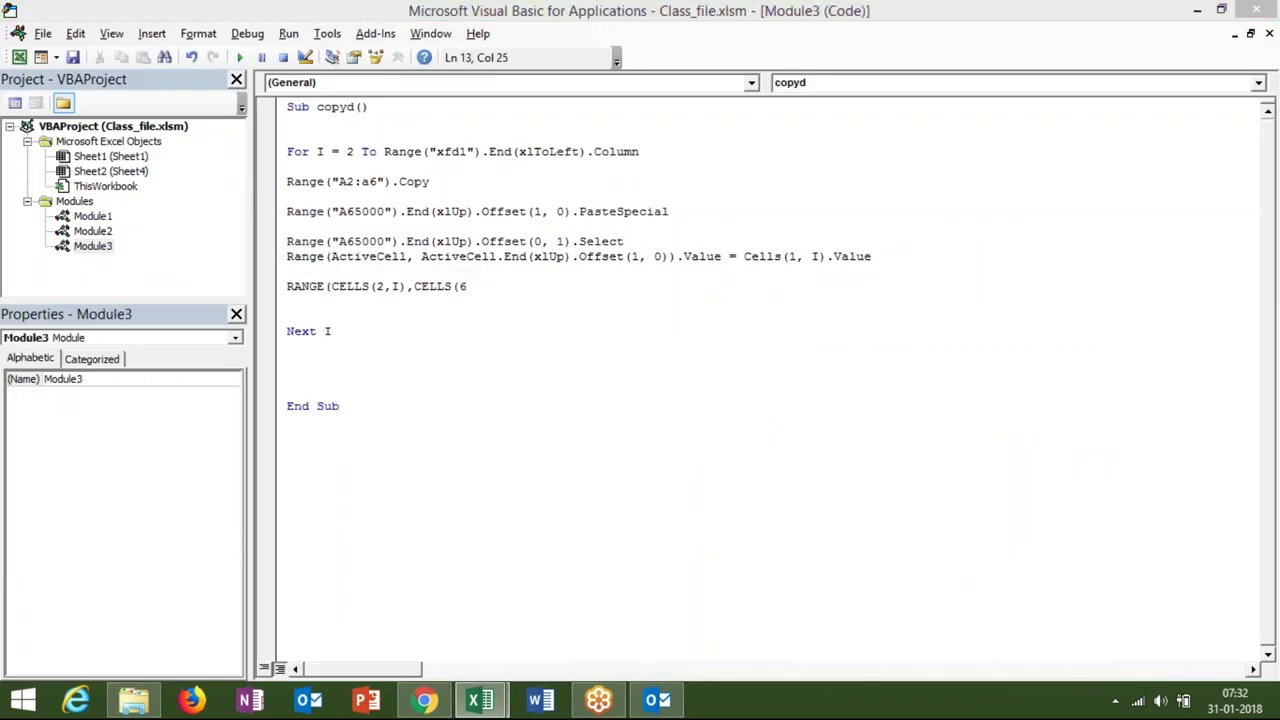
pyautogui.write(',I')
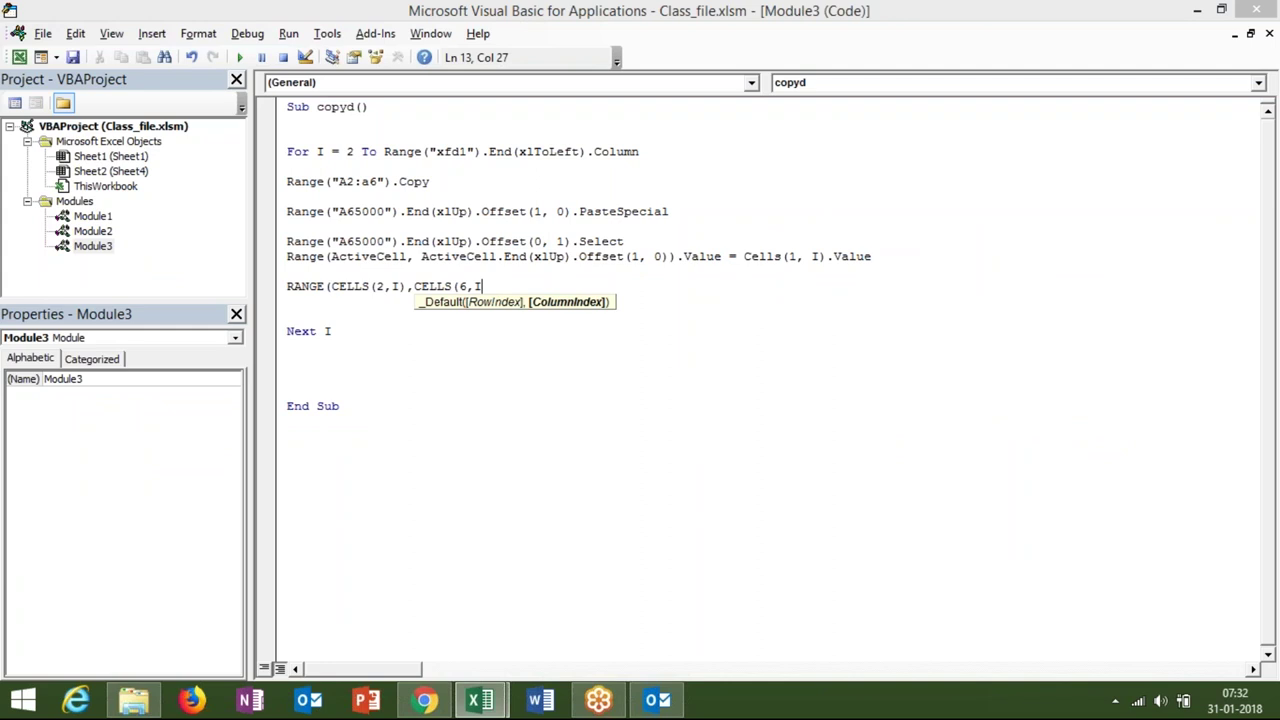
pyautogui.write('))')
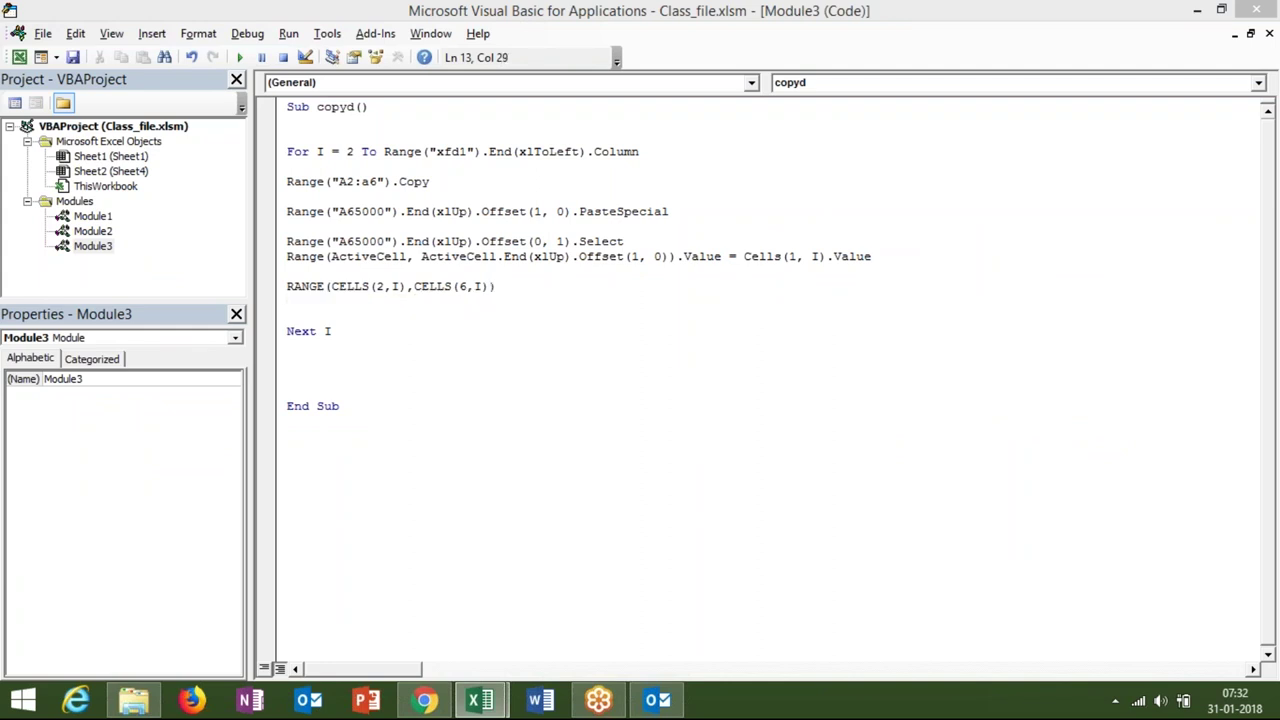
pyautogui.write('.Copy')
pyautogui.press('Escape')
pyautogui.press('Return')
pyautogui.press('Return')
pyautogui.press('Up')
pyautogui.press('Up')
pyautogui.press('Up')
pyautogui.press('Up')
pyautogui.press('Up')
# Duplicate the Offset(0, 1).Select line below the copy statement and change it to Offset(0, 2)
pyautogui.hotkey('shift', 'End')
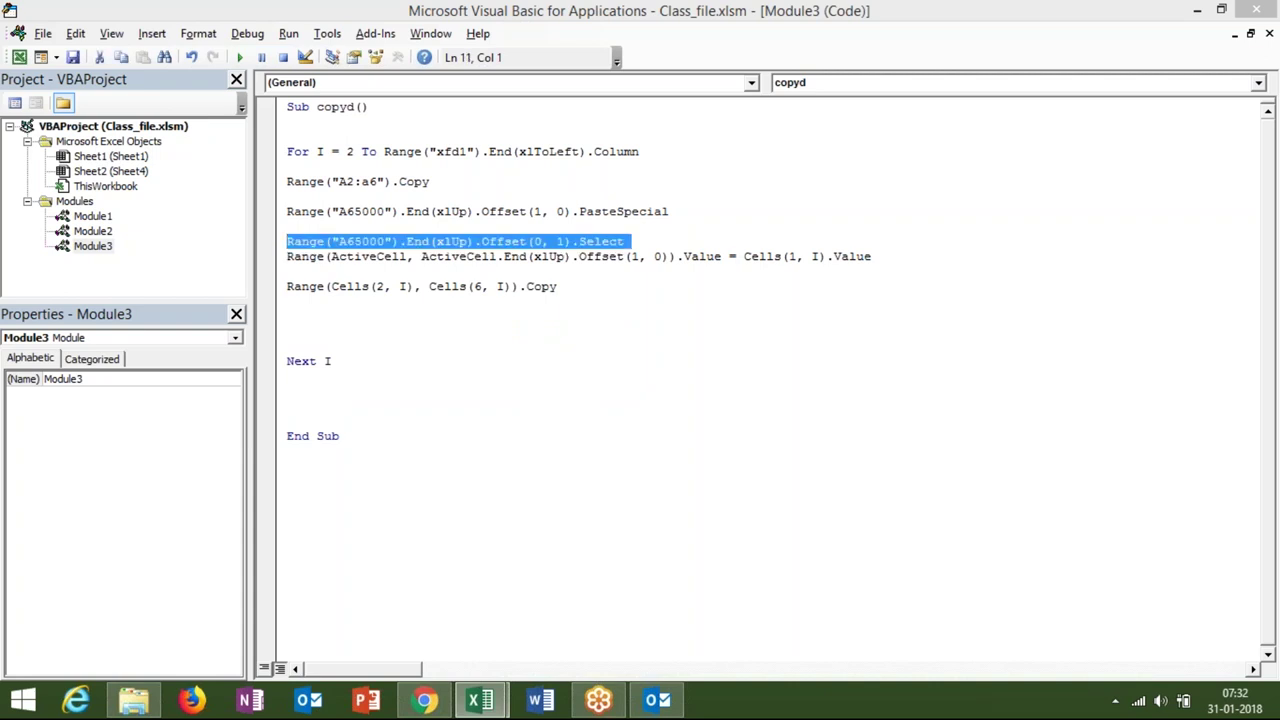
pyautogui.hotkey('ctrl', 'c')
pyautogui.press('Down')
pyautogui.press('Down')
pyautogui.press('Down')
pyautogui.hotkey('ctrl', 'v')
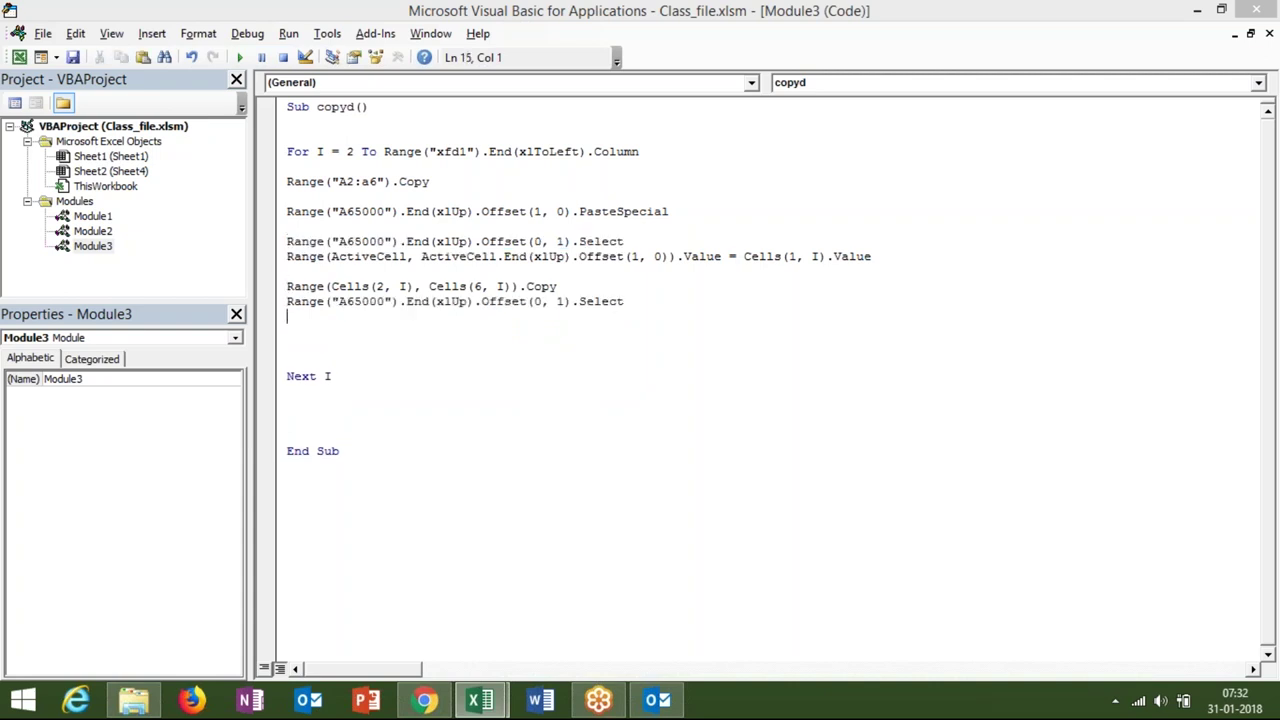
pyautogui.click(560, 300)
pyautogui.press('Delete')
pyautogui.write('2')
pyautogui.click(288, 316)
pyautogui.click(566, 301)
# Add Range(ActiveCell, ActiveCell.End(xlUp).Offset(1, 0)).PasteSpecial below it, reusing line 11's range
pyautogui.click(678, 257)
pyautogui.moveTo(723, 257); pyautogui.dragTo(287, 257)
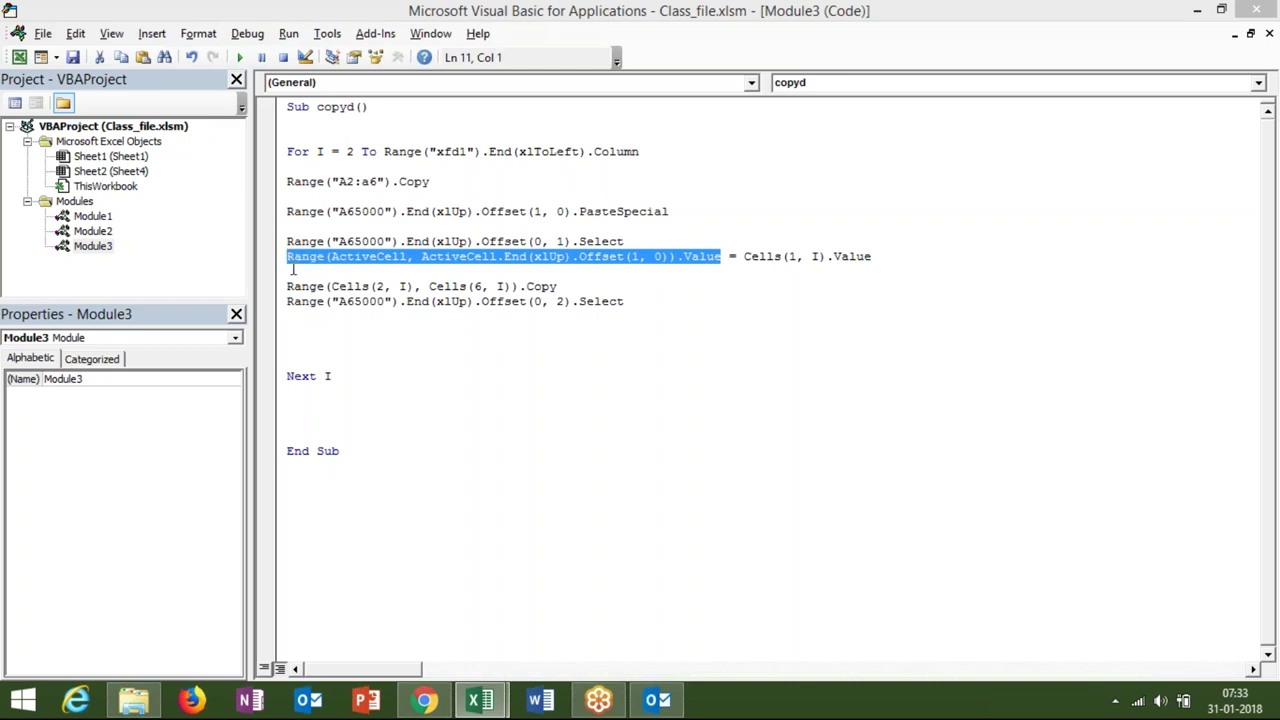
pyautogui.click(311, 315)
pyautogui.hotkey('ctrl', 'v')
pyautogui.press('BackSpace')
pyautogui.press('BackSpace')
pyautogui.press('BackSpace')
pyautogui.press('BackSpace')
pyautogui.press('BackSpace')
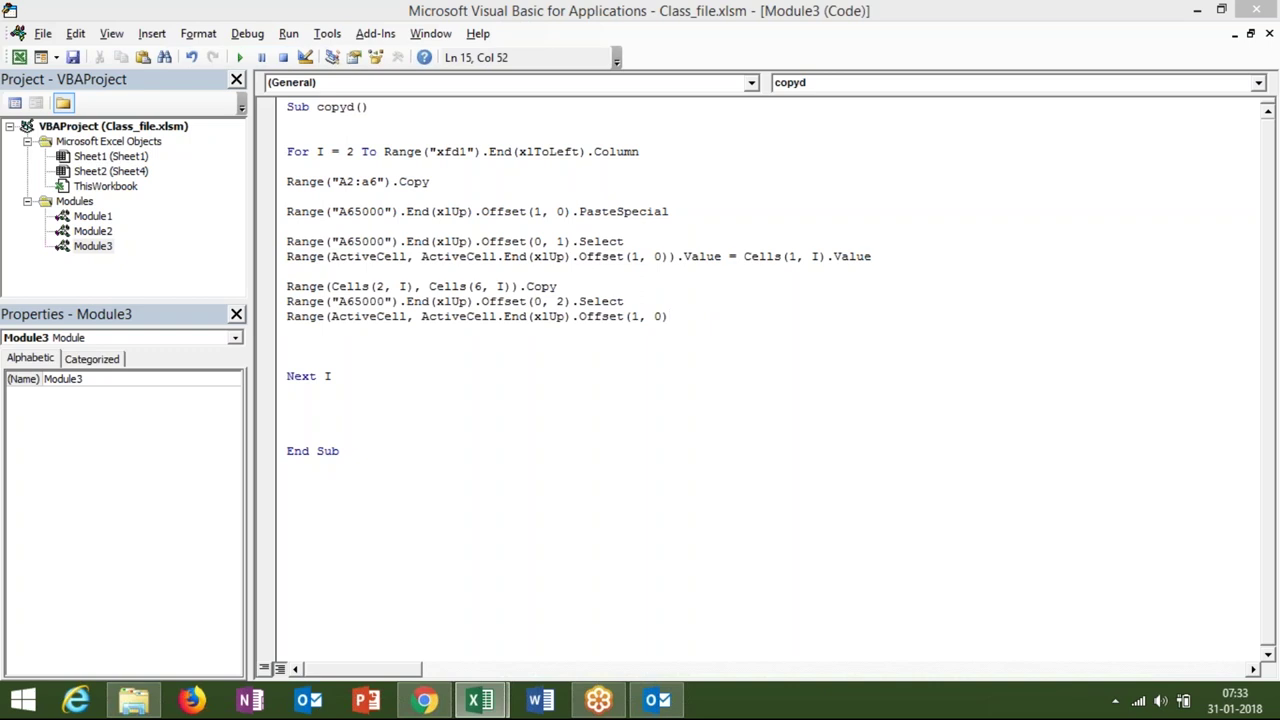
pyautogui.write('.')
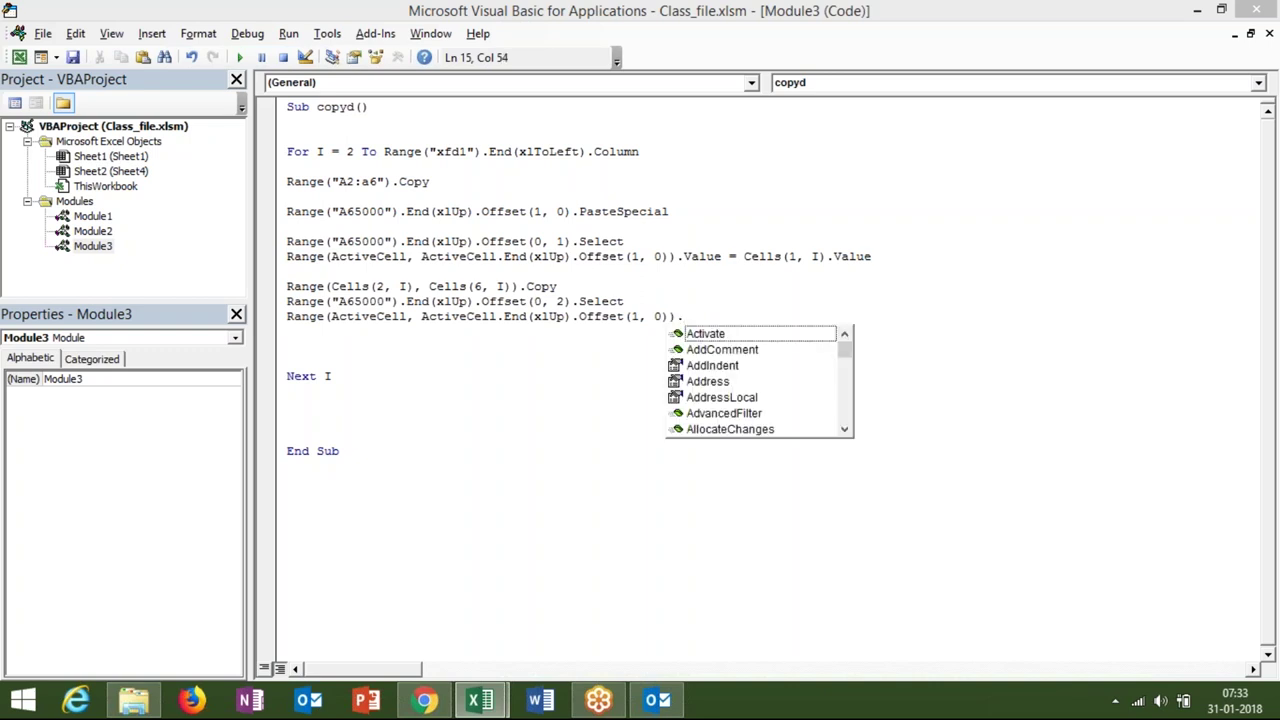
pyautogui.write('P')
pyautogui.press('Down')
pyautogui.press('Down')
pyautogui.press('Down')
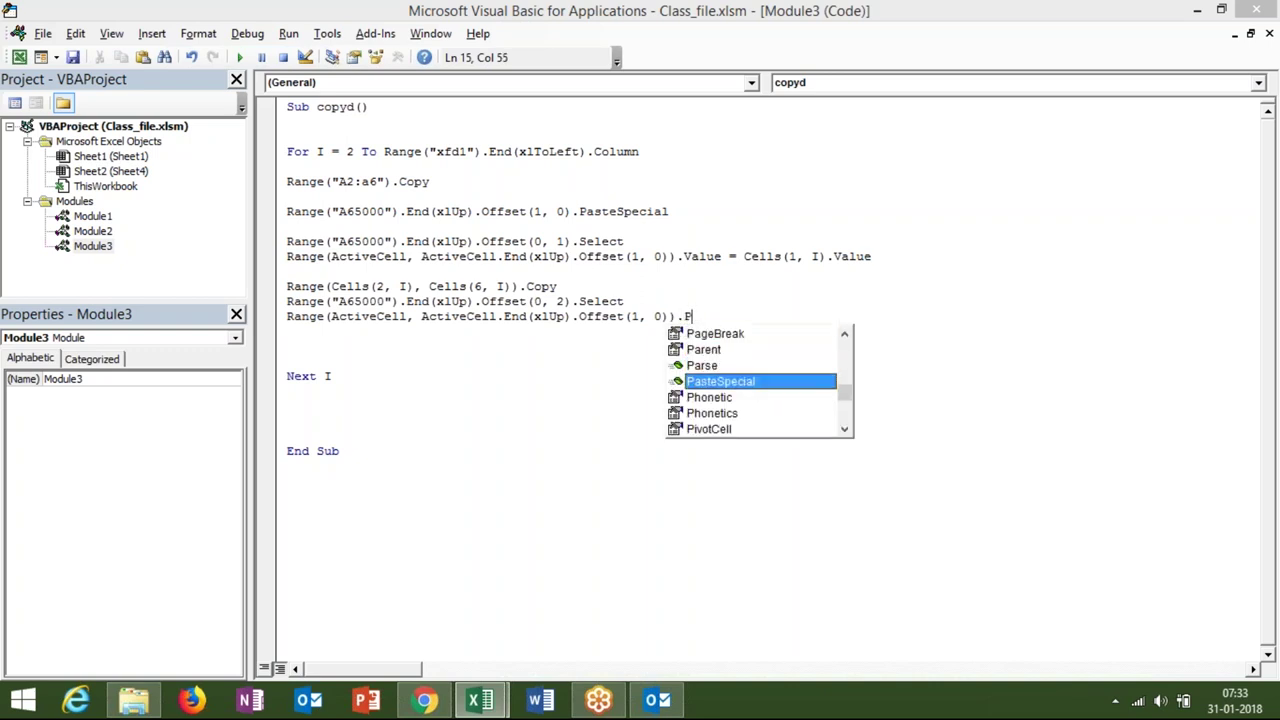
pyautogui.press('Return')
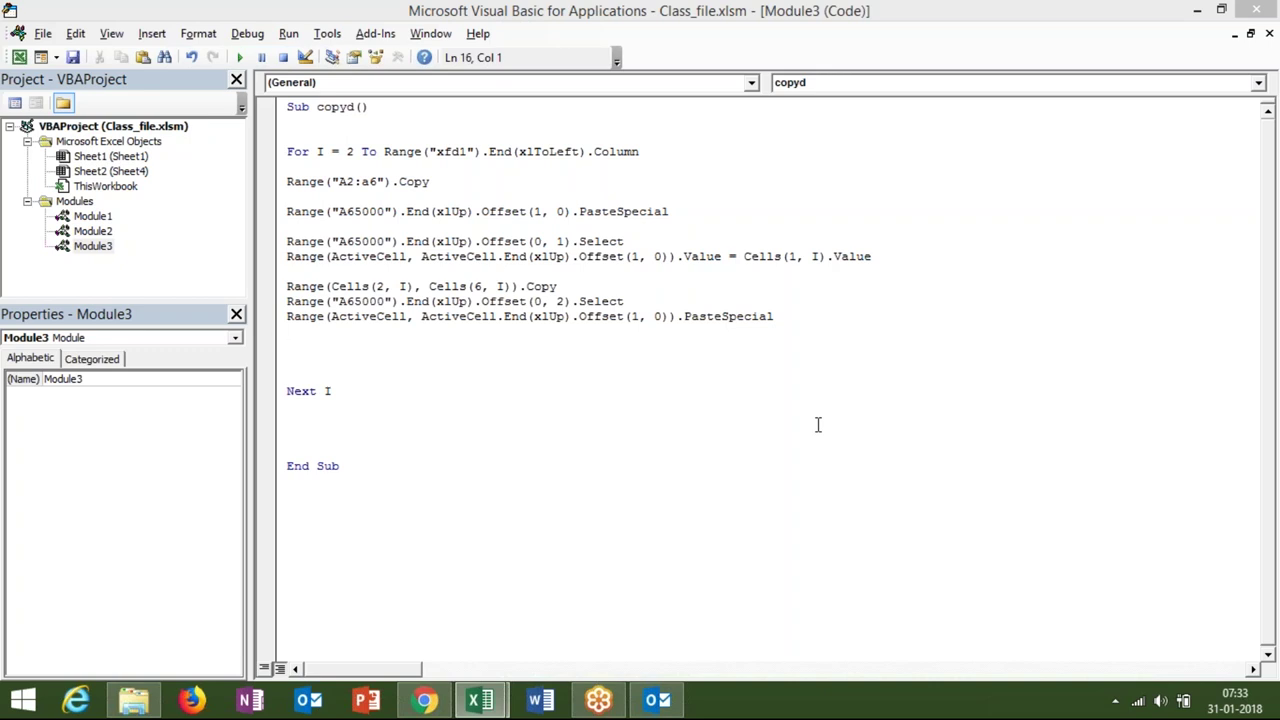
pyautogui.press('Delete')
pyautogui.hotkey('alt', 'Tab')
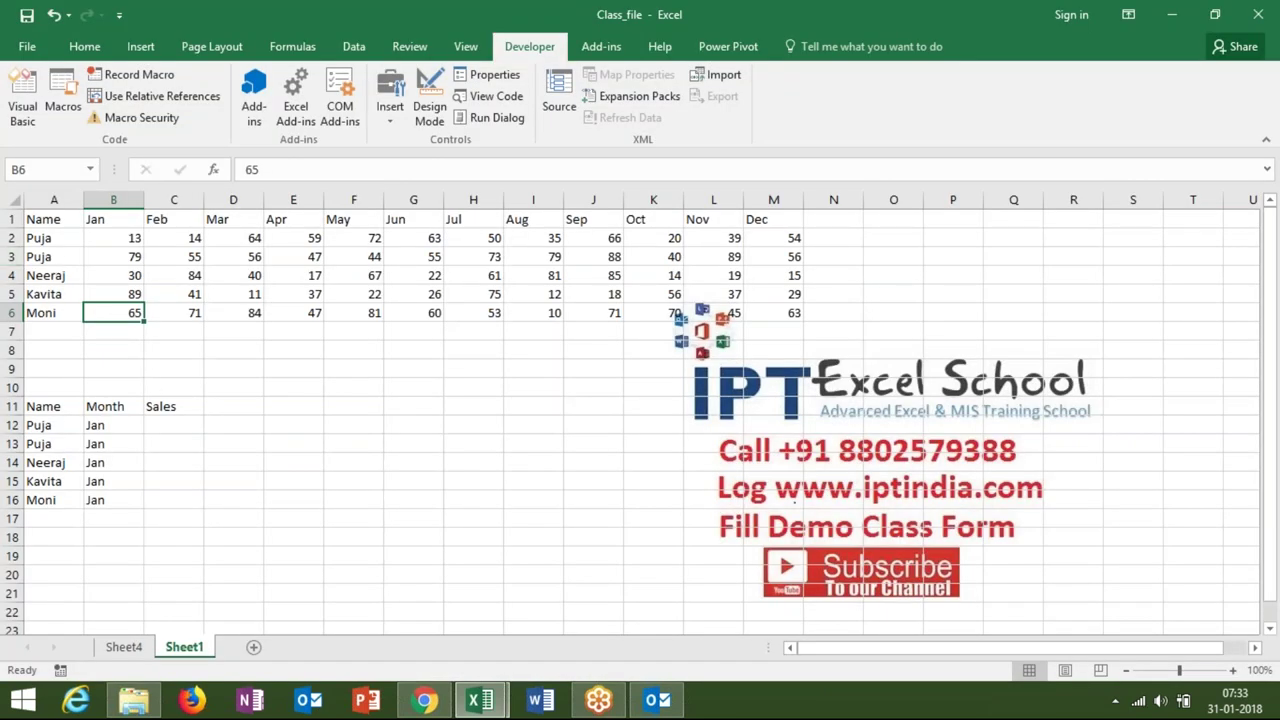
# Look at the copyd macro in the Macros list and VBA editor without running it
pyautogui.click(54, 238)
pyautogui.click(64, 110)
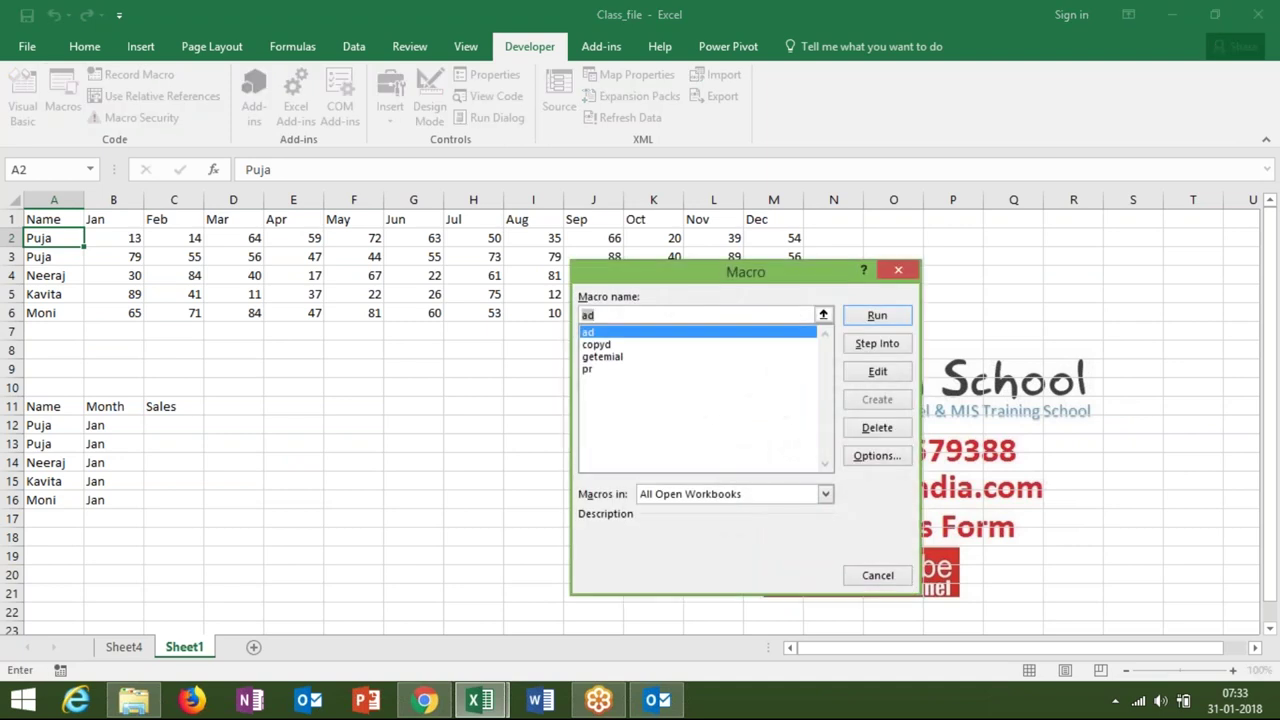
pyautogui.click(606, 344)
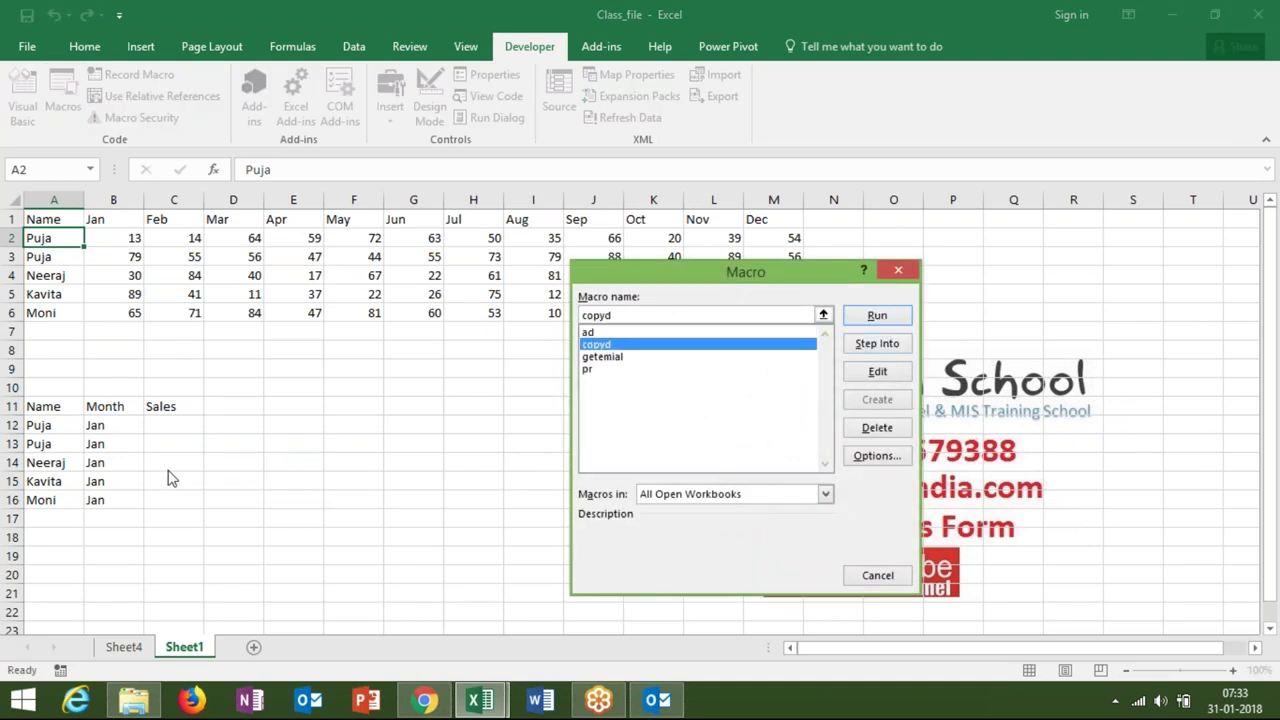
pyautogui.press('Escape')
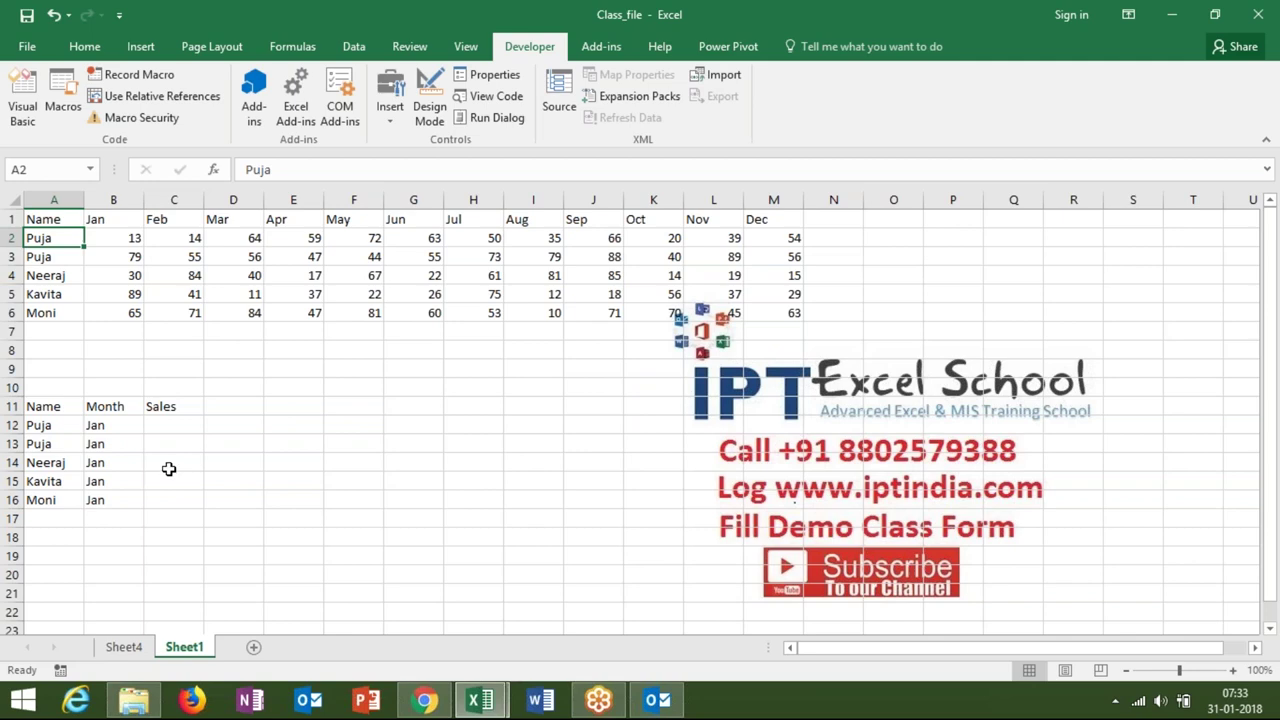
pyautogui.hotkey('alt', 'F11')
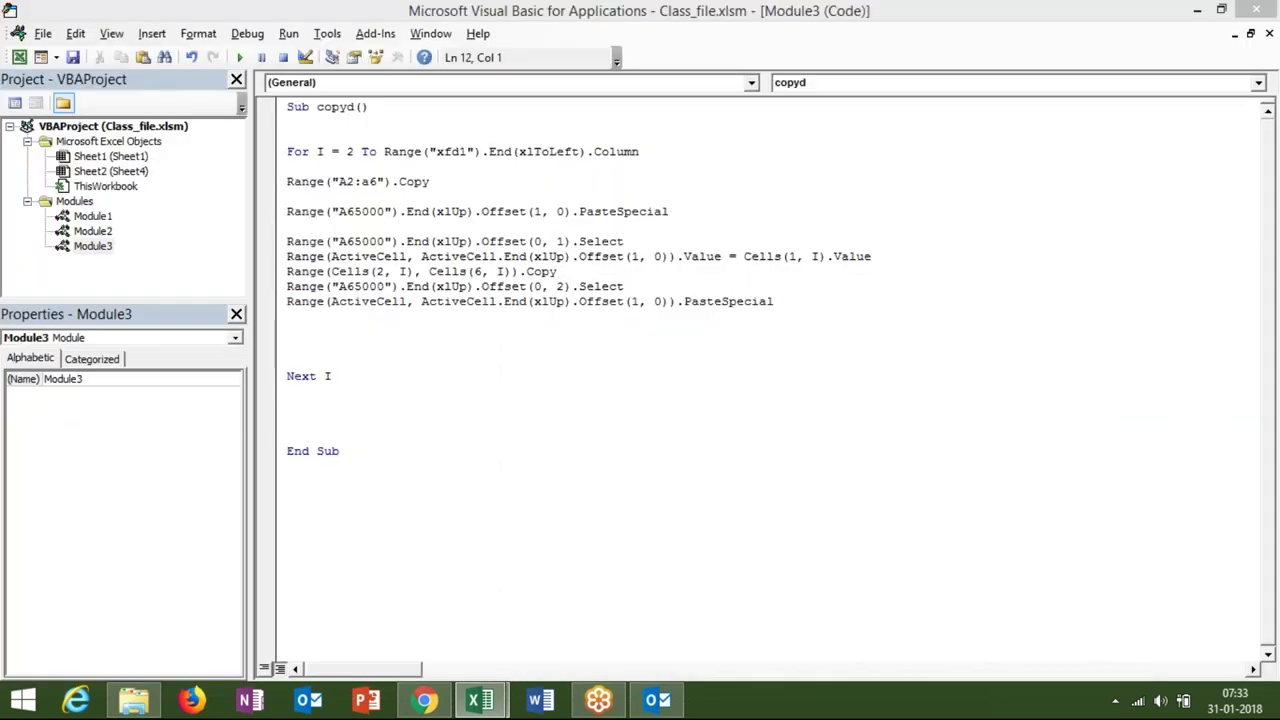
pyautogui.hotkey('alt', 'Tab')
# Clear the old test-run names and Jan months from A12:B16, keeping the headings
pyautogui.press('Down')
pyautogui.press('Down')
pyautogui.press('Down')
pyautogui.press('Down')
pyautogui.press('Down')
pyautogui.press('Down')
pyautogui.press('Down')
pyautogui.press('Down')
pyautogui.hotkey('shift', 'Right')
pyautogui.hotkey('shift', 'Down')
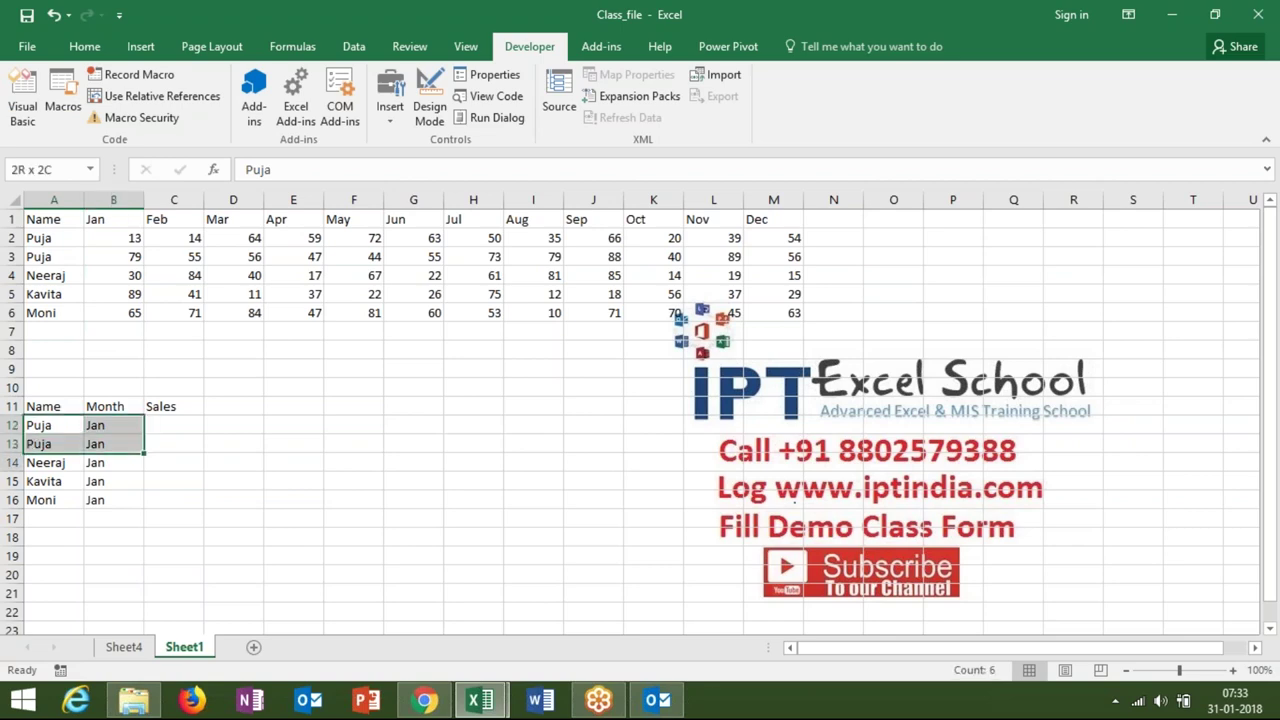
pyautogui.hotkey('shift', 'Down')
pyautogui.hotkey('shift', 'Down')
pyautogui.hotkey('shift', 'Down')
pyautogui.press('Delete')
pyautogui.hotkey('alt', 'F11')
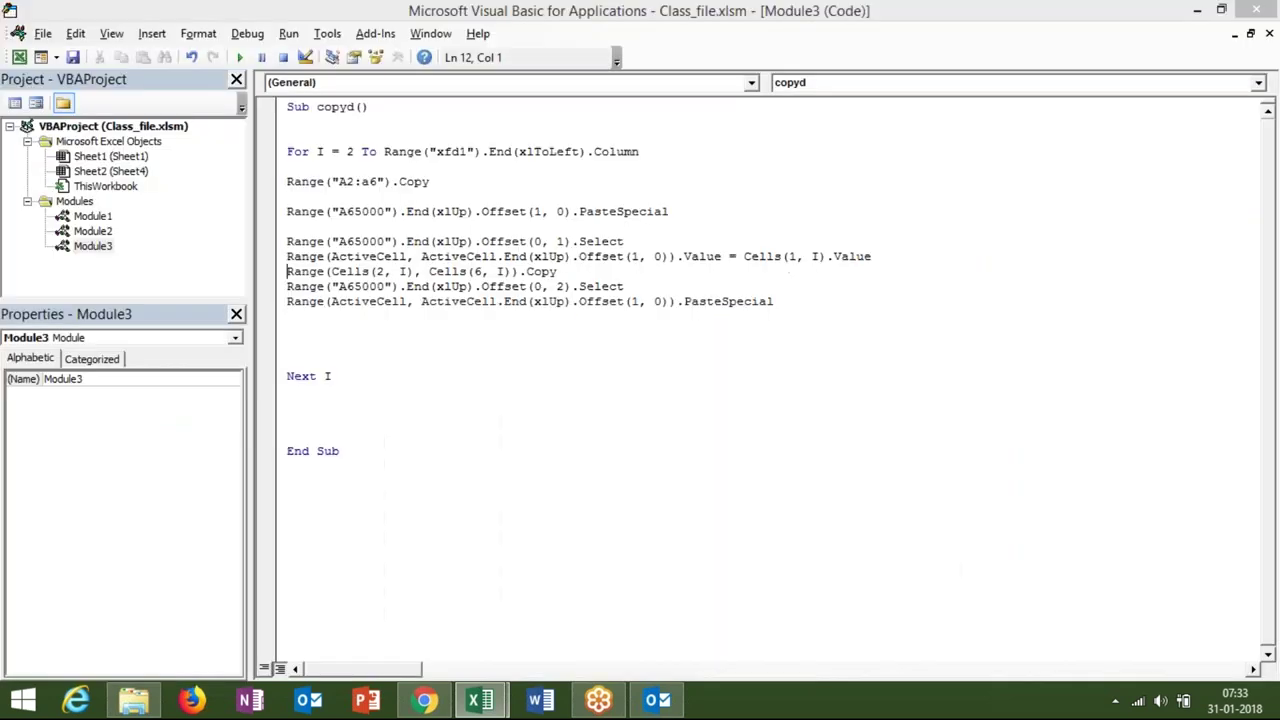
pyautogui.hotkey('alt', 'F11')
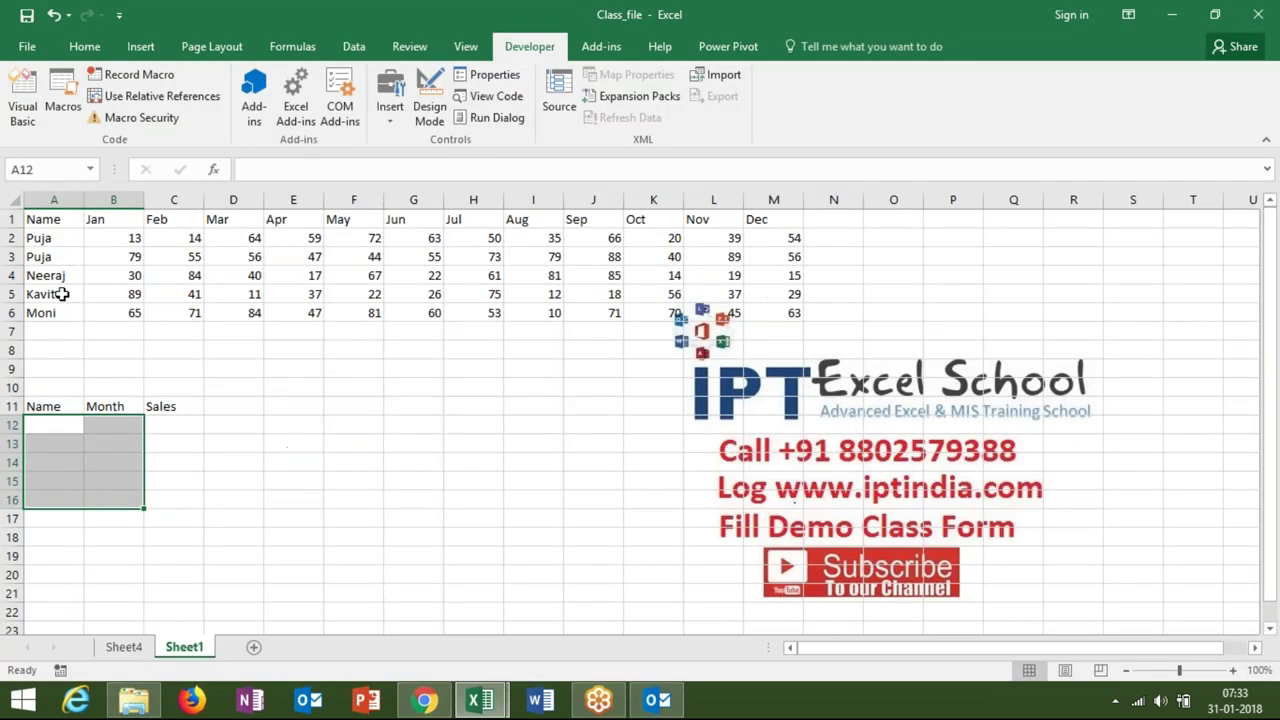
pyautogui.click(46, 275)
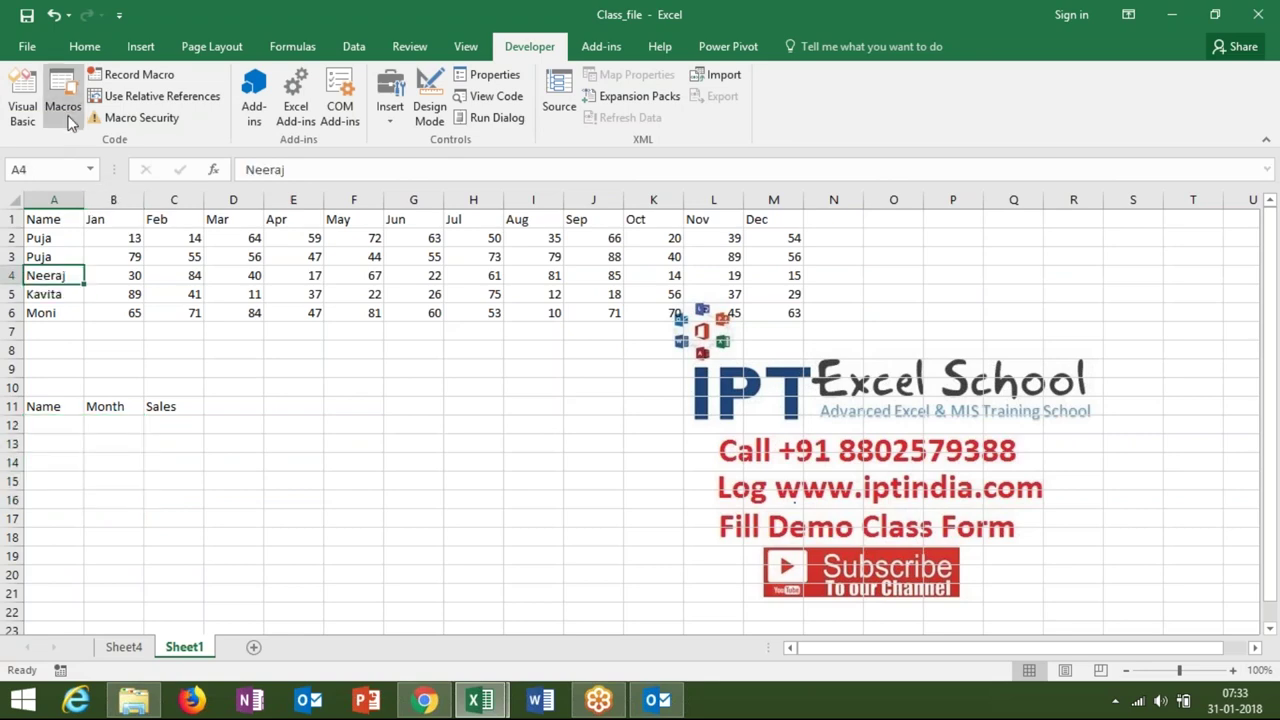
# Run copyd to stack all months' sales into the list and review the results down to row 71
pyautogui.click(66, 110)
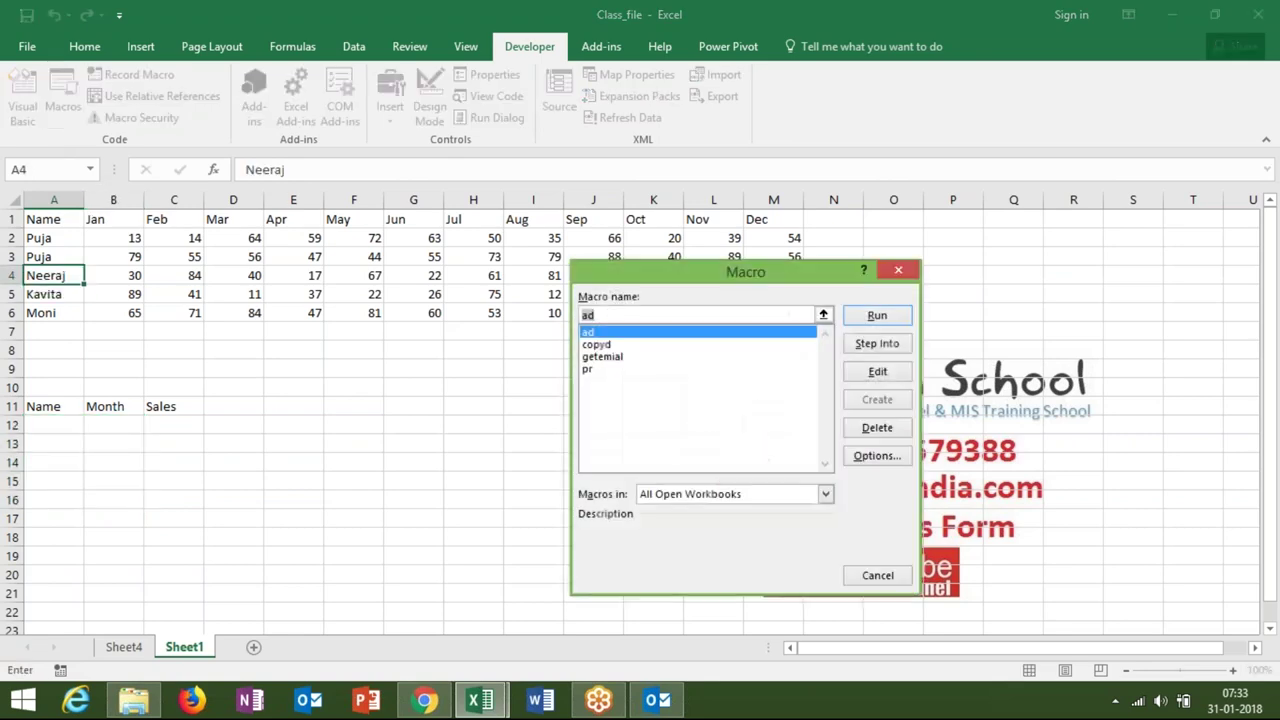
pyautogui.click(596, 344)
pyautogui.click(871, 320)
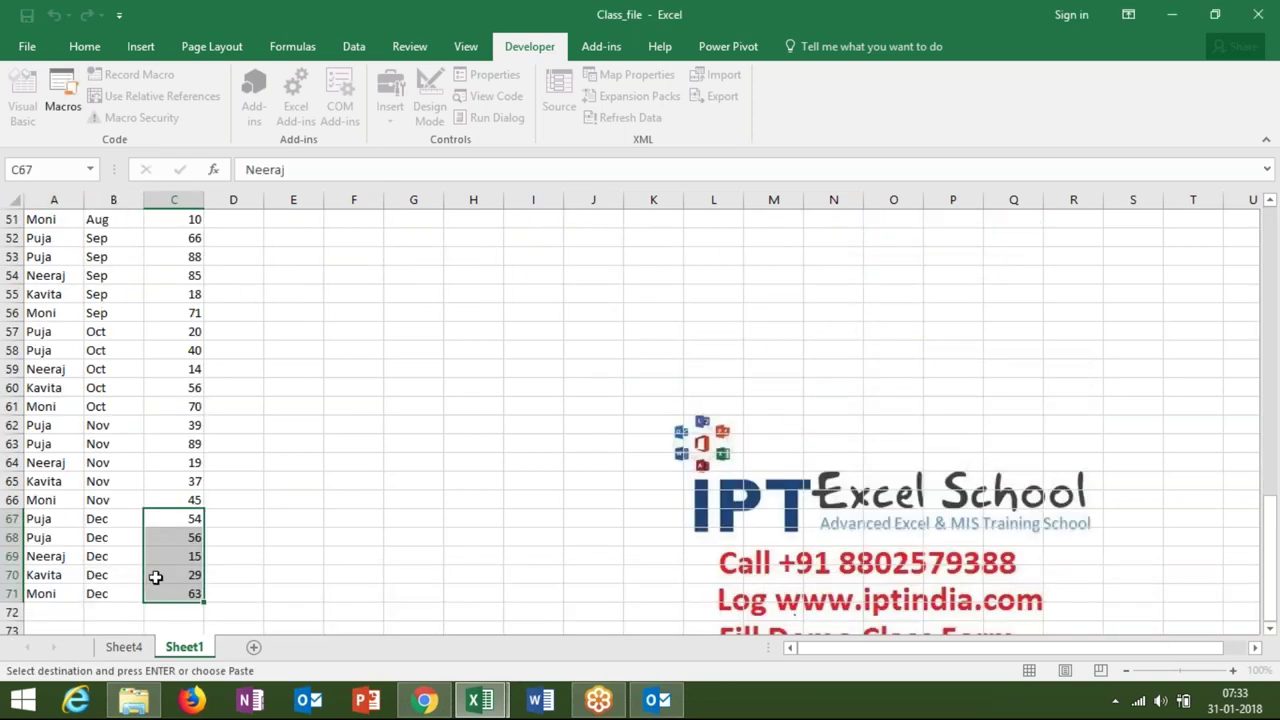
pyautogui.scroll(3, 105, 560)
pyautogui.scroll(3, 105, 560)
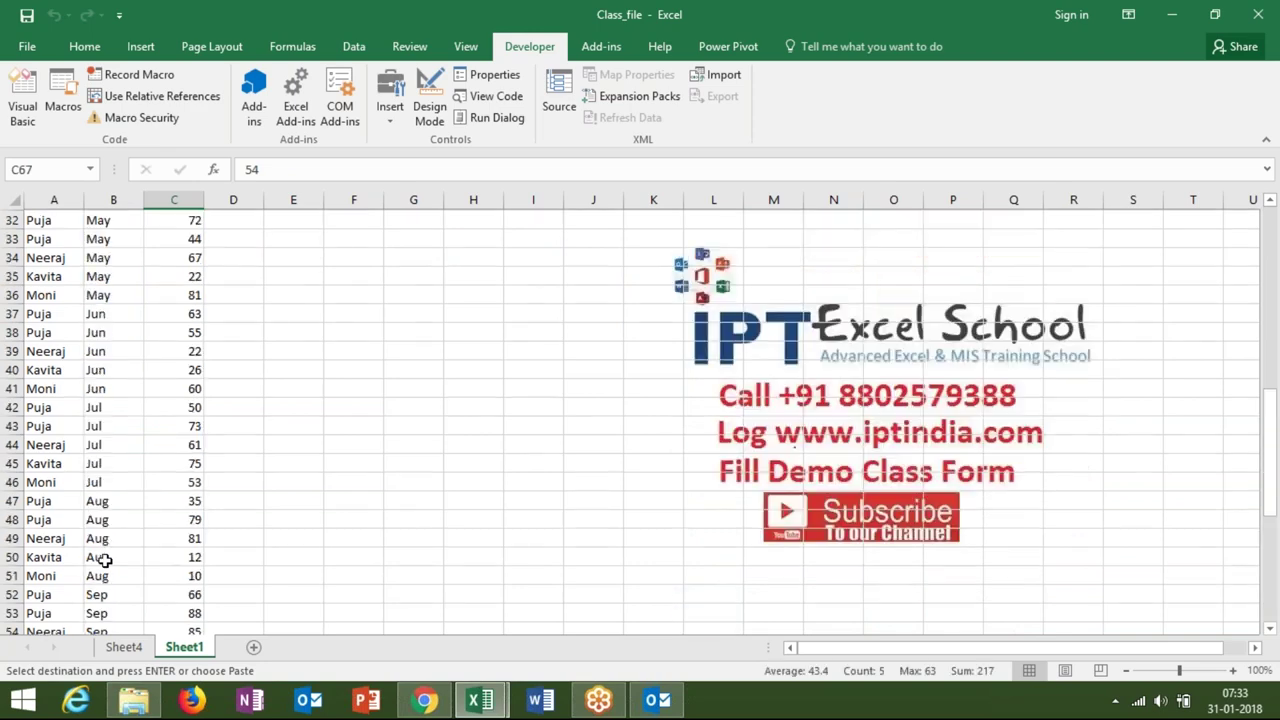
pyautogui.scroll(7, 105, 560)
pyautogui.scroll(4, 105, 560)
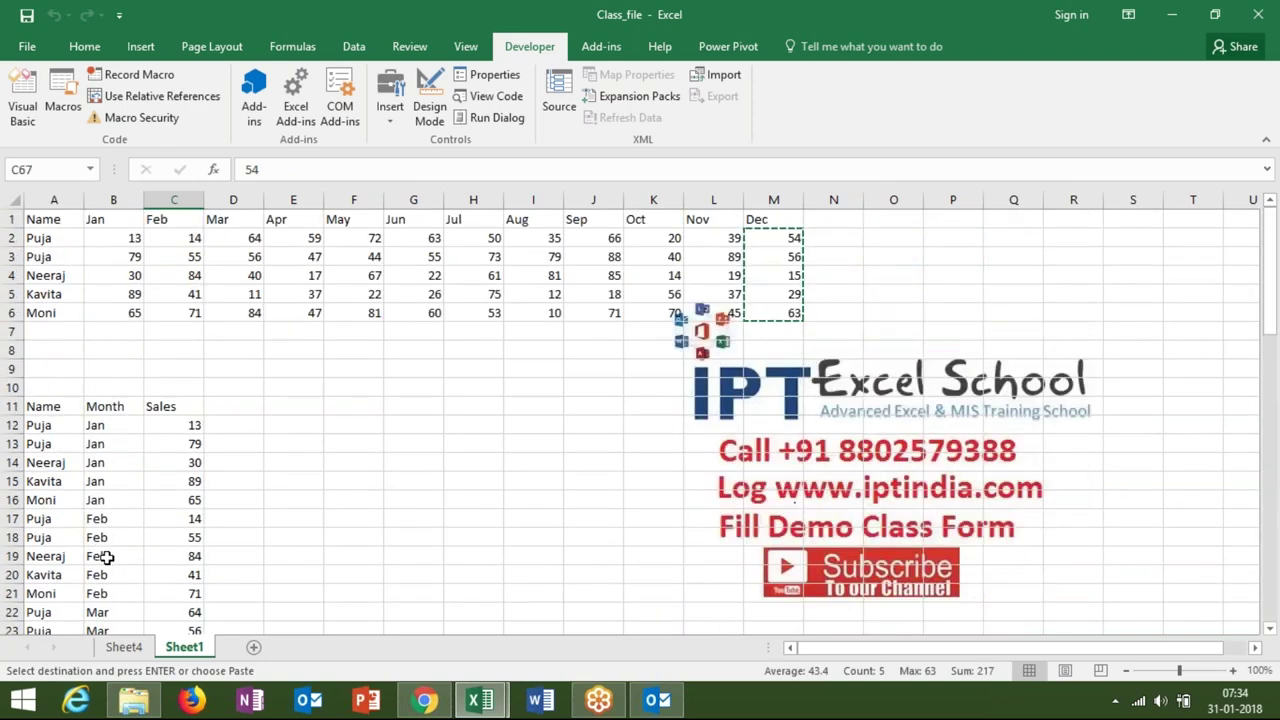
pyautogui.scroll(-6, 105, 550)
pyautogui.scroll(-2, 110, 547)
pyautogui.scroll(-3, 112, 547)
pyautogui.scroll(4, 112, 547)
pyautogui.hotkey('alt', 'Tab')
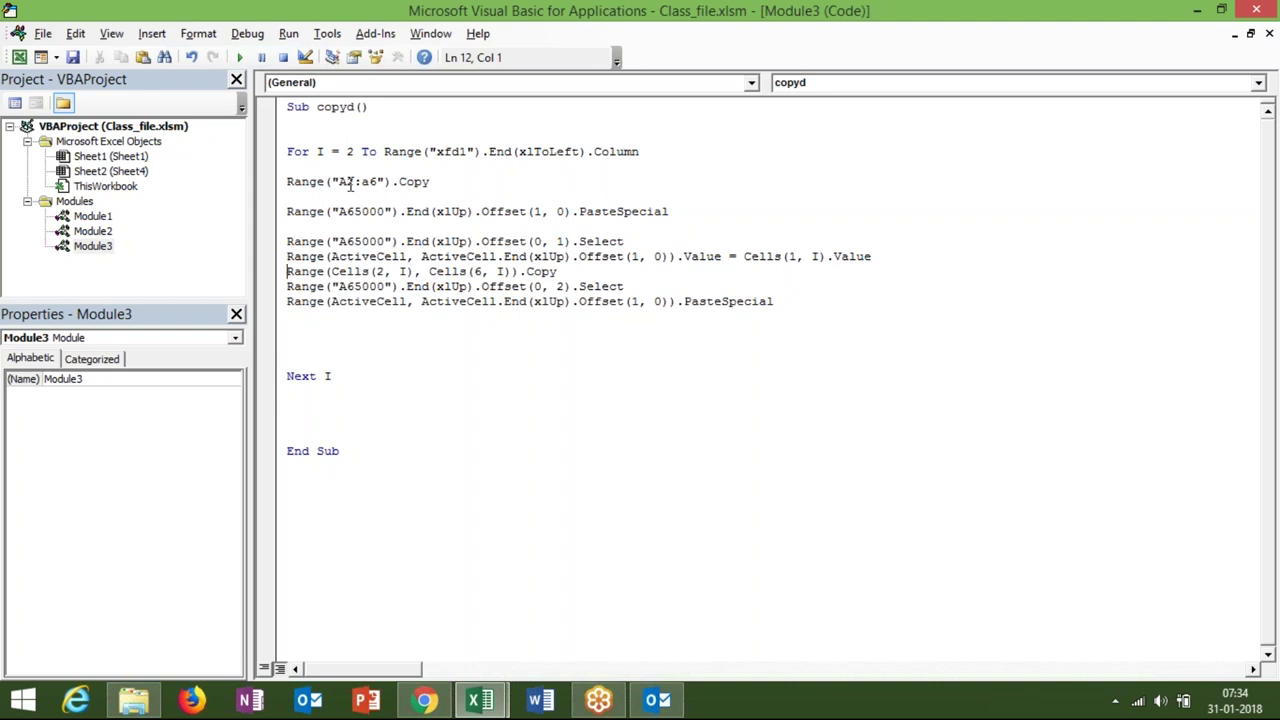
# Return to Sheet1's stacked list, select C2 and cancel the copy marquee with Esc
pyautogui.hotkey('alt', 'F11')
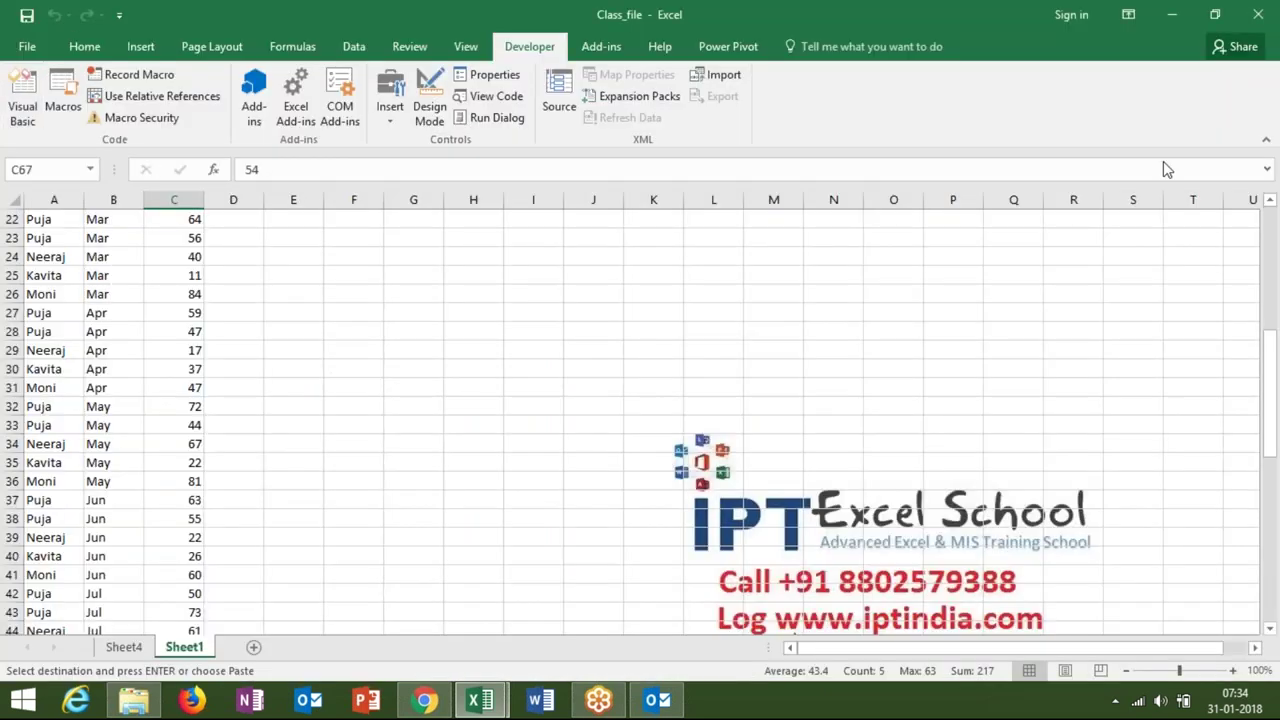
pyautogui.hotkey('alt', 'F11')
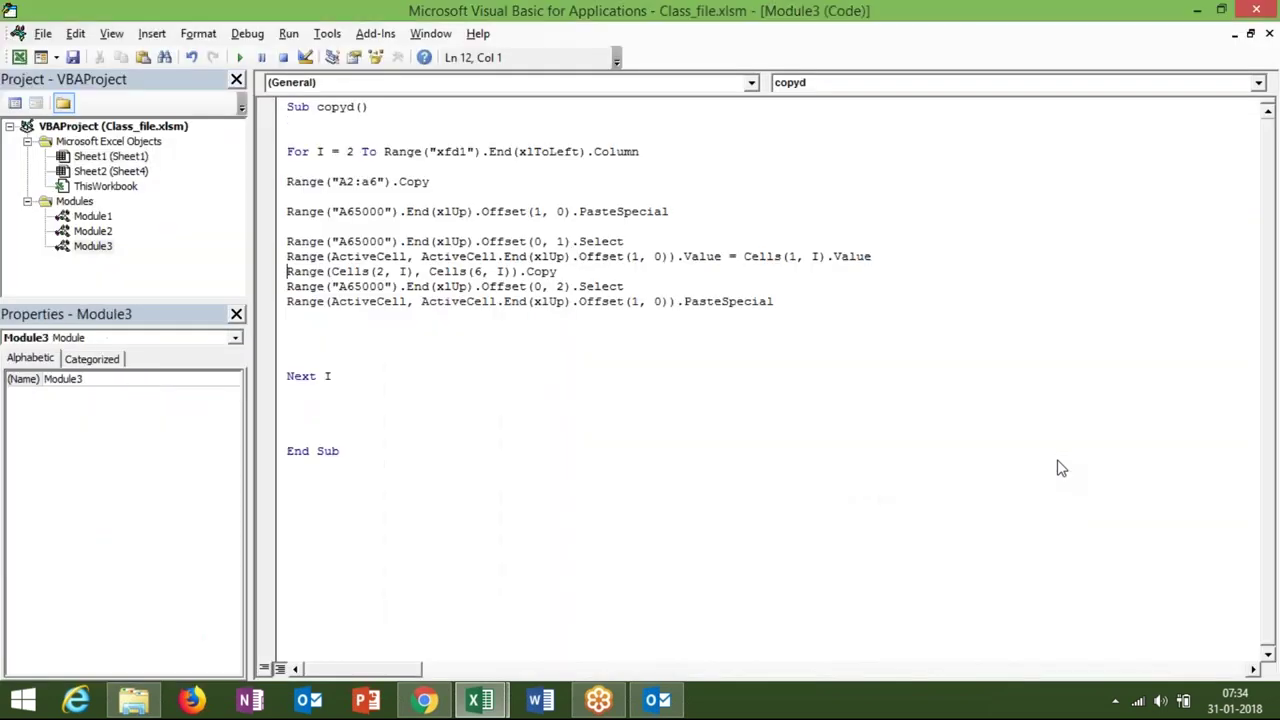
pyautogui.hotkey('alt', 'F11')
pyautogui.scroll(7, 157, 305)
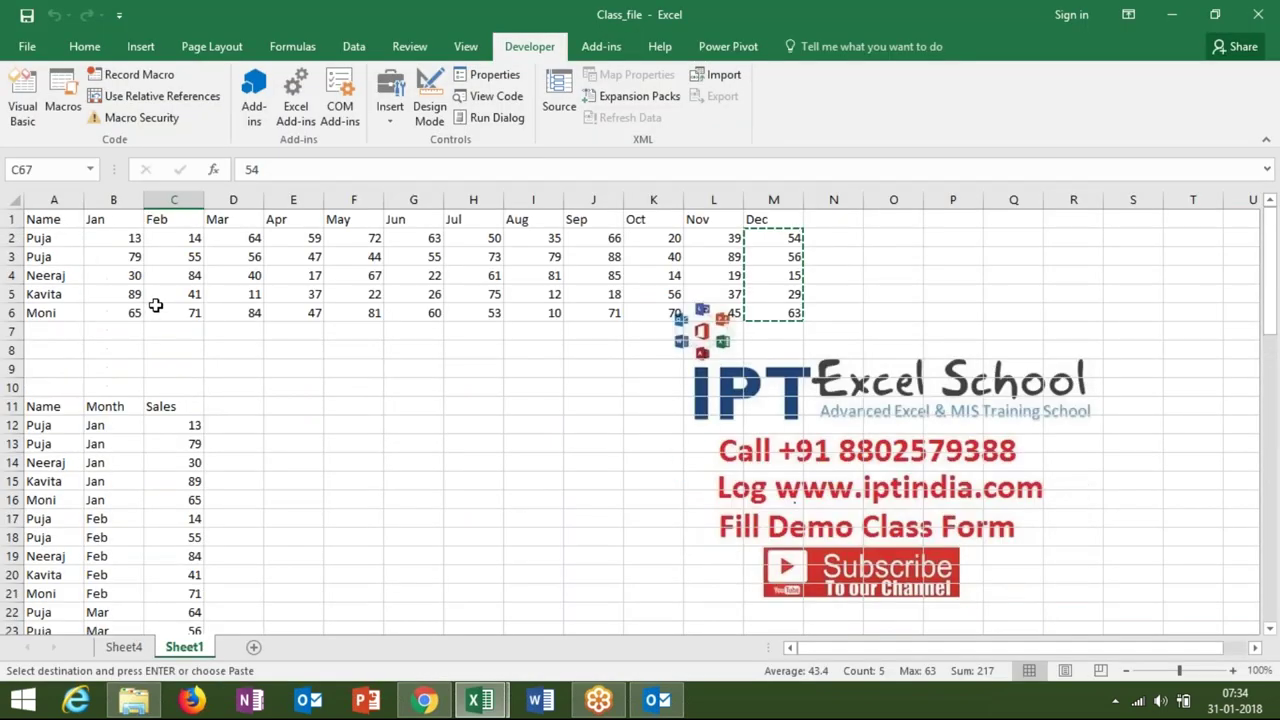
pyautogui.click(186, 245)
pyautogui.press('Escape')
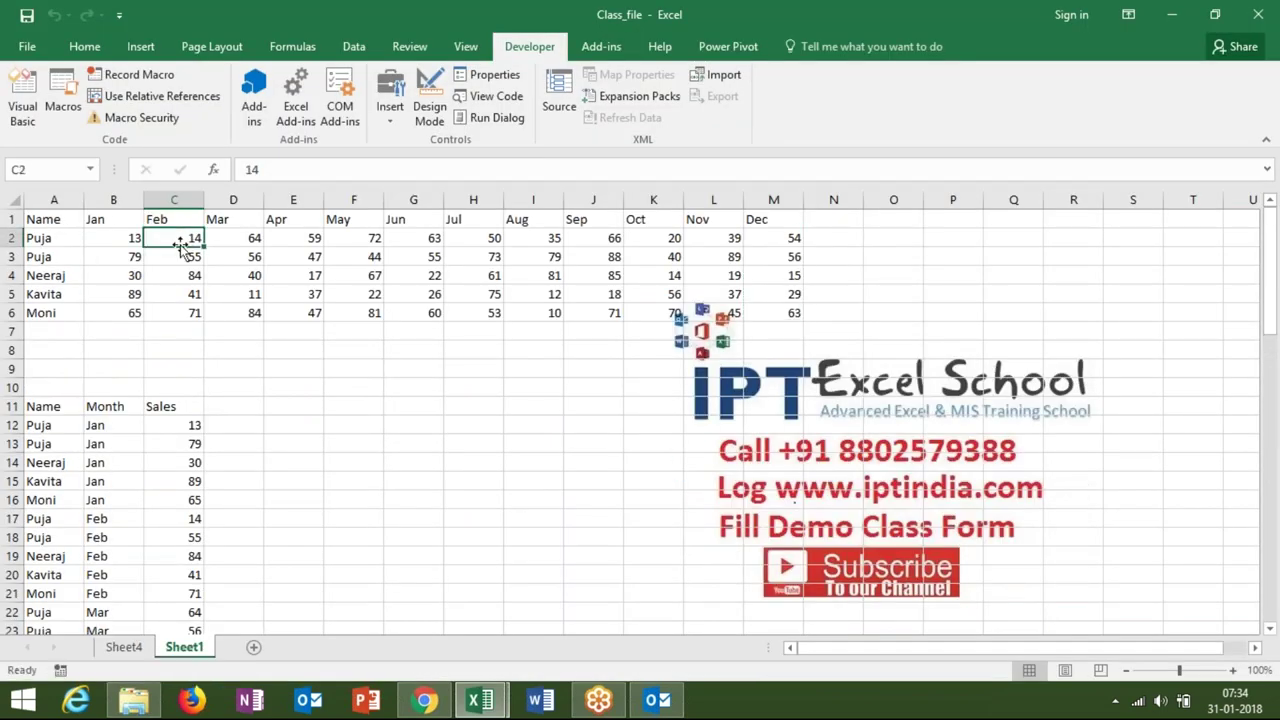